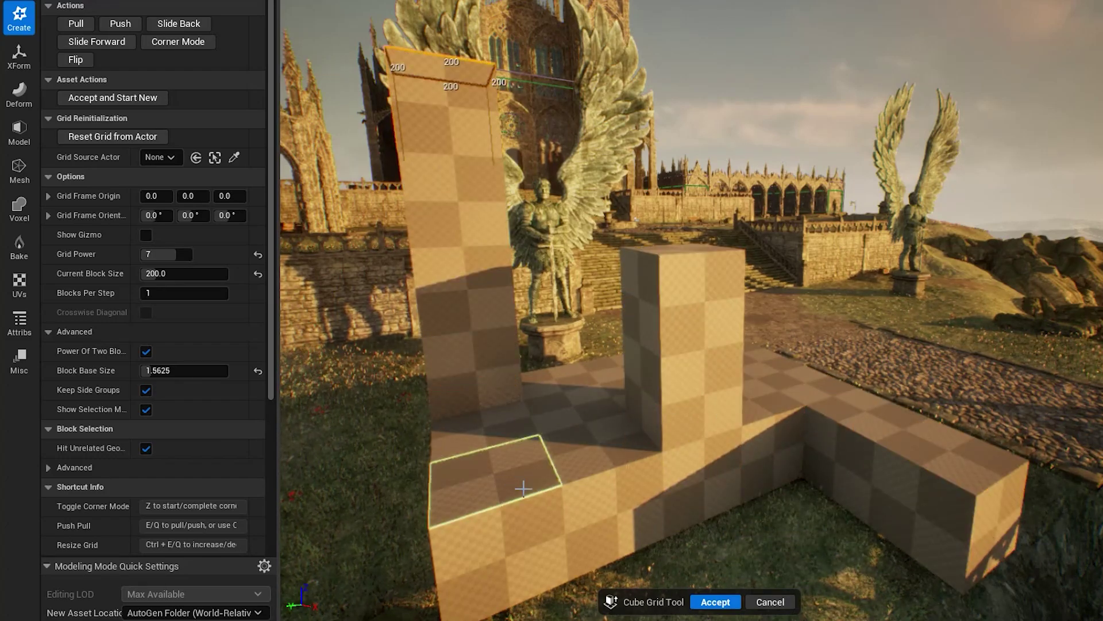
Step: Accept the checkered block geometry built with the Cube Grid Tool
left_click(715, 601)
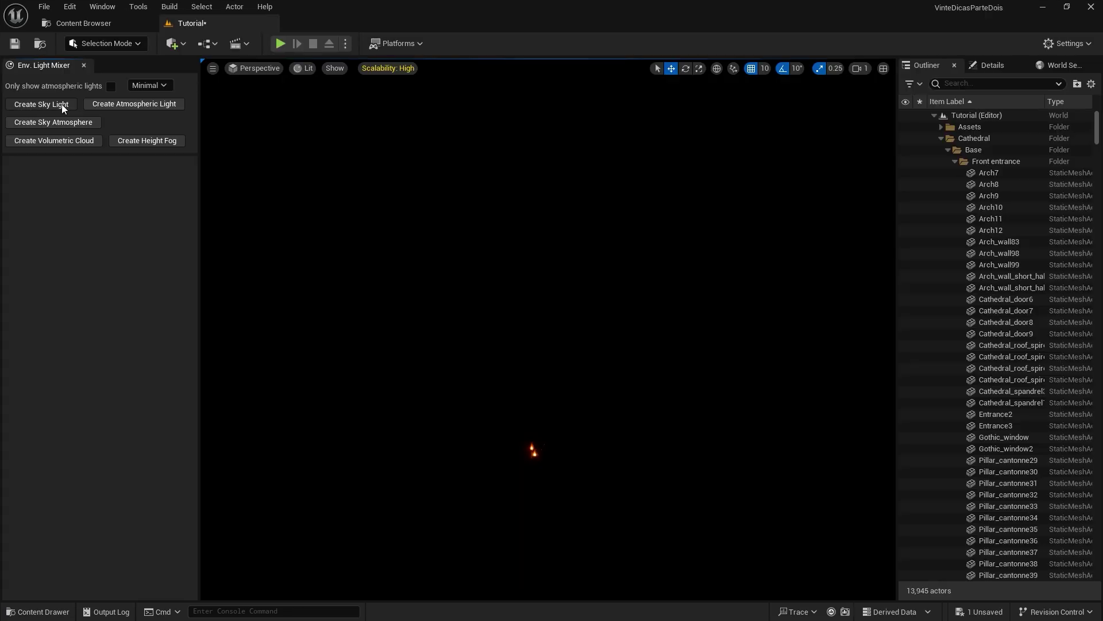
Step: Create a sky light, atmospheric light, sky atmosphere, volumetric cloud and height fog for the level with the Env. Light Mixer
left_click(61, 104)
left_click(61, 105)
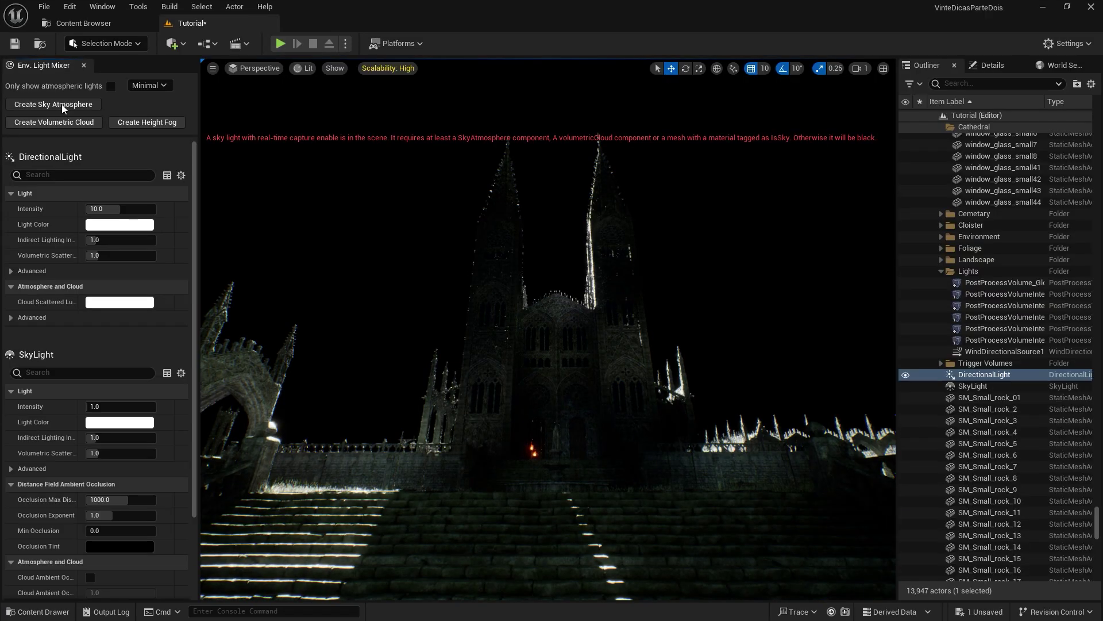
left_click(60, 105)
left_click(61, 104)
left_click(71, 108)
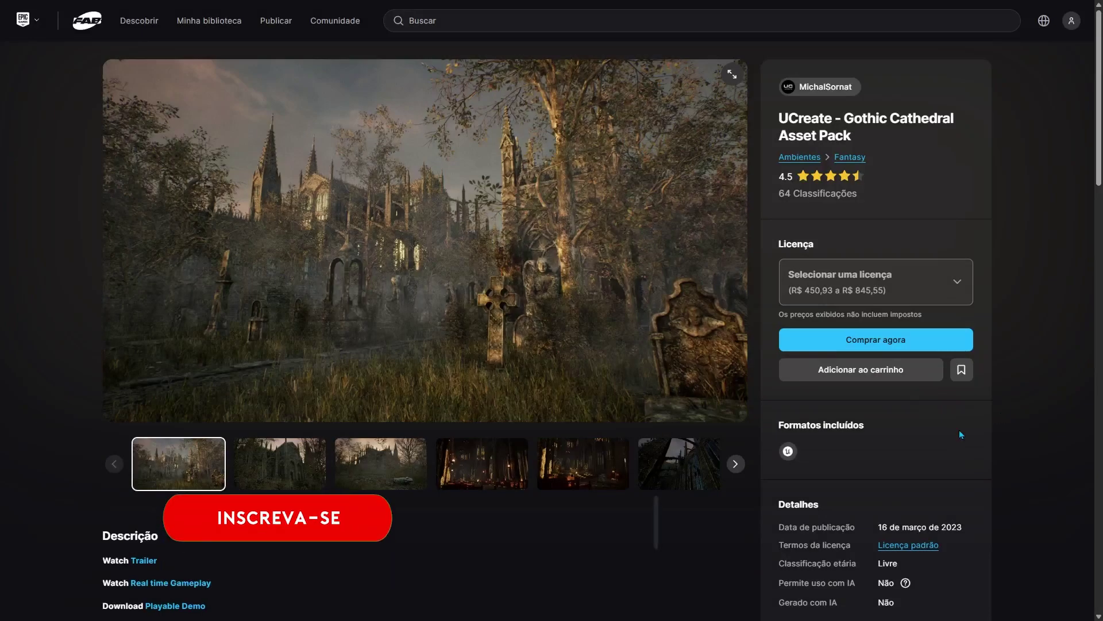
Step: Switch to the Fab page of UCreate - Gothic Cathedral Asset Pack and look through its gallery images
left_click(302, 487)
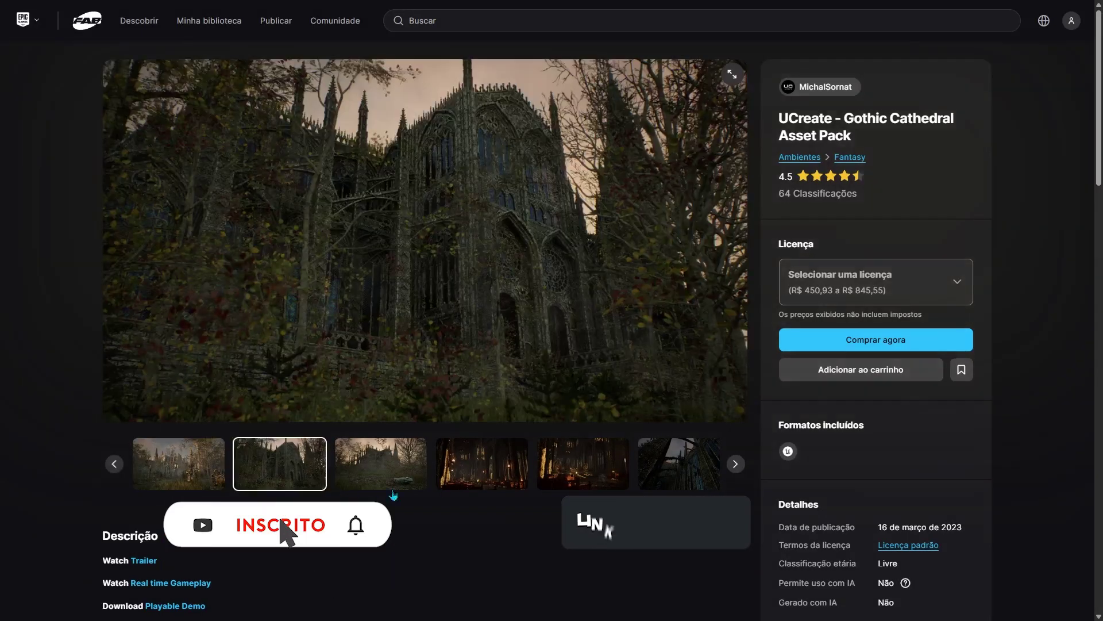
left_click(381, 488)
left_click(505, 487)
left_click(595, 487)
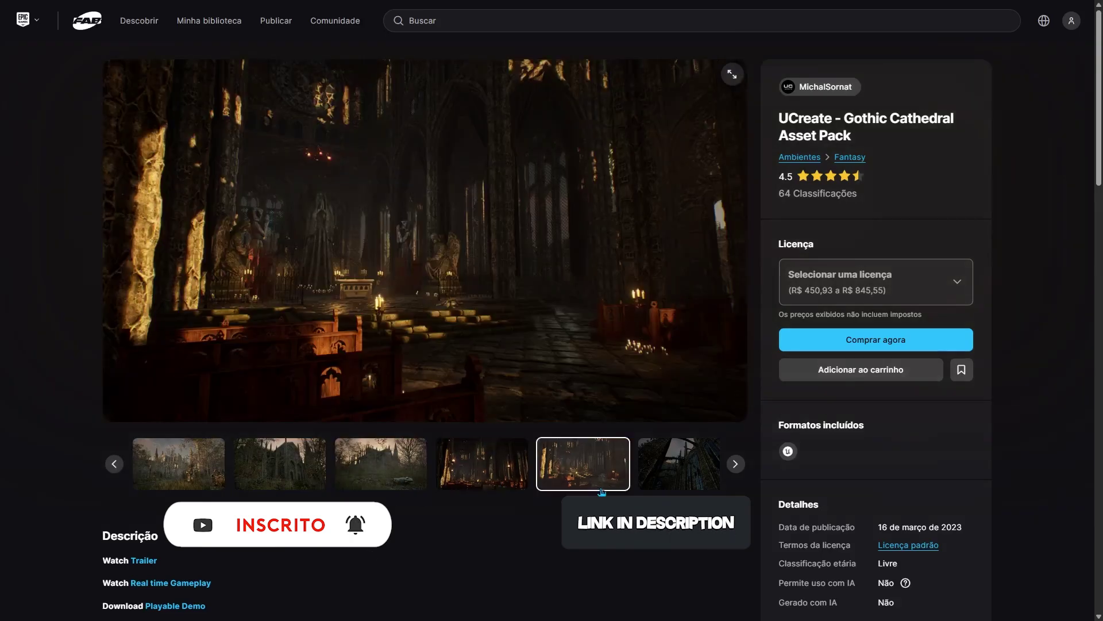
left_click(738, 470)
left_click(738, 470)
left_click(738, 470)
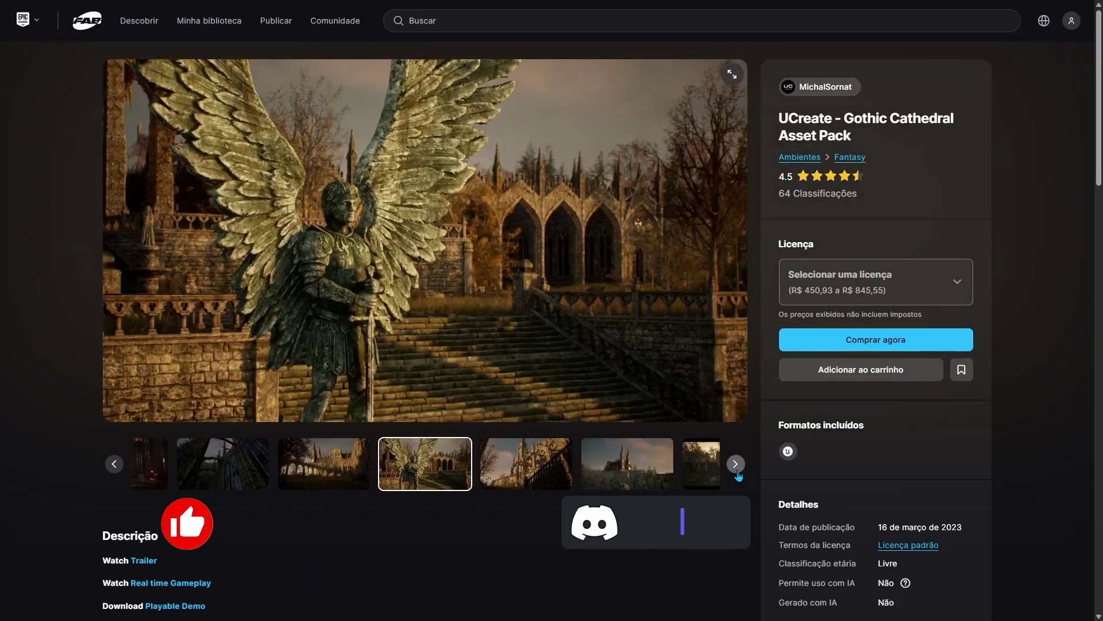
left_click(737, 471)
left_click(738, 470)
left_click(738, 470)
left_click(736, 466)
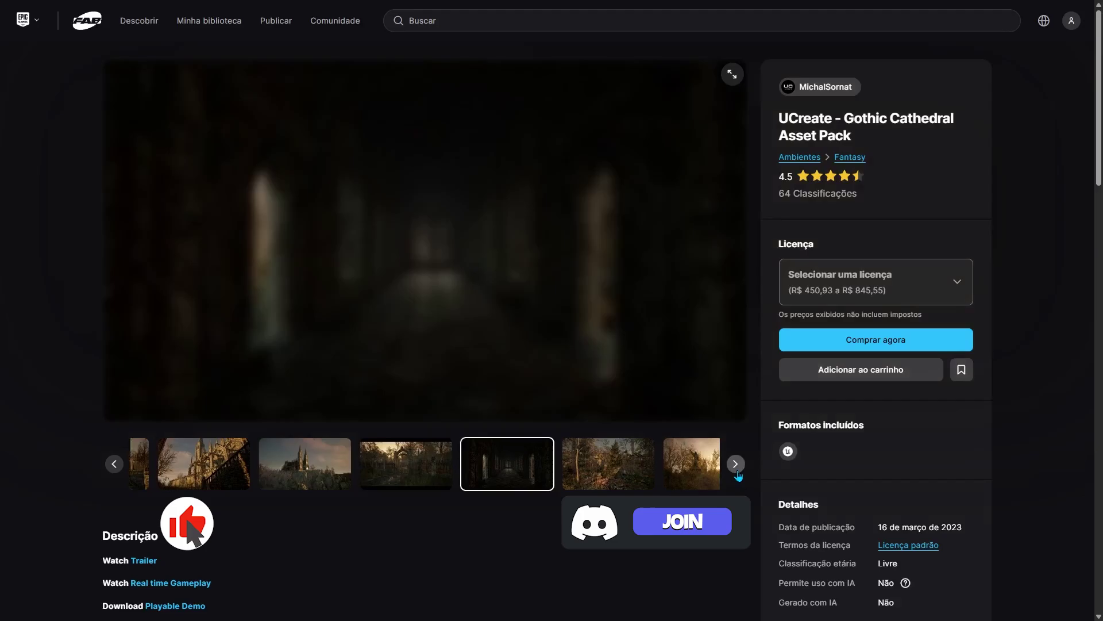
left_click(736, 466)
left_click(736, 466)
left_click(736, 467)
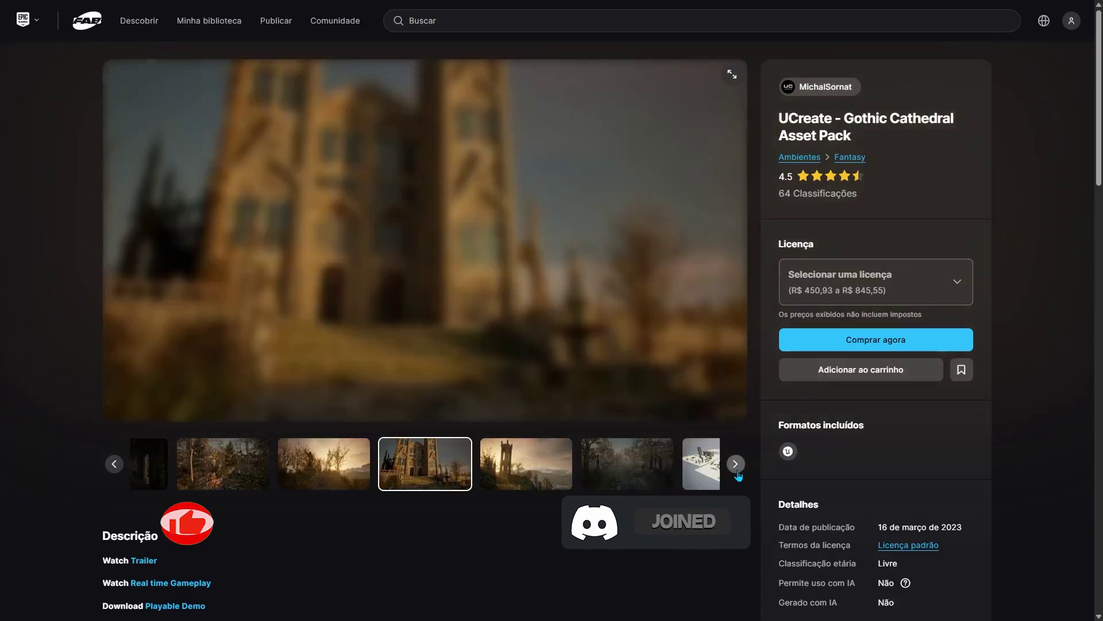
left_click(736, 467)
left_click(736, 467)
left_click(735, 464)
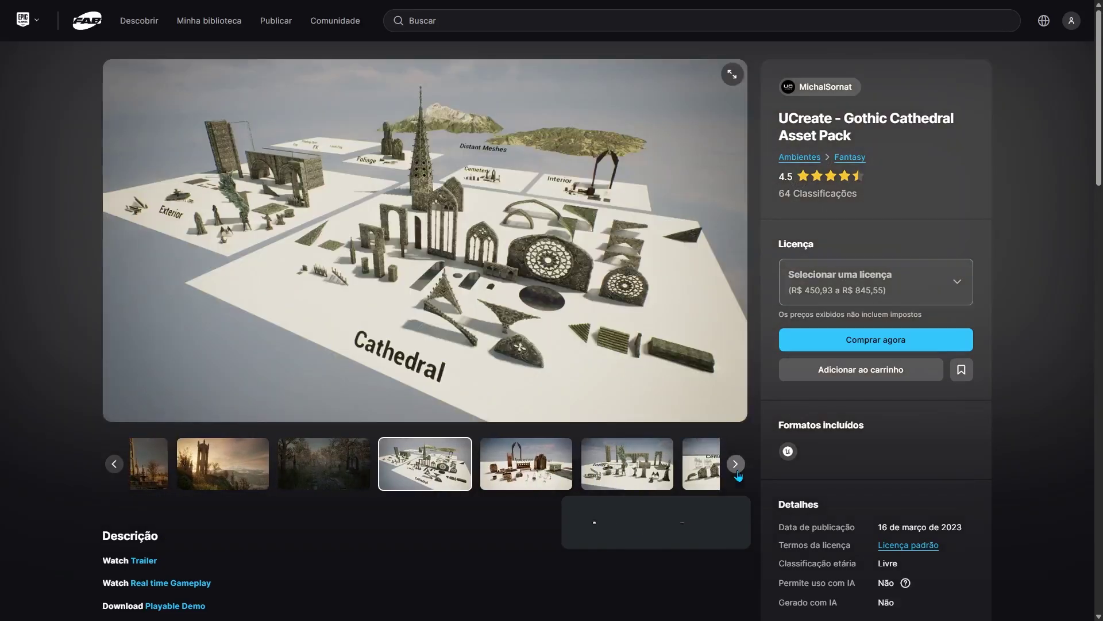
left_click(736, 464)
left_click(736, 465)
left_click(735, 465)
left_click(736, 465)
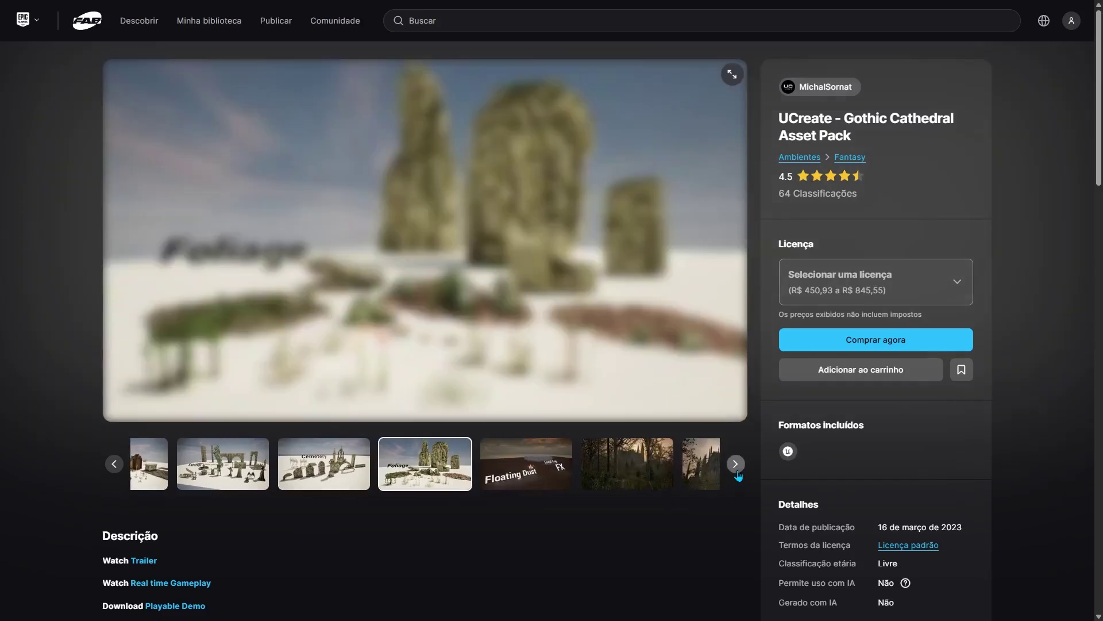
left_click(736, 465)
left_click(736, 464)
left_click(735, 465)
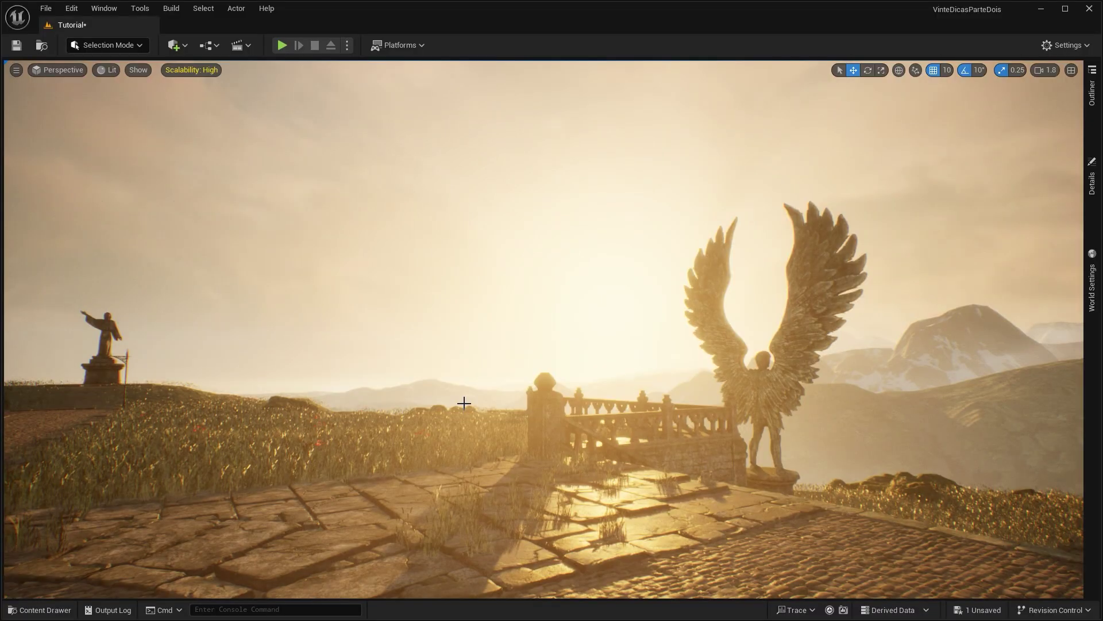
Step: Compare the winged statue scene in the Light Complexity and Shader Complexity view modes
key("alt+7")
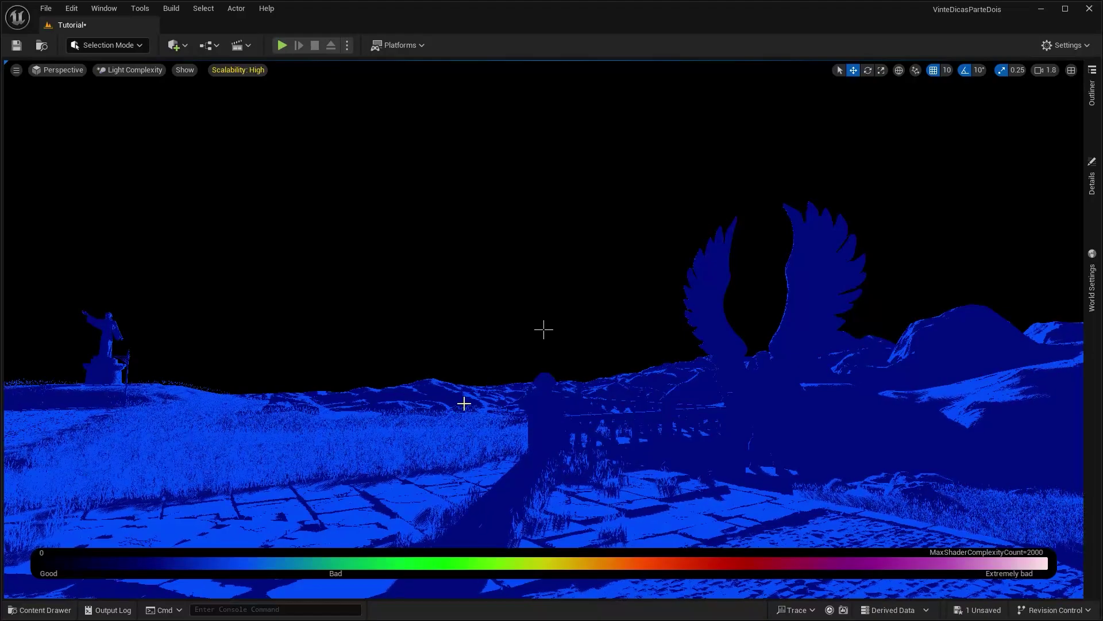
key("alt+8")
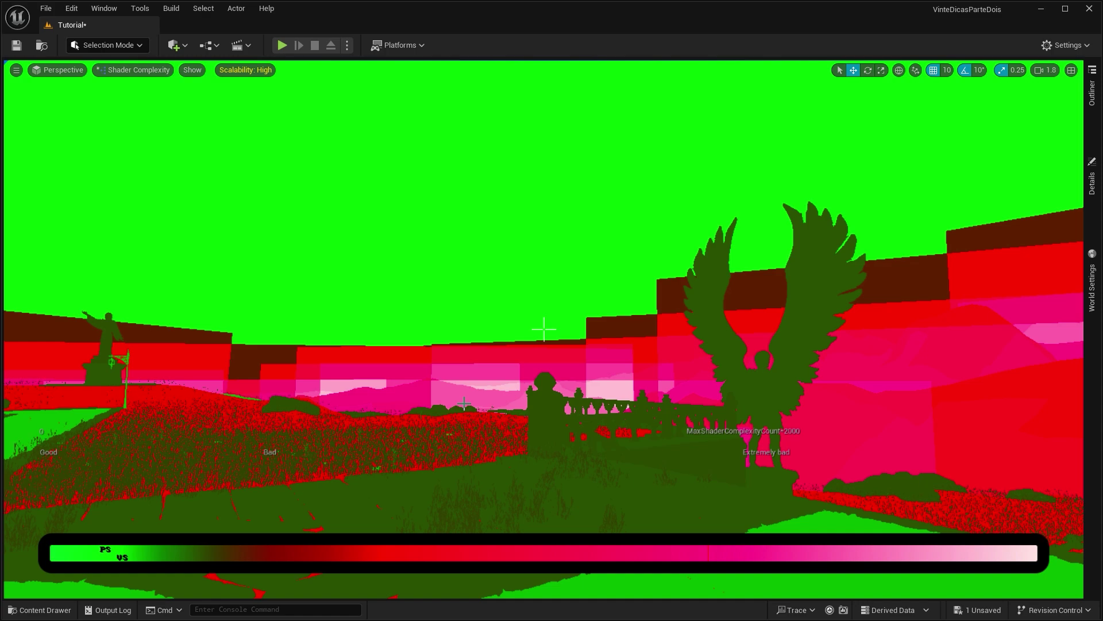
key("alt+7")
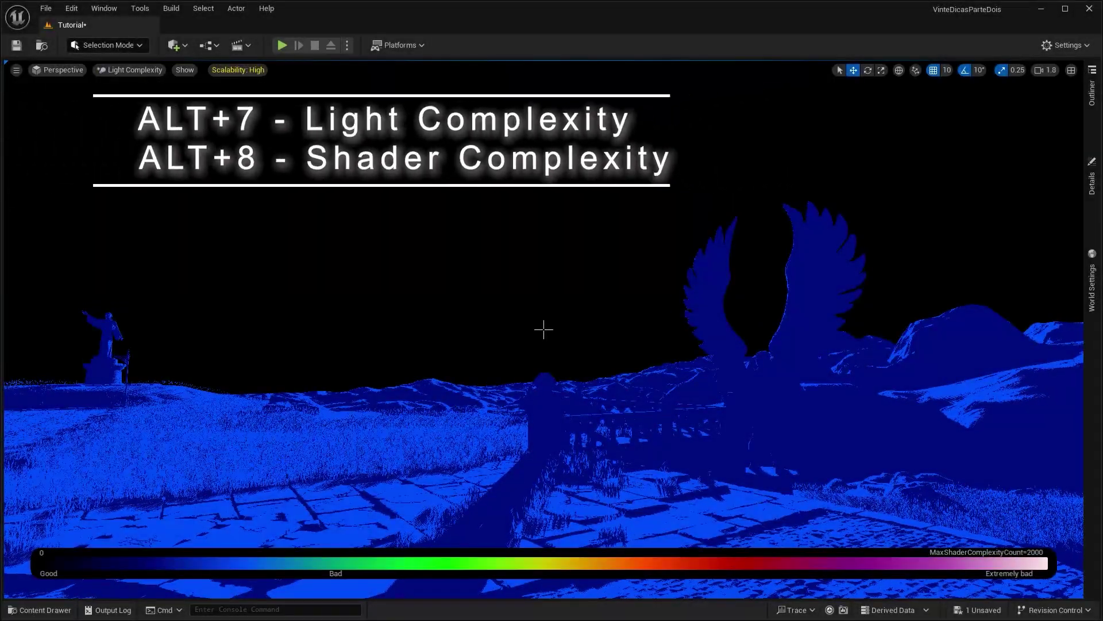
Step: Examine the level's Light Complexity from camera bookmarks 1, 6 and 7, with a brief check of Shader Complexity
key("1")
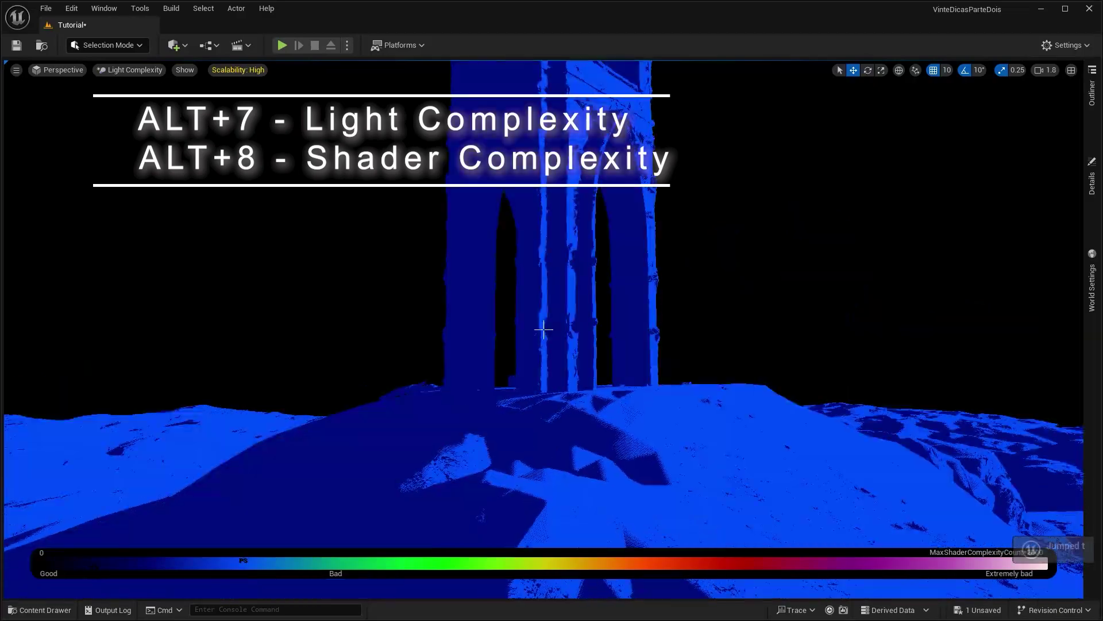
key("alt+8")
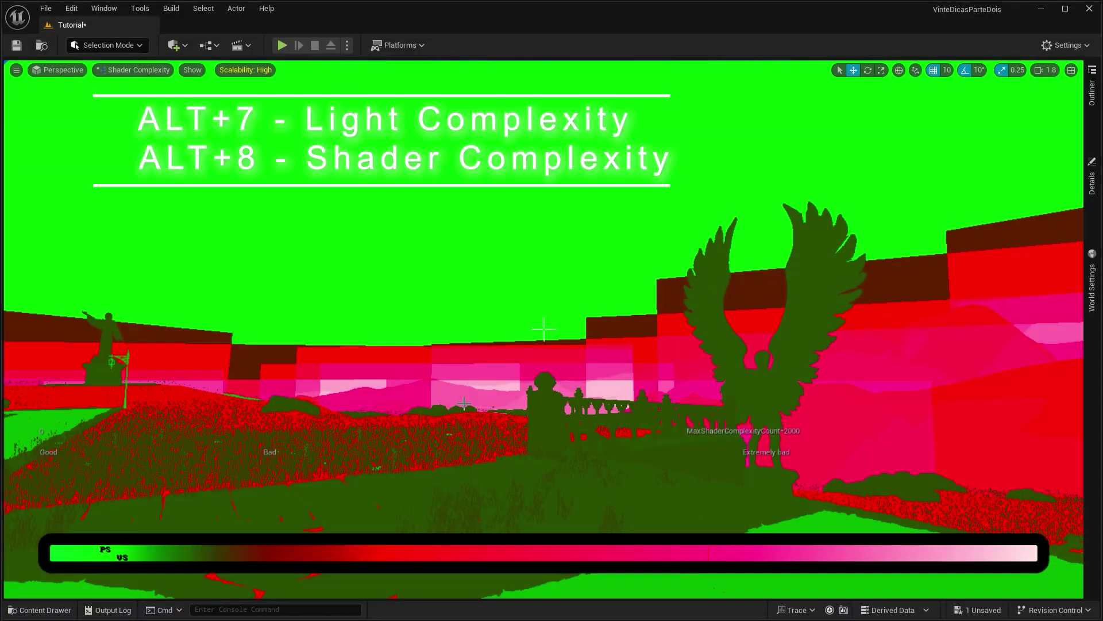
key("alt+7")
key("6")
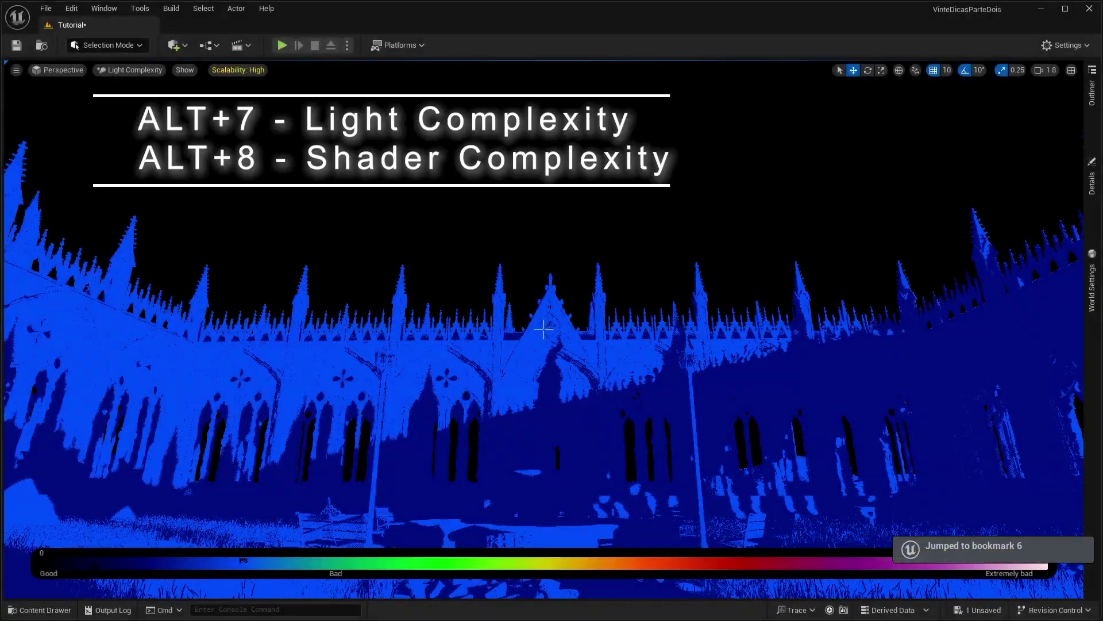
key("7")
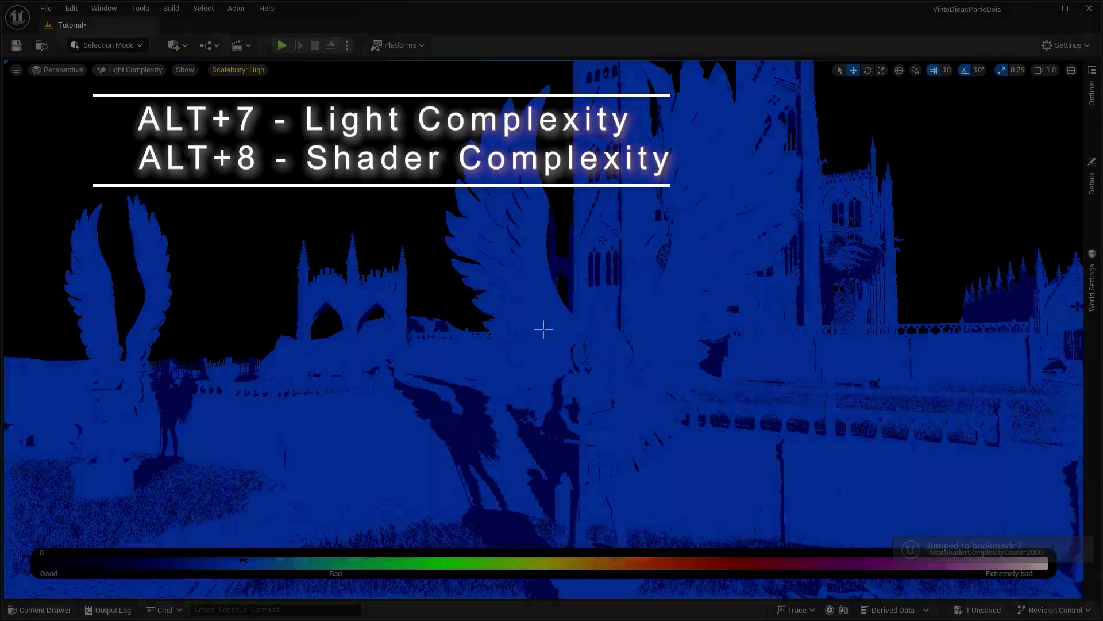
Step: Examine the level's Shader Complexity from camera bookmarks 2, 5 and 6, and switch back to Light Complexity
key("alt+8")
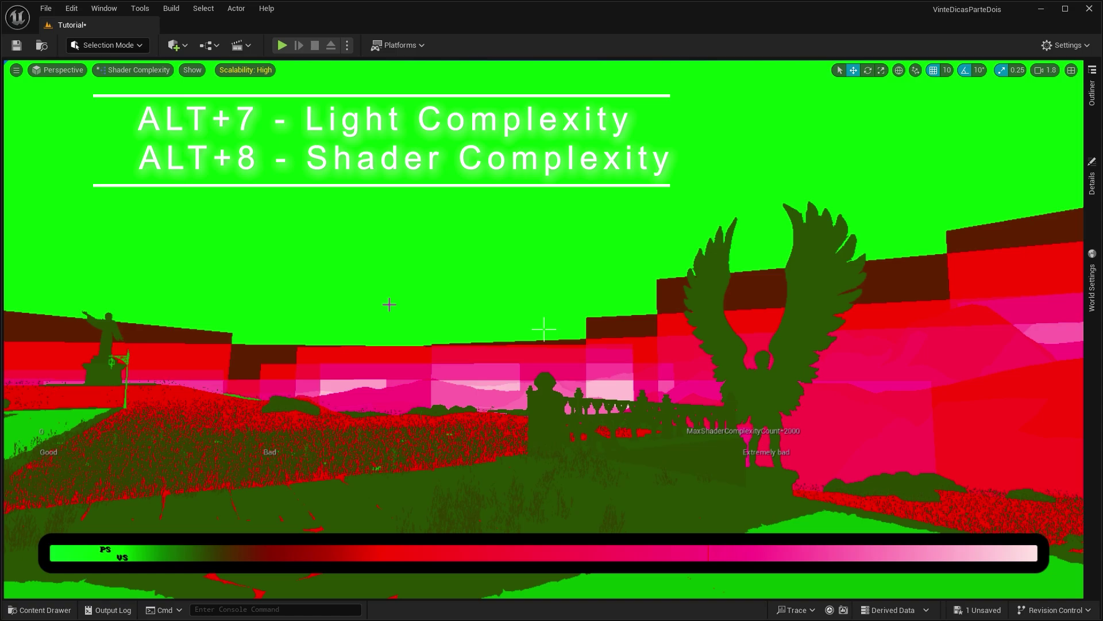
key("2")
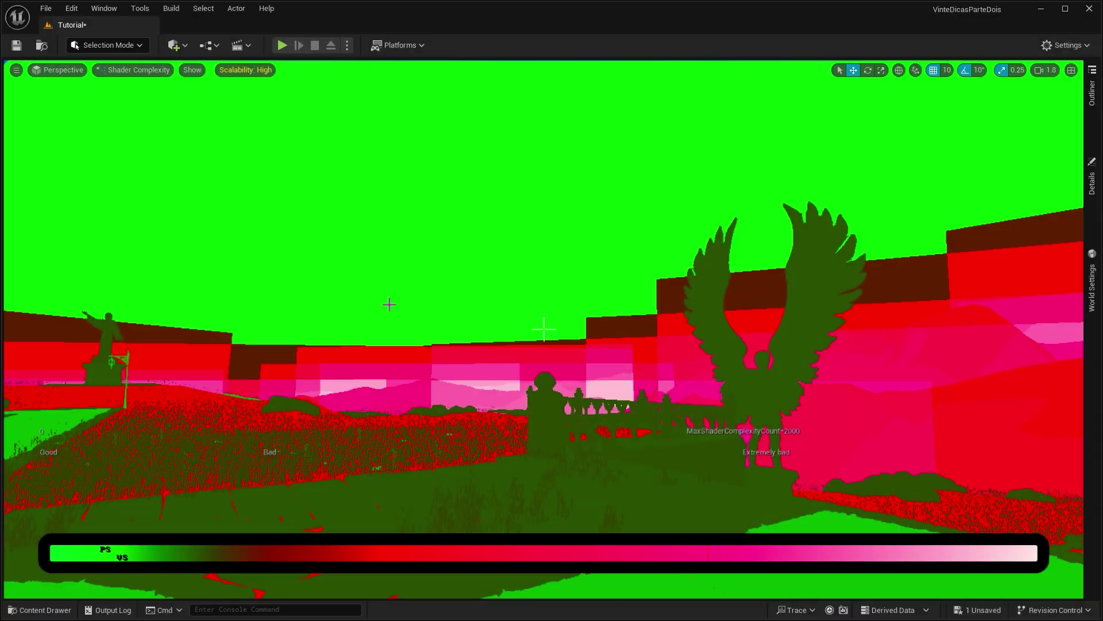
key("2")
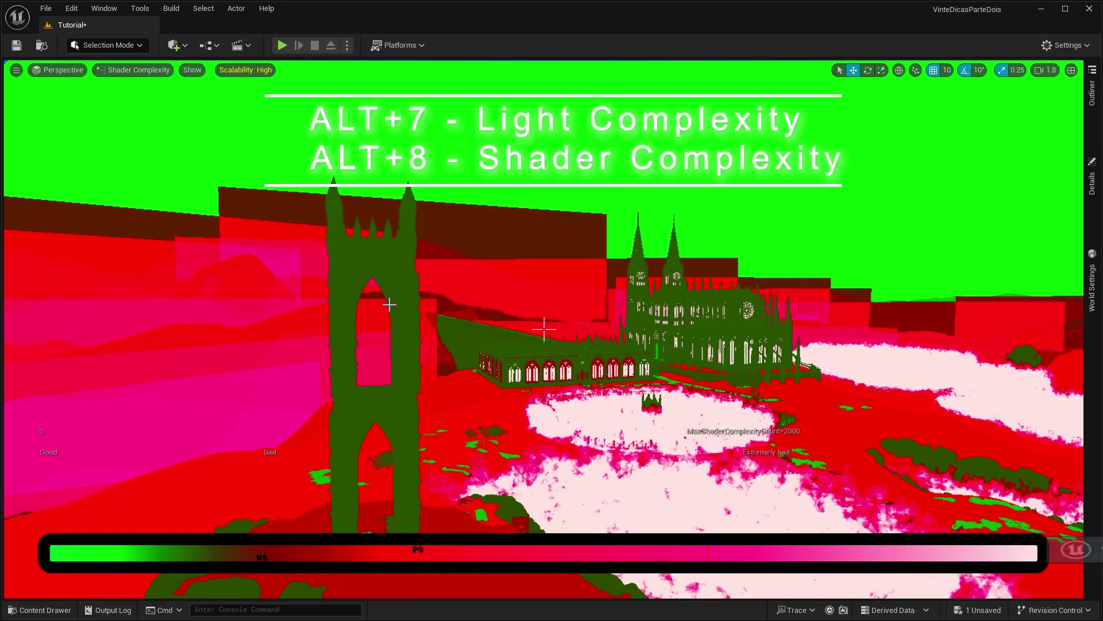
key("5")
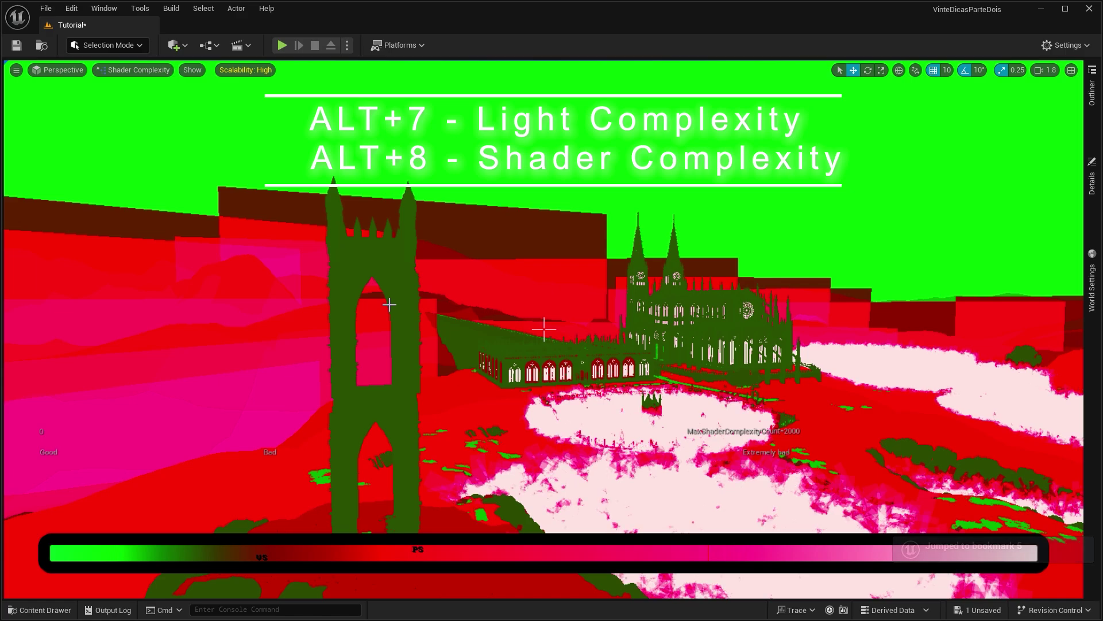
key("6")
key("alt+7")
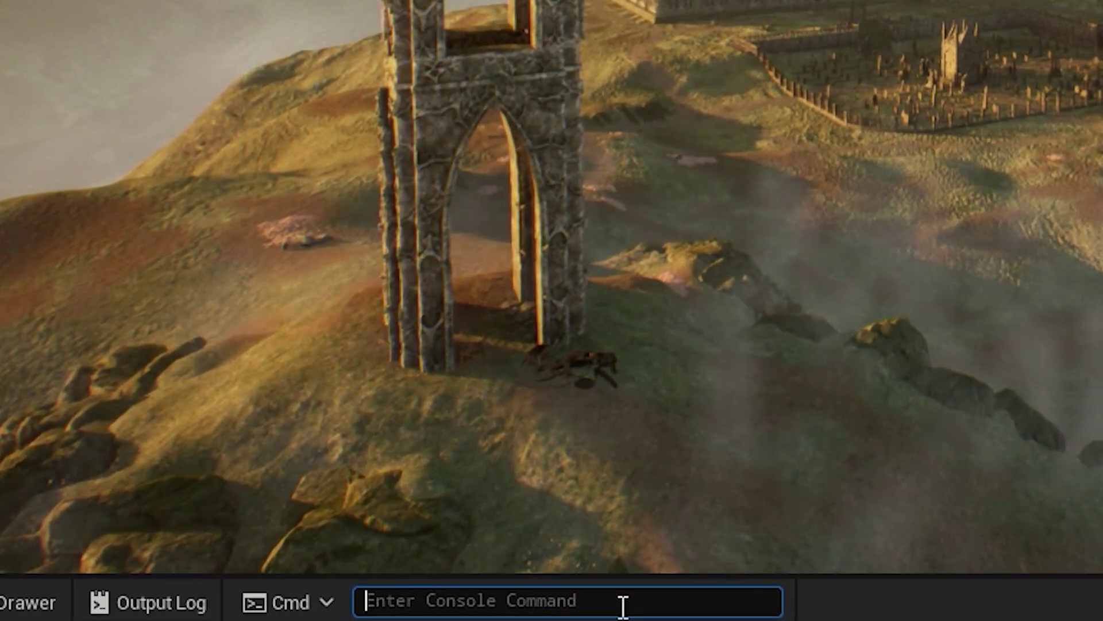
Step: Run the console command stat gpu to display GPU timing statistics in the viewport
type("s")
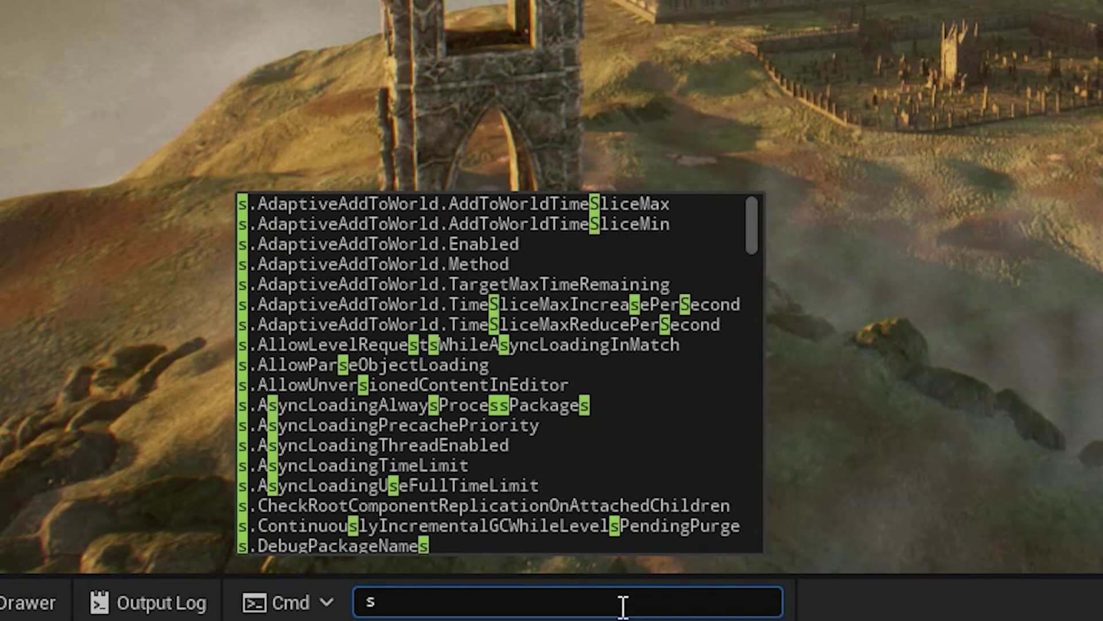
type("tat ")
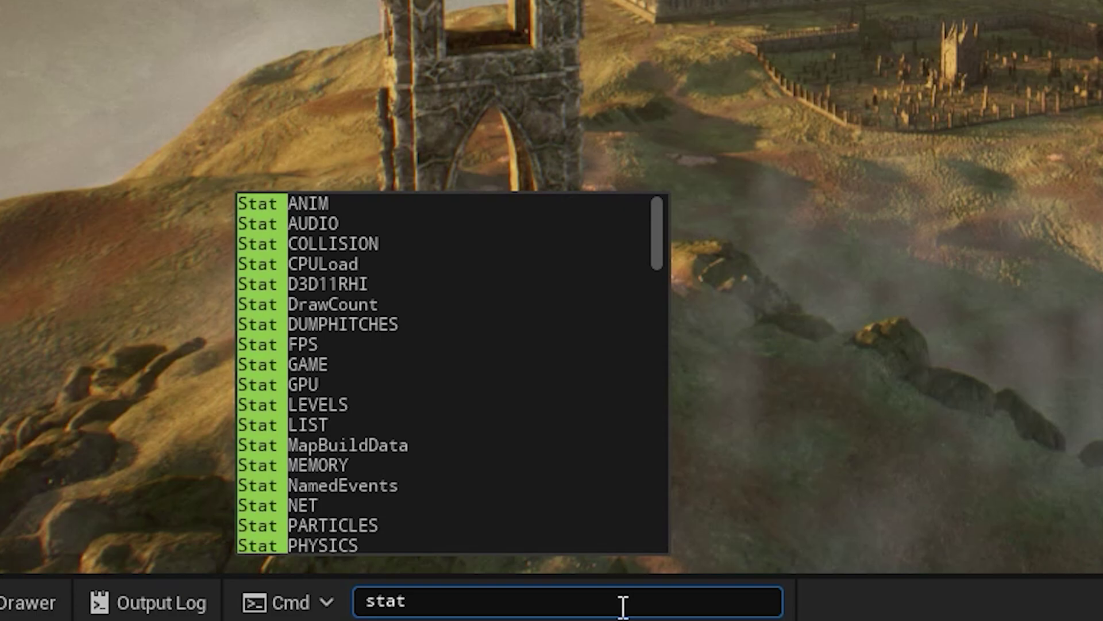
type("gpu")
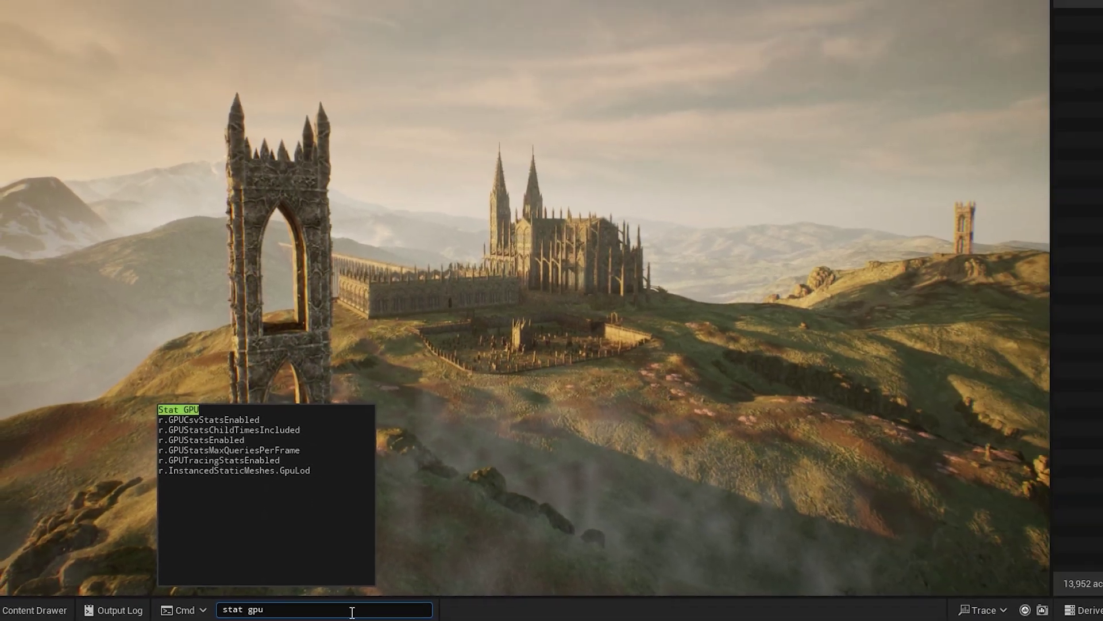
key("Return")
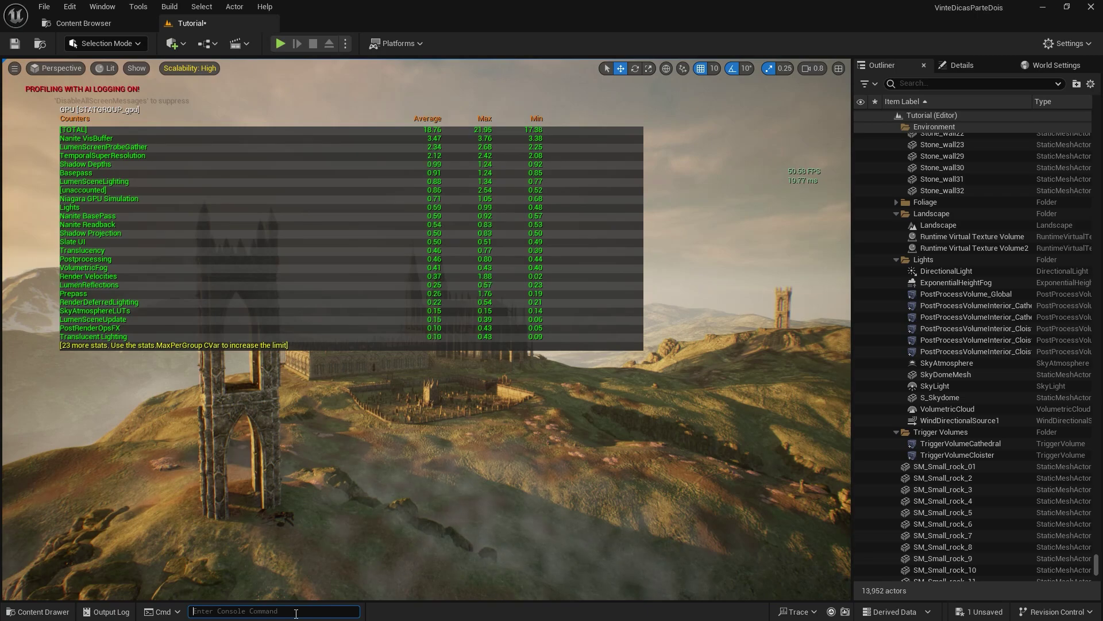
Step: Run the help console command and skim the generated Console Variables and Commands page, returning to its beginning
type("help")
key("Return")
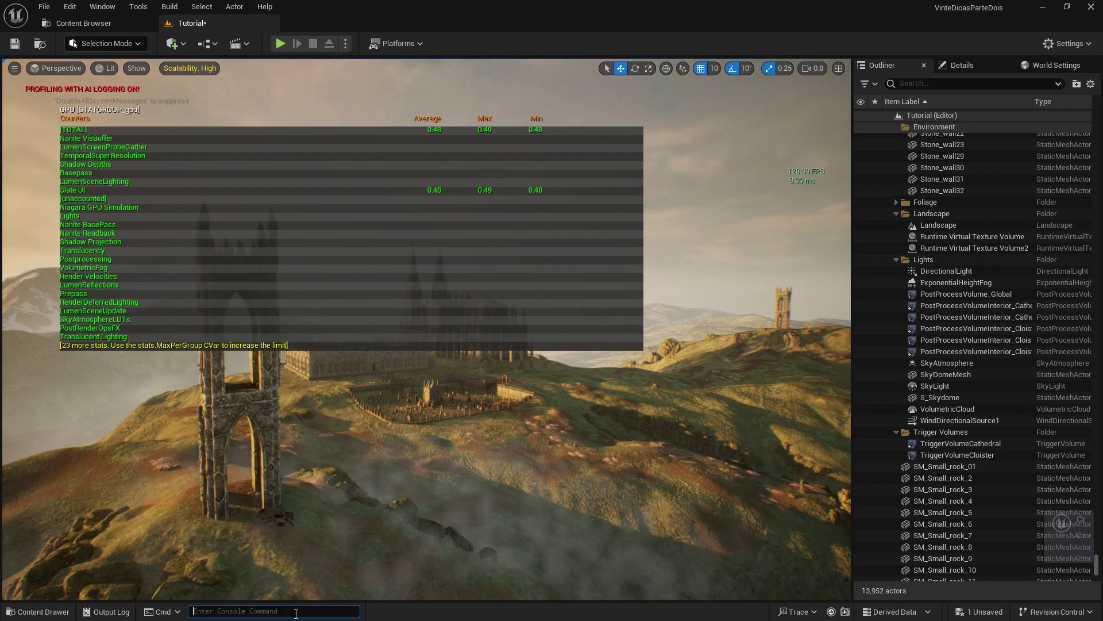
middle_click(910, 345)
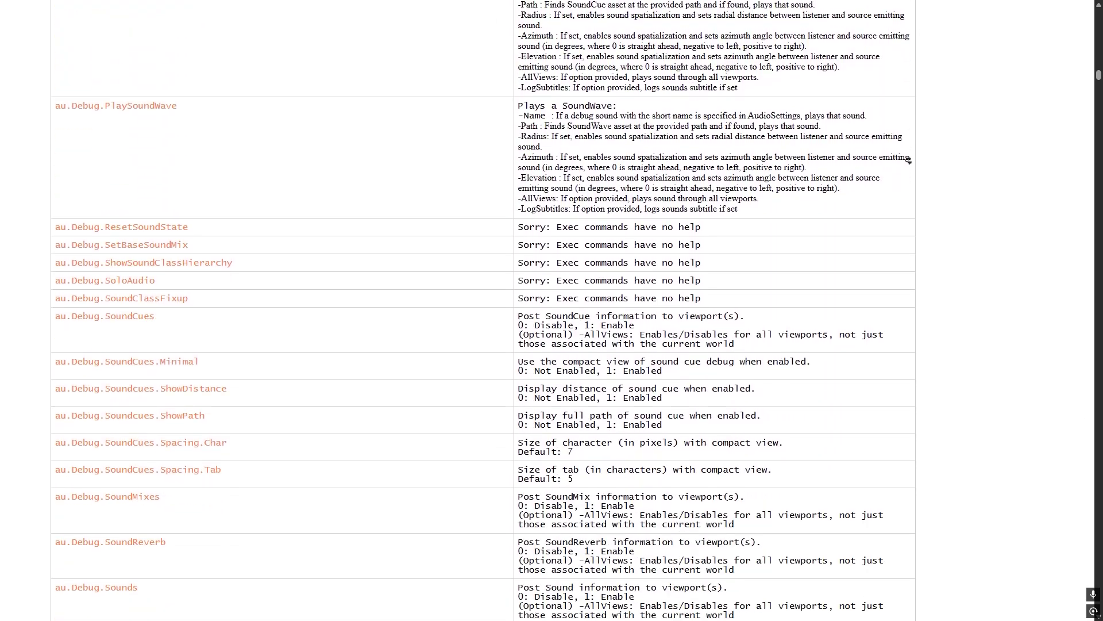
key("Home")
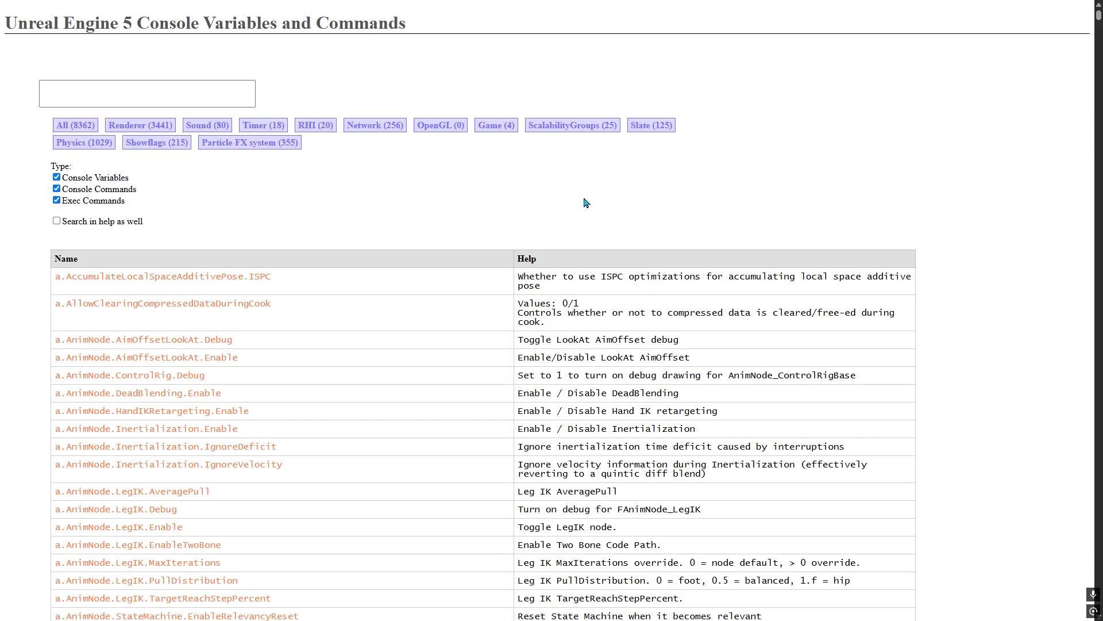
Step: Filter the console variable list by Renderer, Physics and ScalabilityGroups in turn, and read through the entries
left_click(130, 130)
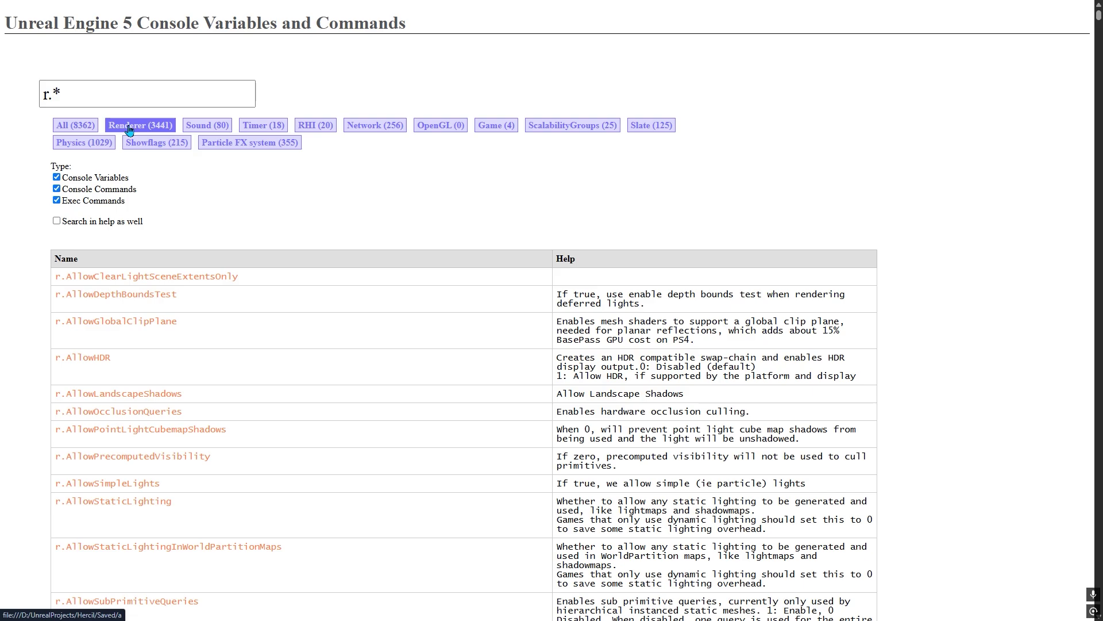
left_click(72, 144)
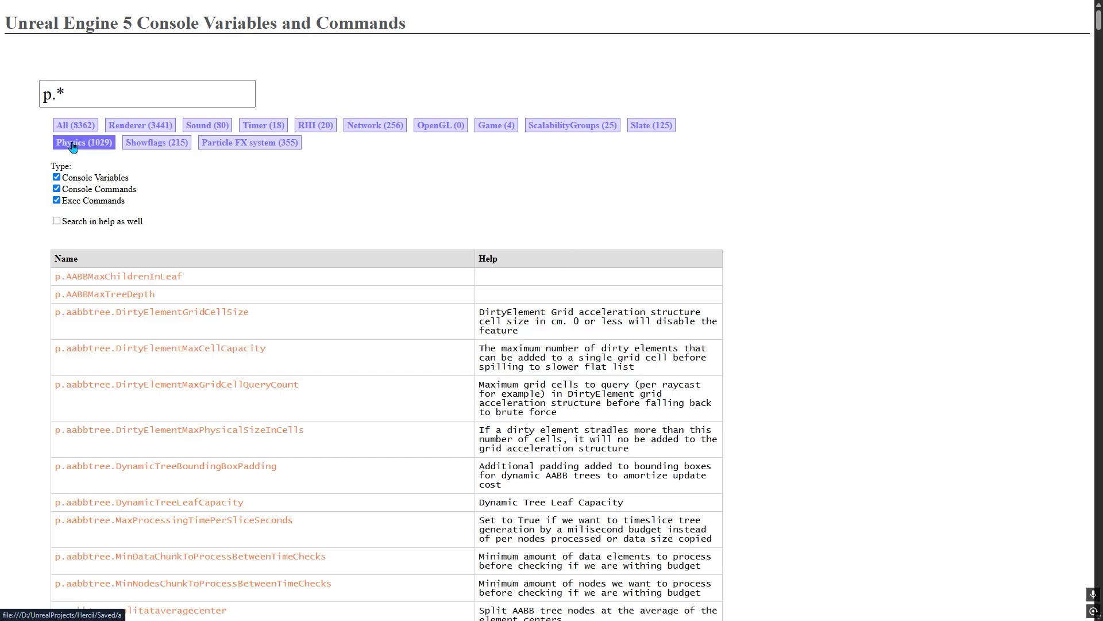
left_click(556, 126)
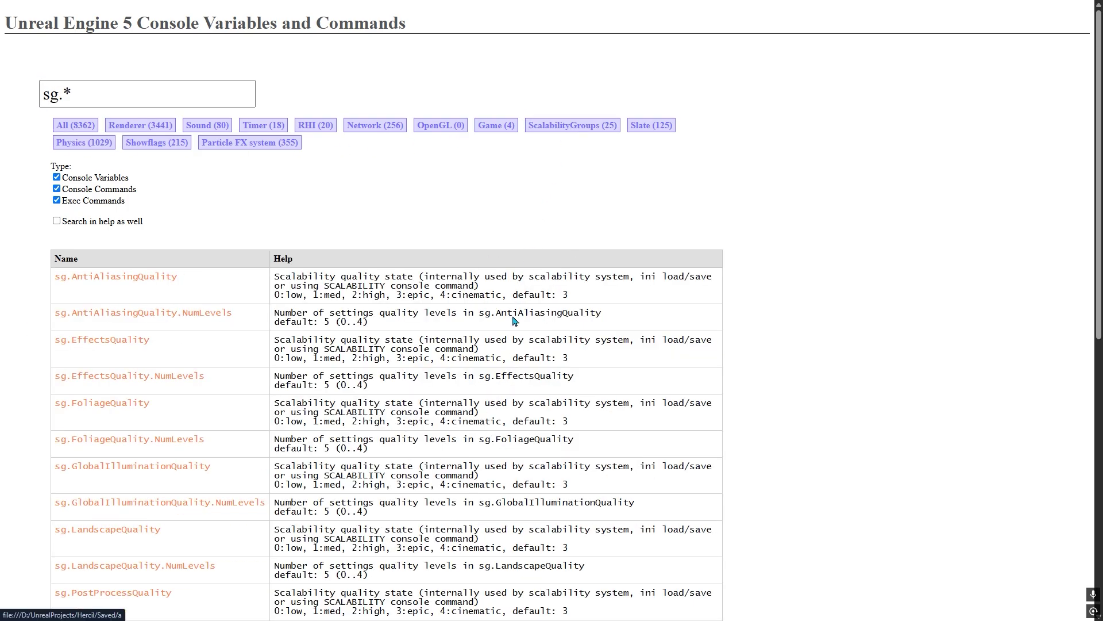
scroll(514, 321, "down", 10)
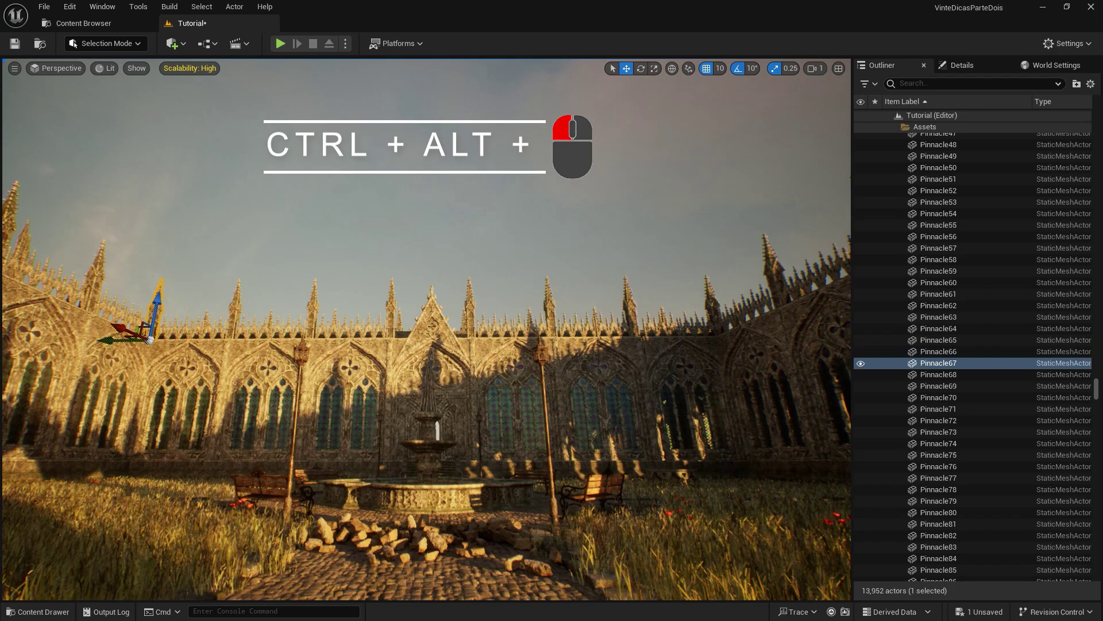
Step: Marquee-select the cloister wall section with its windows and roof spires beside the fountain
left_click_drag(110, 465, 278, 310, "ctrl+alt")
left_click_drag(217, 463, 322, 310, "ctrl+alt")
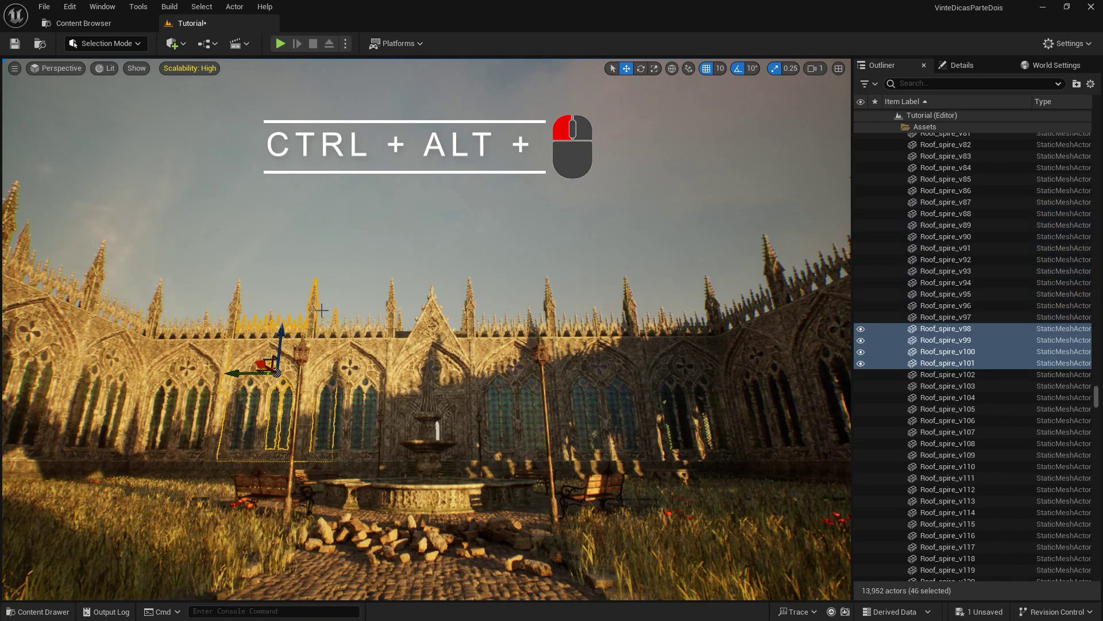
Step: Marquee-select the next cloister wall section near the fountain, clear it, and marquee-select across the whole row of roof spires
left_click_drag(304, 463, 390, 308, "ctrl+alt")
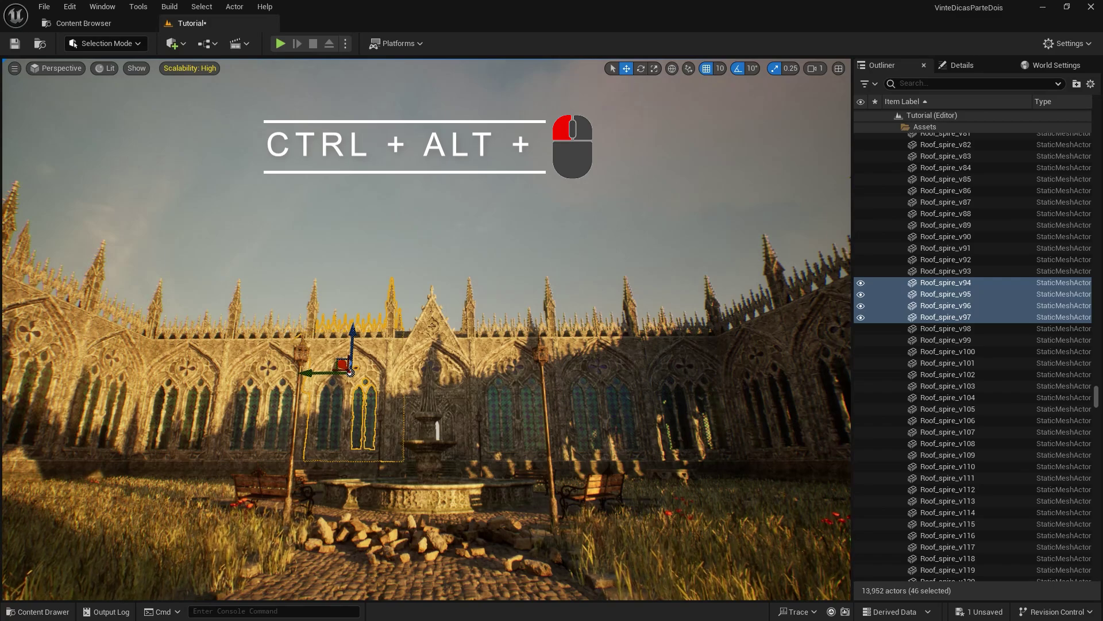
left_click(165, 216)
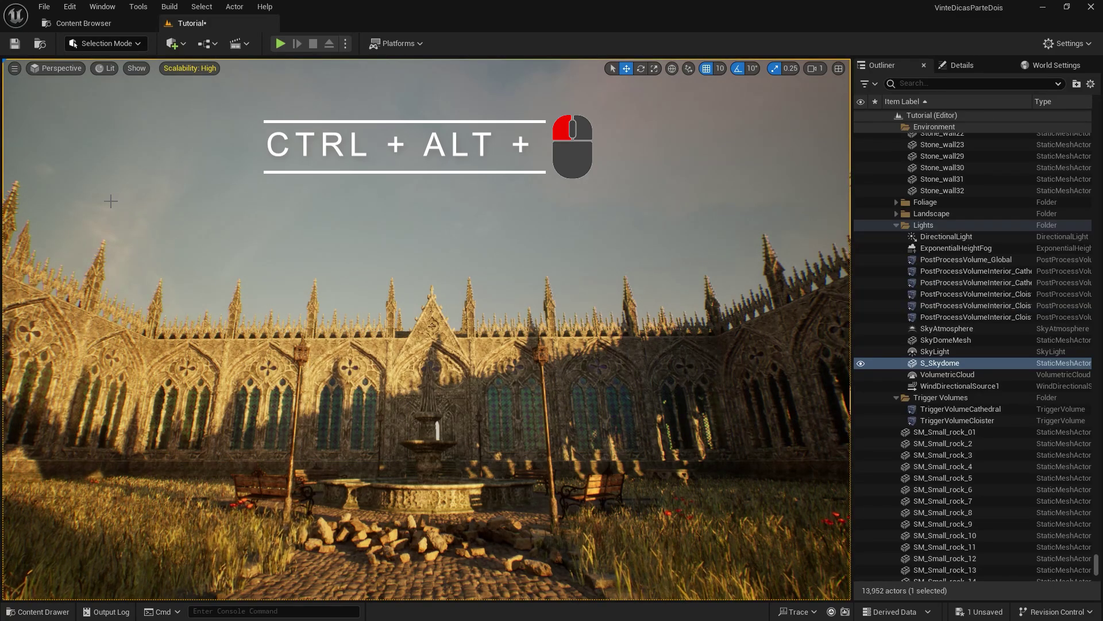
left_click_drag(139, 225, 808, 363, "ctrl+alt")
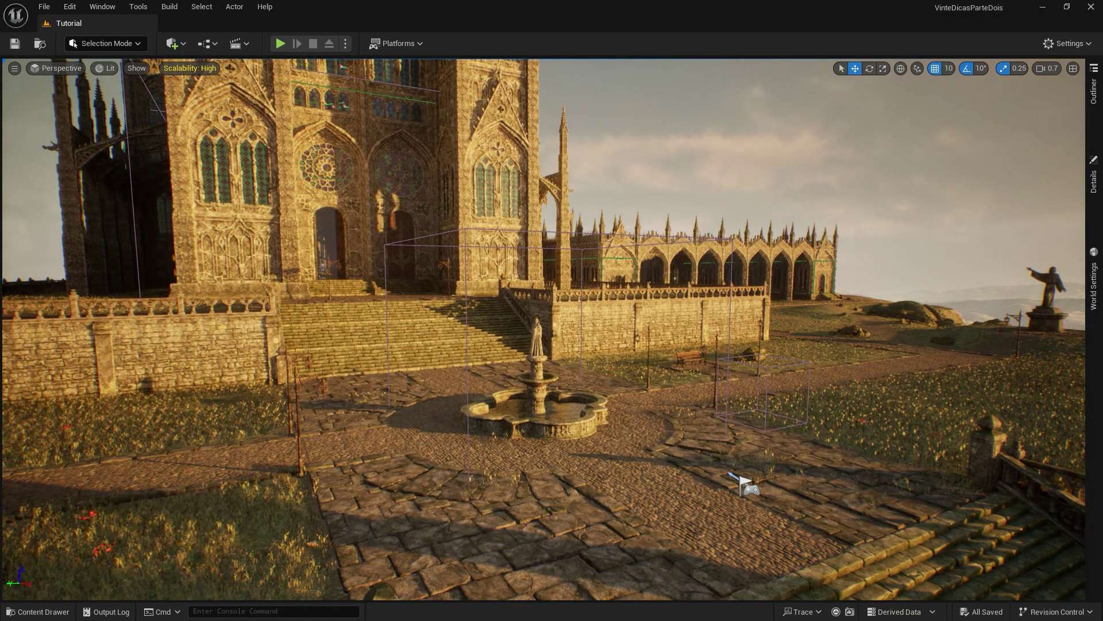
Step: Select the PostProcessVolume_LensFlares volume around the fountain, check it in the Outliner, and filter its details for flare settings
left_click(467, 395)
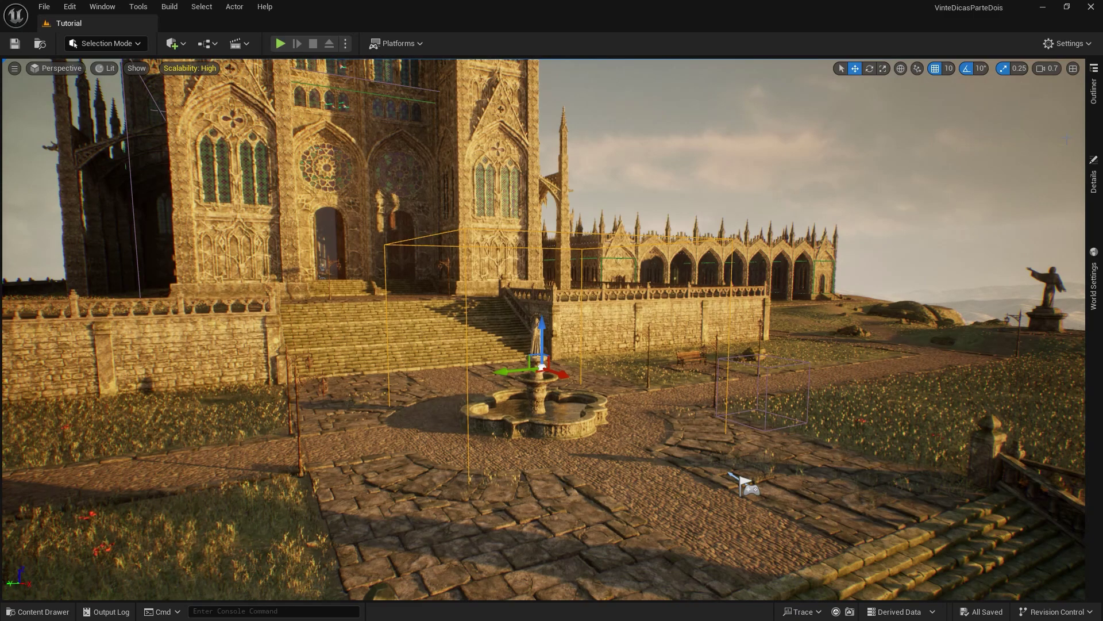
left_click(1095, 101)
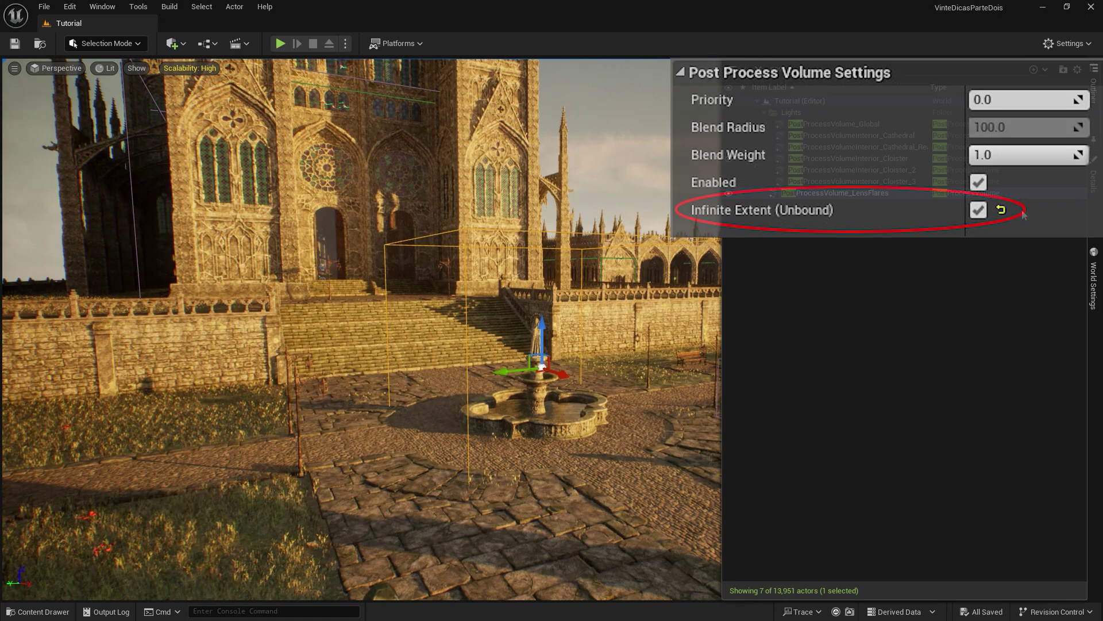
left_click(1094, 181)
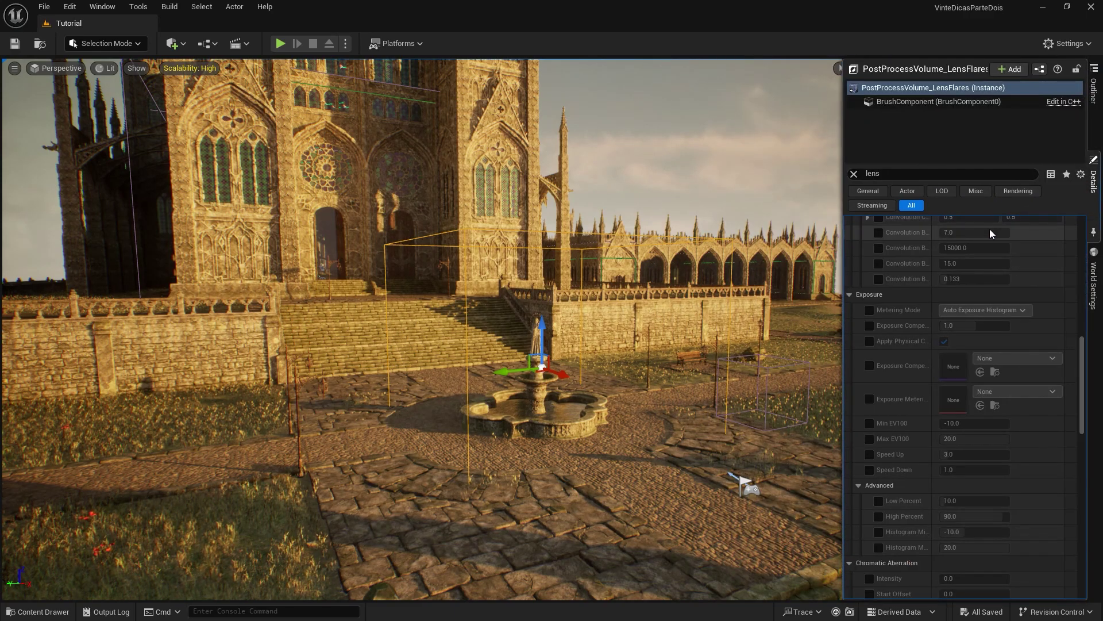
left_click(896, 173)
type("flare")
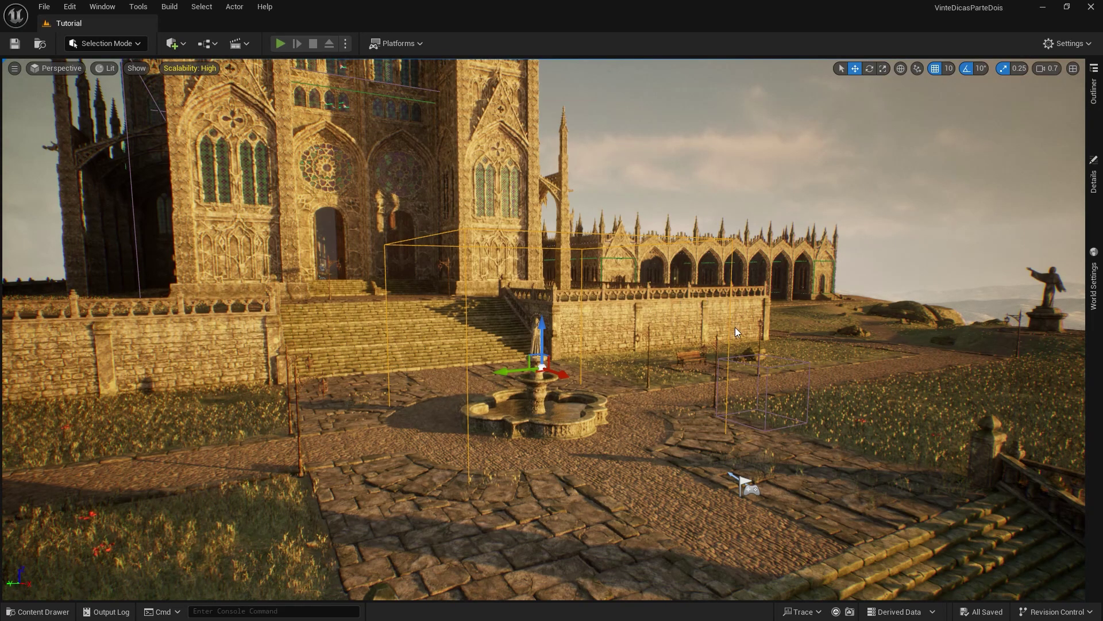
Step: Play the level and run the character past the courtyard fountain to test the lens flare volume
key("alt+p")
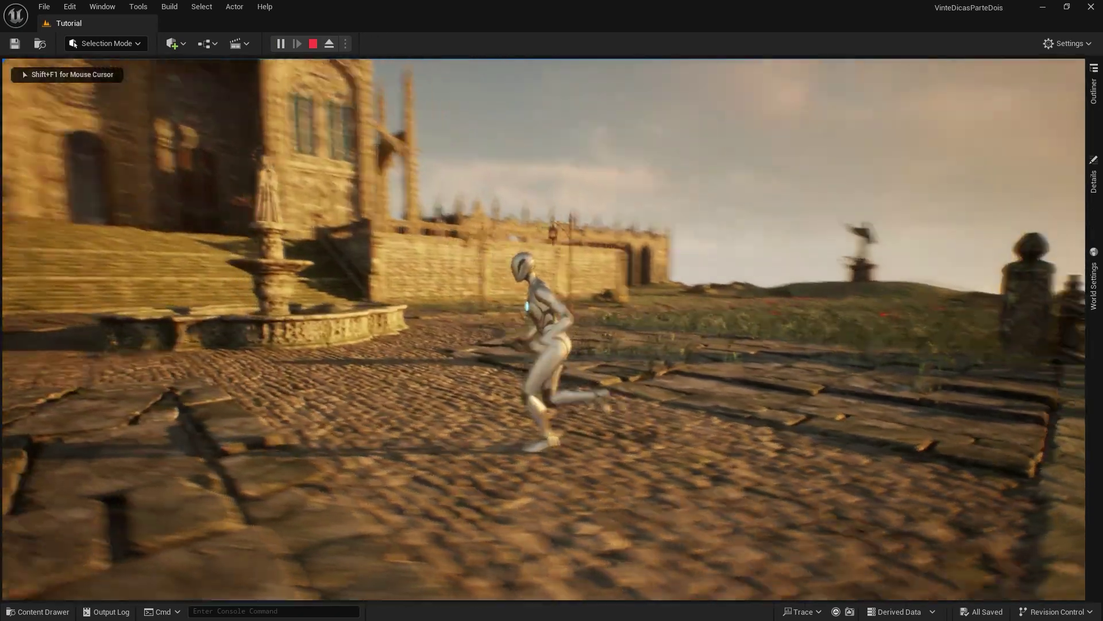
key("w")
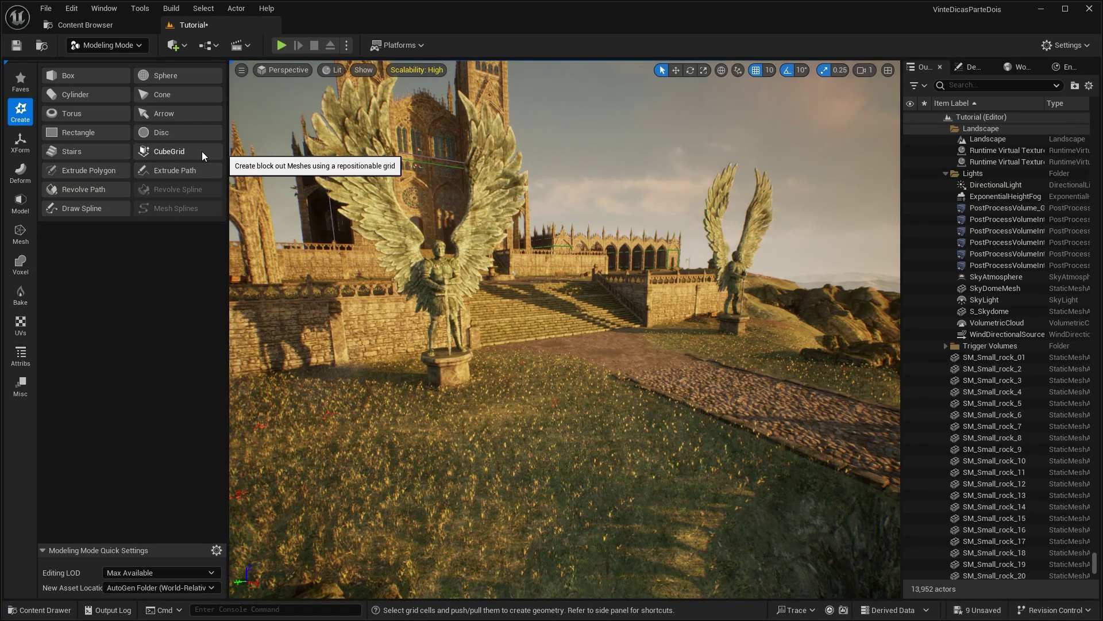
Step: Start CubeGrid, select a 1000 by 600 area on the grass, and pull and push it into a block 200 high
left_click(202, 151)
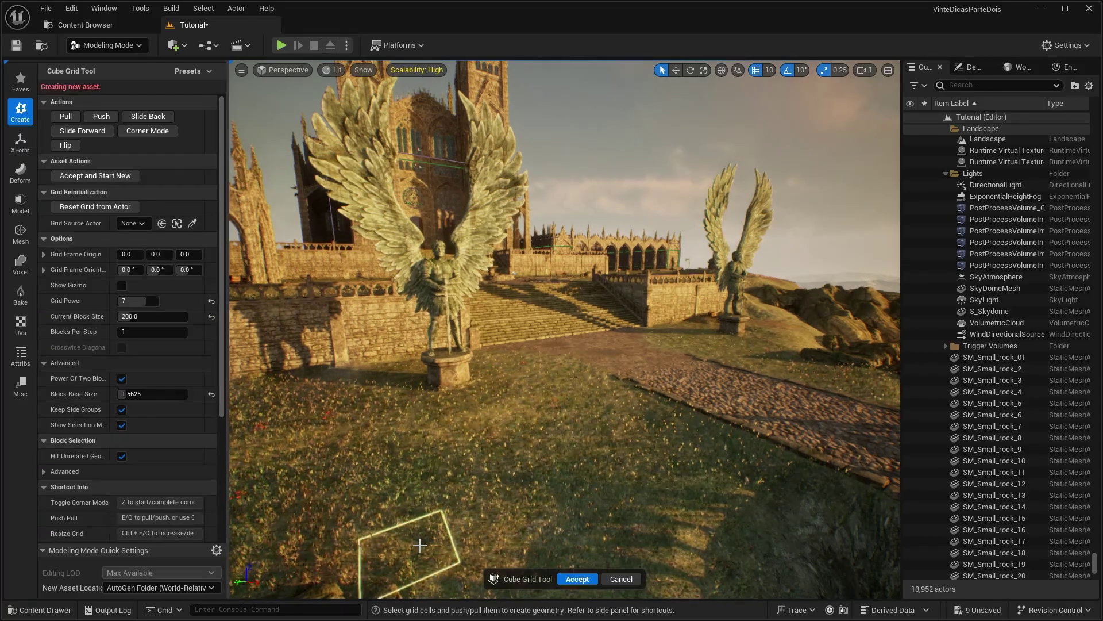
left_click_drag(419, 545, 585, 415)
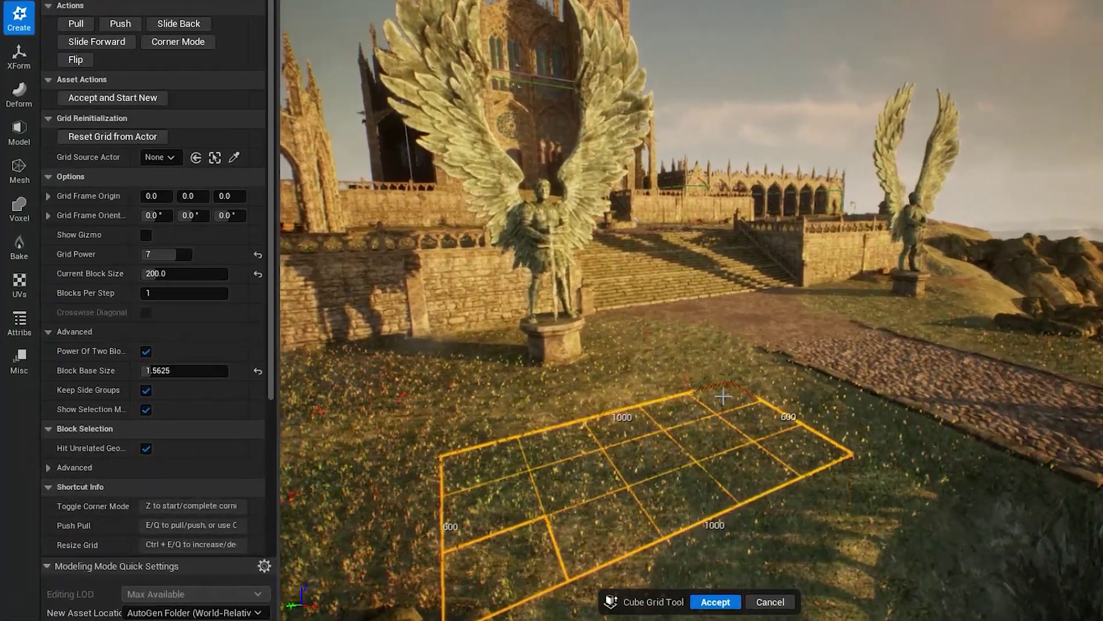
key("e")
key("e")
key("e")
key("e")
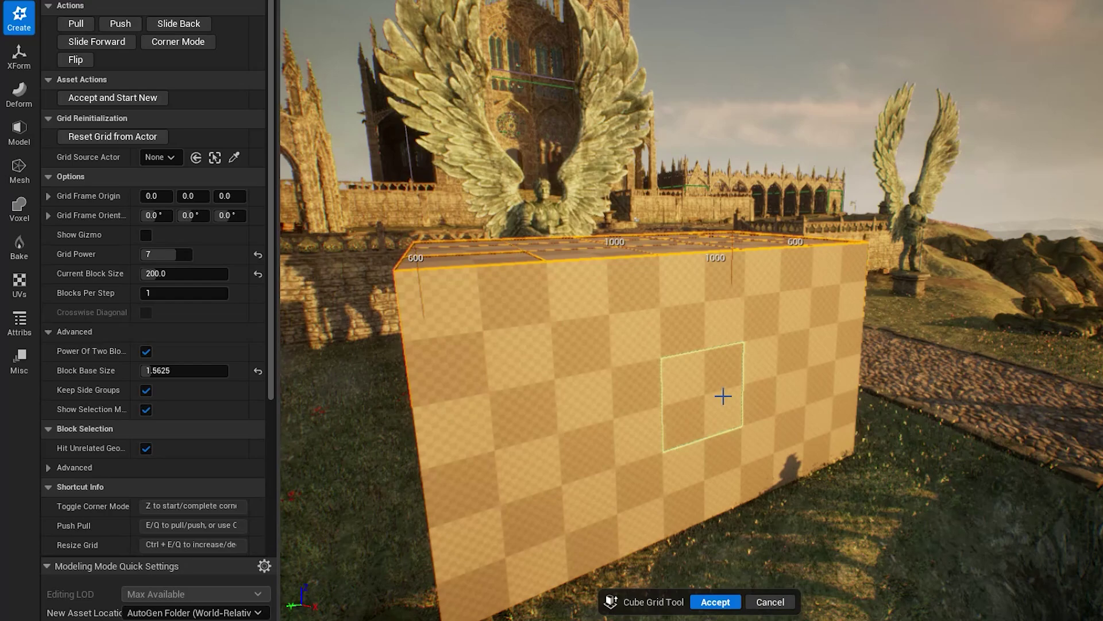
key("q")
key("q")
key("q")
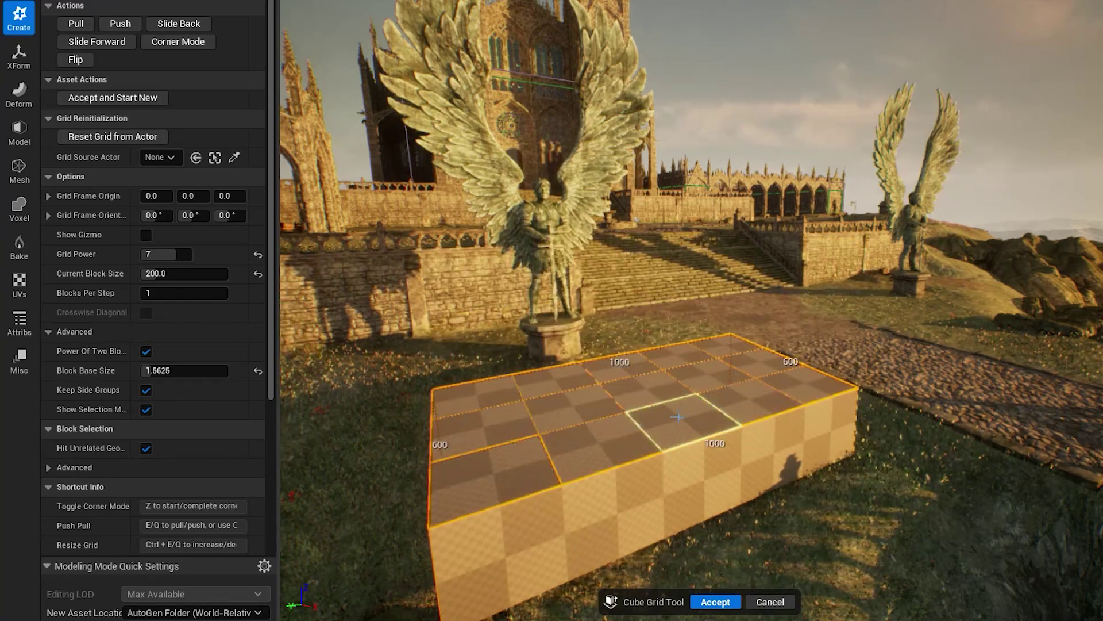
Step: Select a cell on top of the block and try different grid sizes, ending with Grid Power 7 and block size 200
left_click(674, 418)
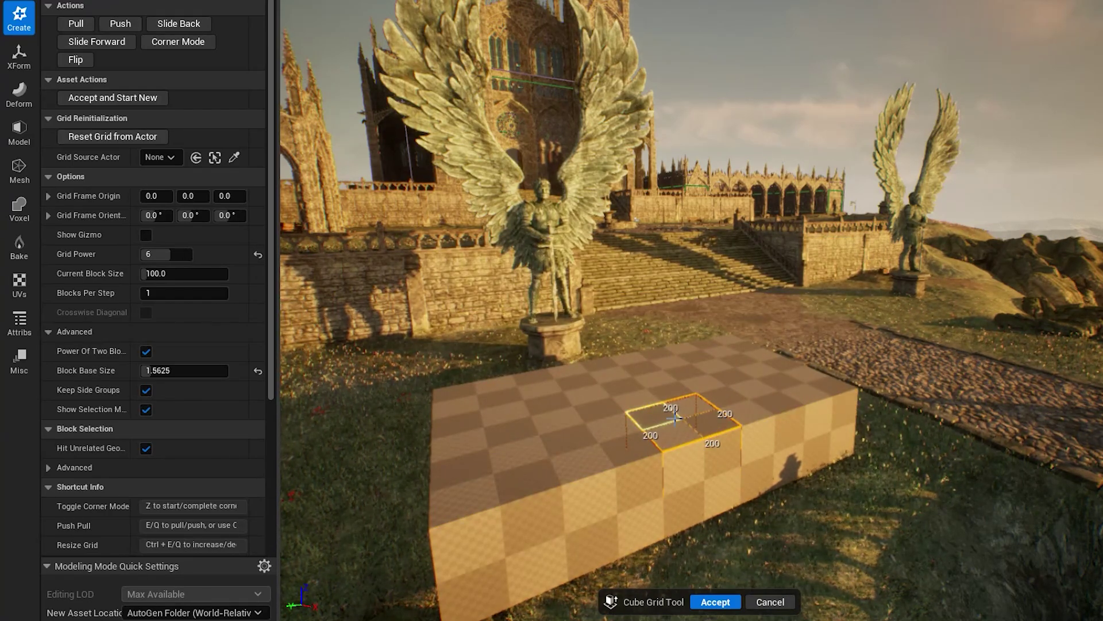
key("ctrl+e")
key("ctrl+e")
key("ctrl+q")
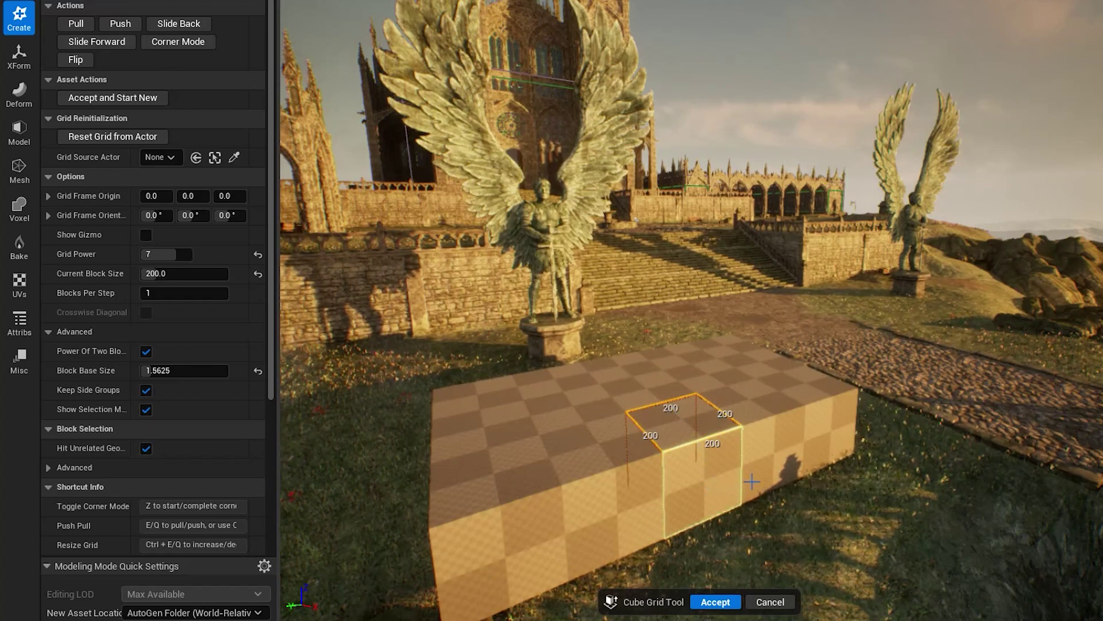
Step: Pull the block's front face cell nearest the cobbled path out into an arm, and raise the middle top cell into a column
left_click(836, 438)
key("e")
key("e")
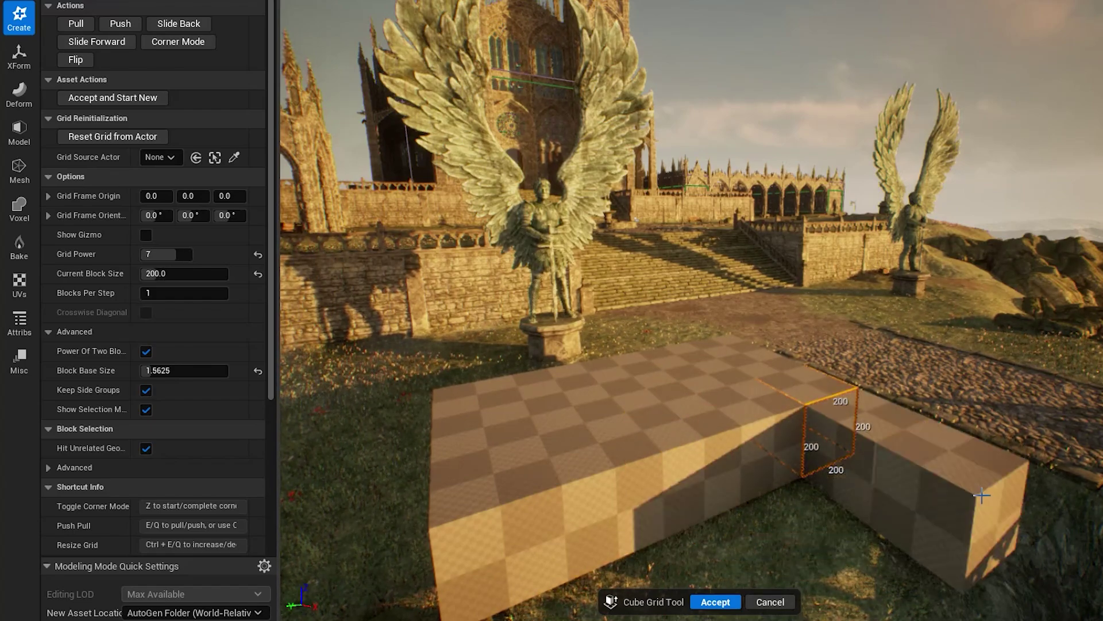
left_click(688, 423)
key("e")
key("e")
key("e")
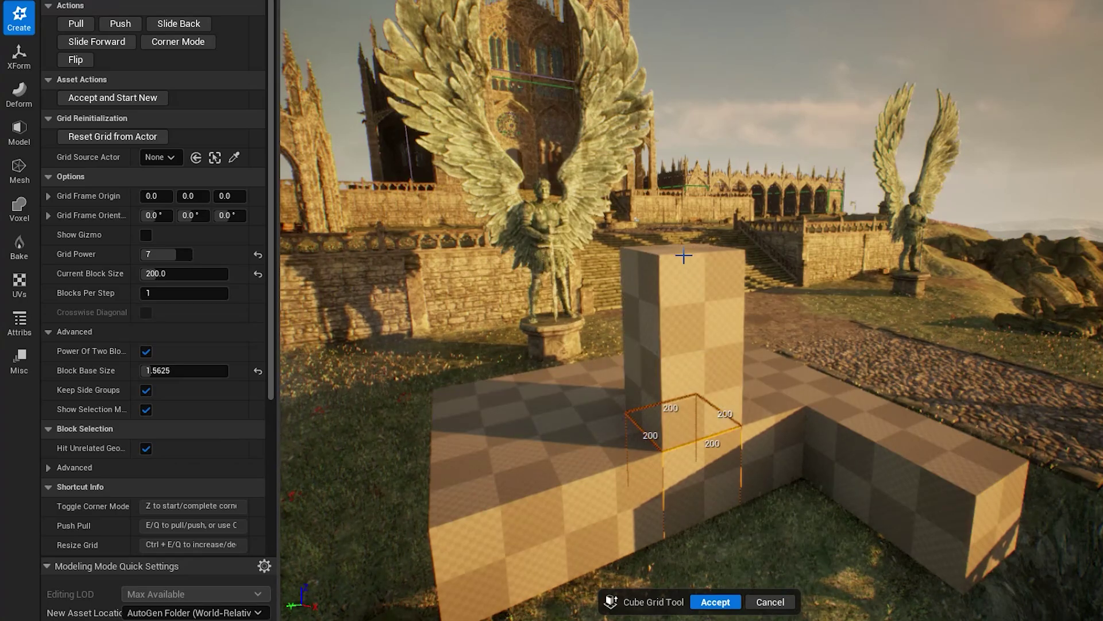
Step: Raise a top cell at the block's other end into a second, taller column and accept the Cube Grid mesh
left_click(478, 397)
key("e")
key("e")
key("e")
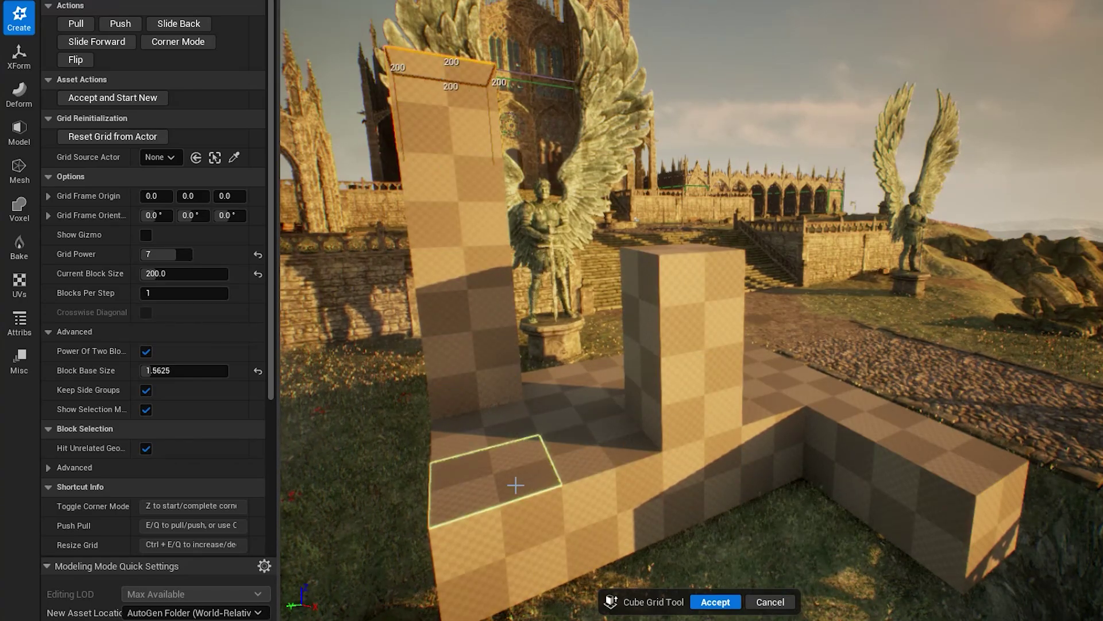
left_click(710, 603)
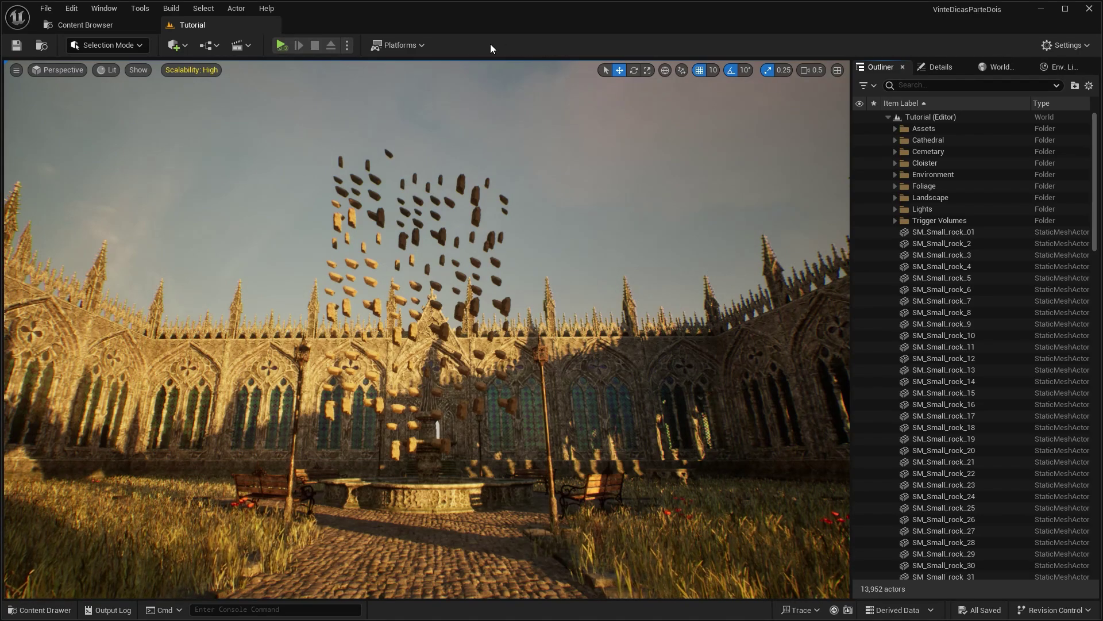
Step: Simulate the level so the floating rocks fall into the courtyard, and select all SM_Small_rock actors in the Outliner
left_click(281, 47)
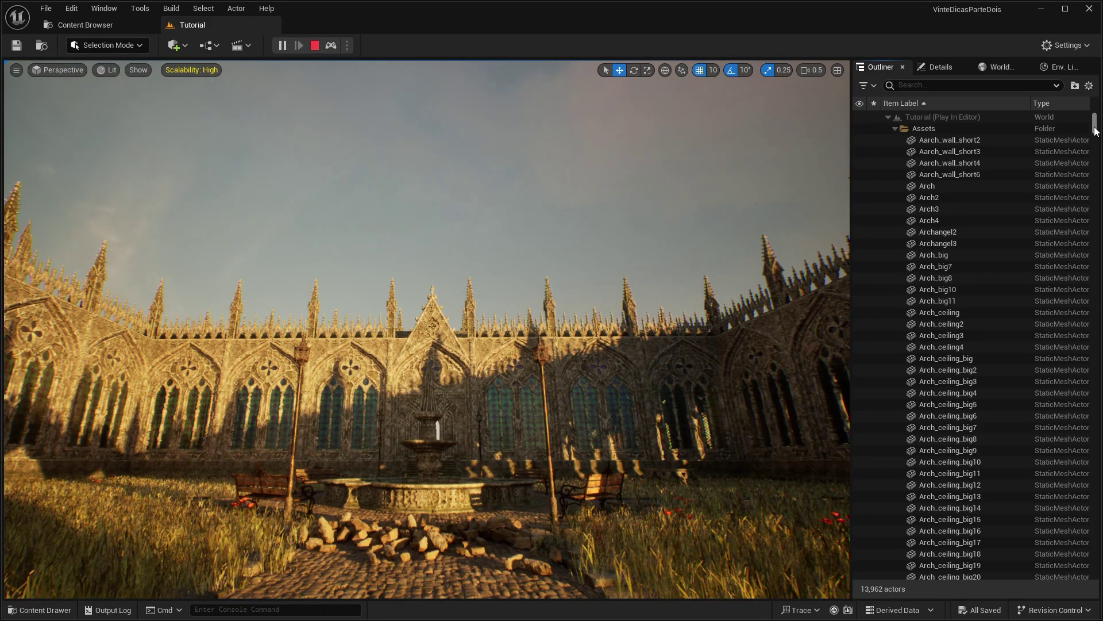
left_click_drag(1094, 124, 1094, 563)
left_click(982, 562)
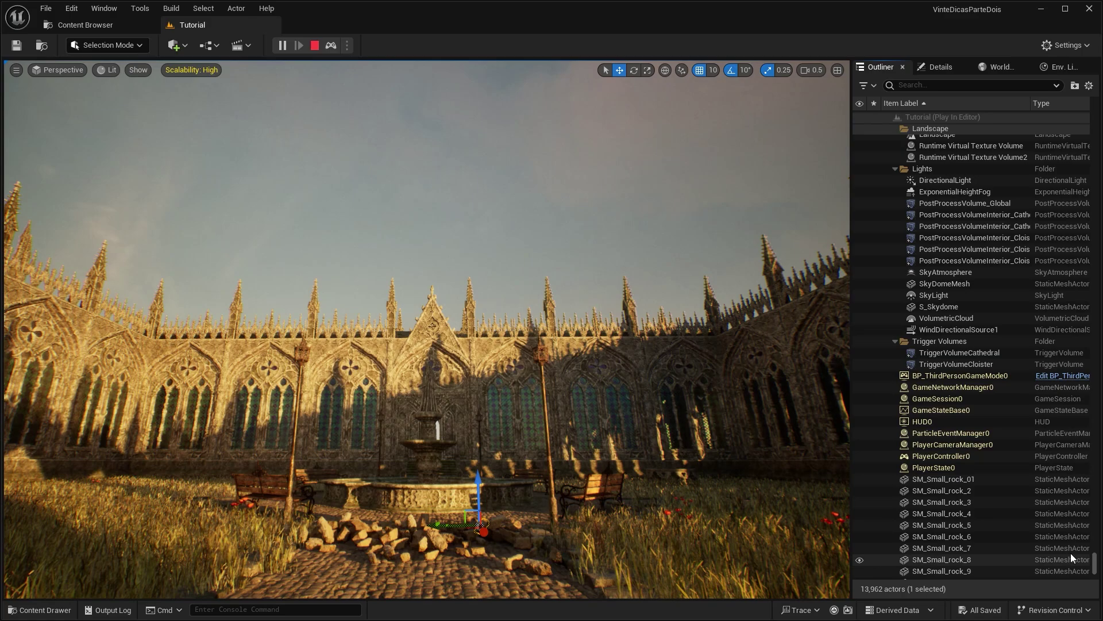
left_click(978, 478, "shift")
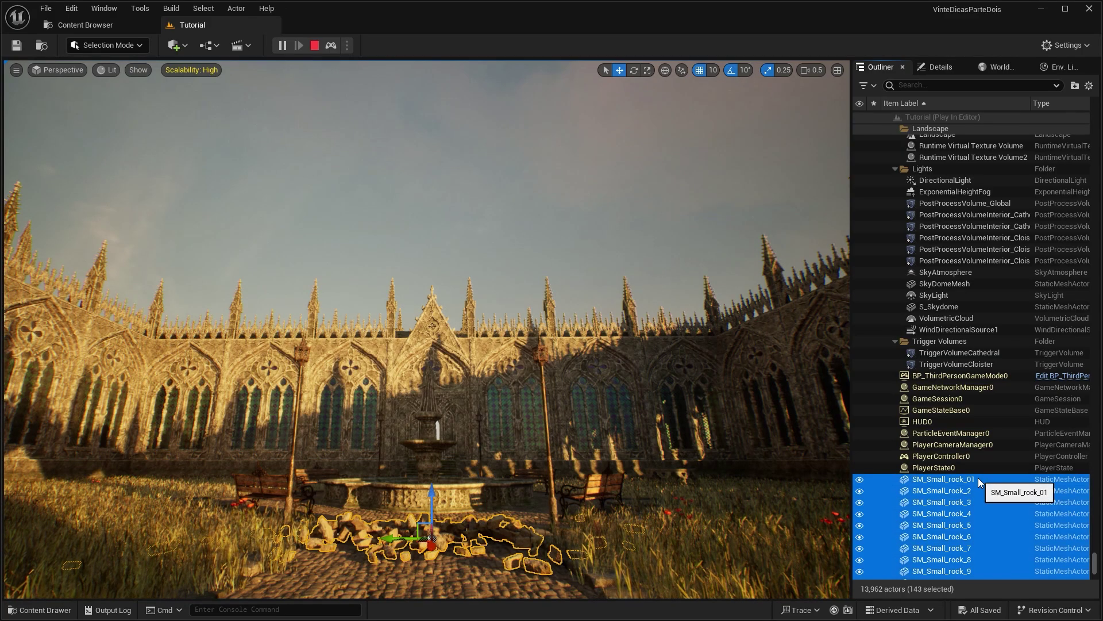
Step: Keep the simulation changes for the selected rocks and stop the simulation, leaving them piled on the courtyard path
right_click(952, 502)
mouse_move(977, 452)
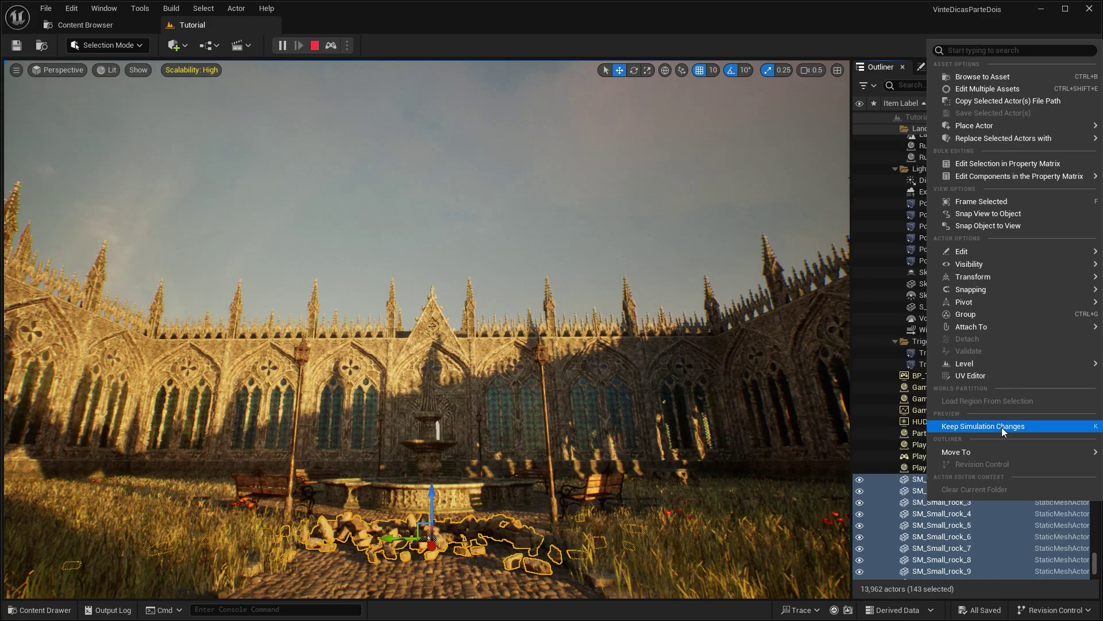
left_click(1001, 426)
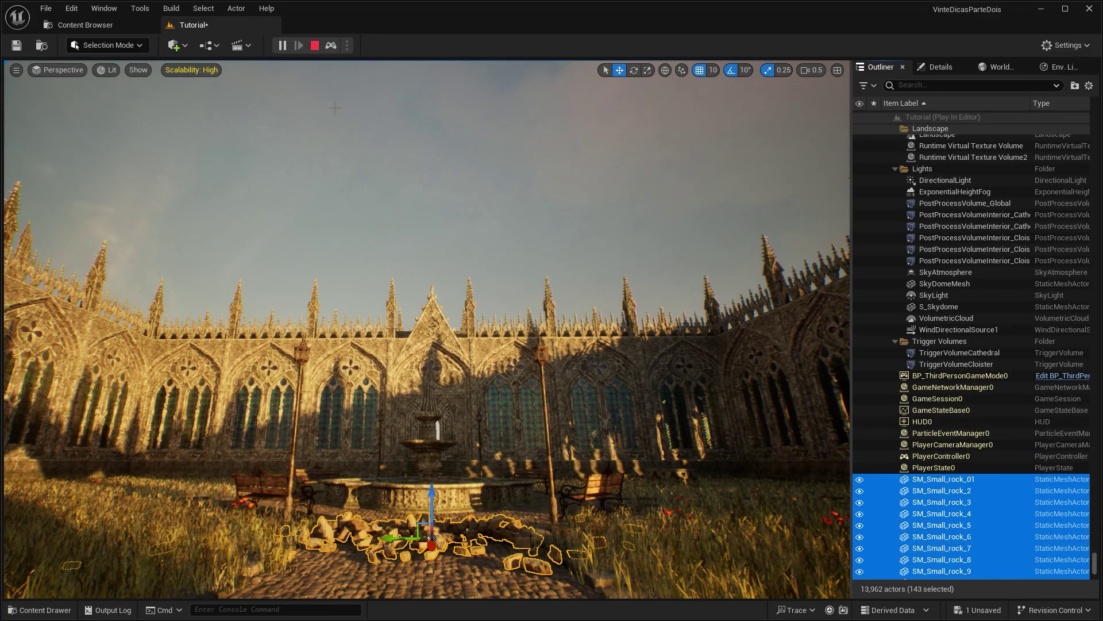
key("Escape")
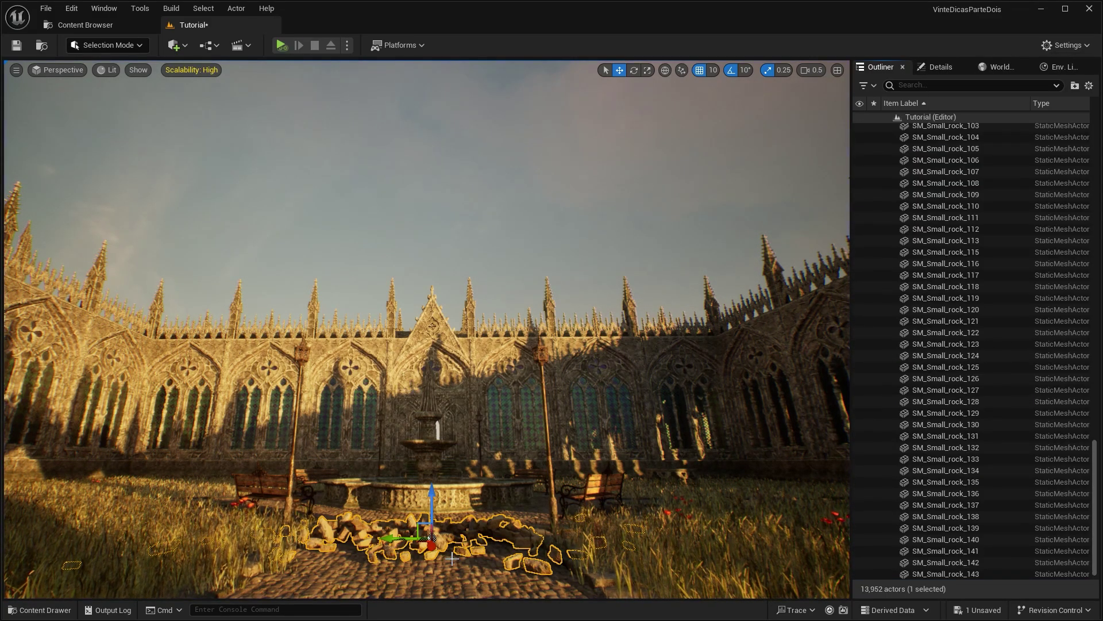
key("w")
right_click_drag(449, 568, 416, 580)
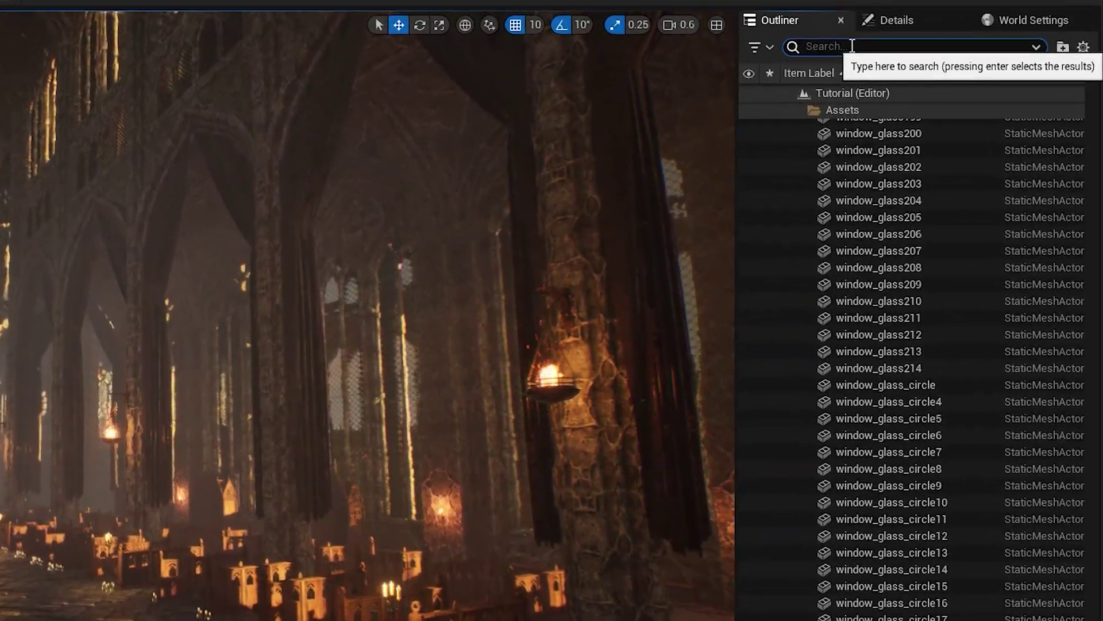
Step: Search the Outliner for "post", select PostProcessVolume_Global, and show its details
left_click(852, 46)
type("post")
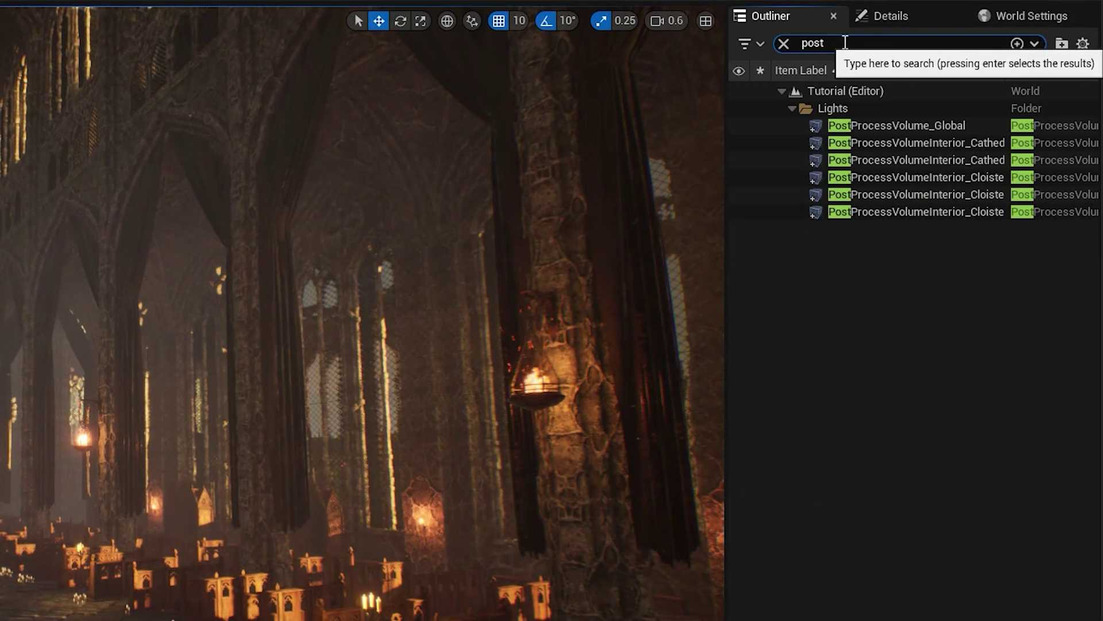
left_click(914, 127)
left_click(907, 15)
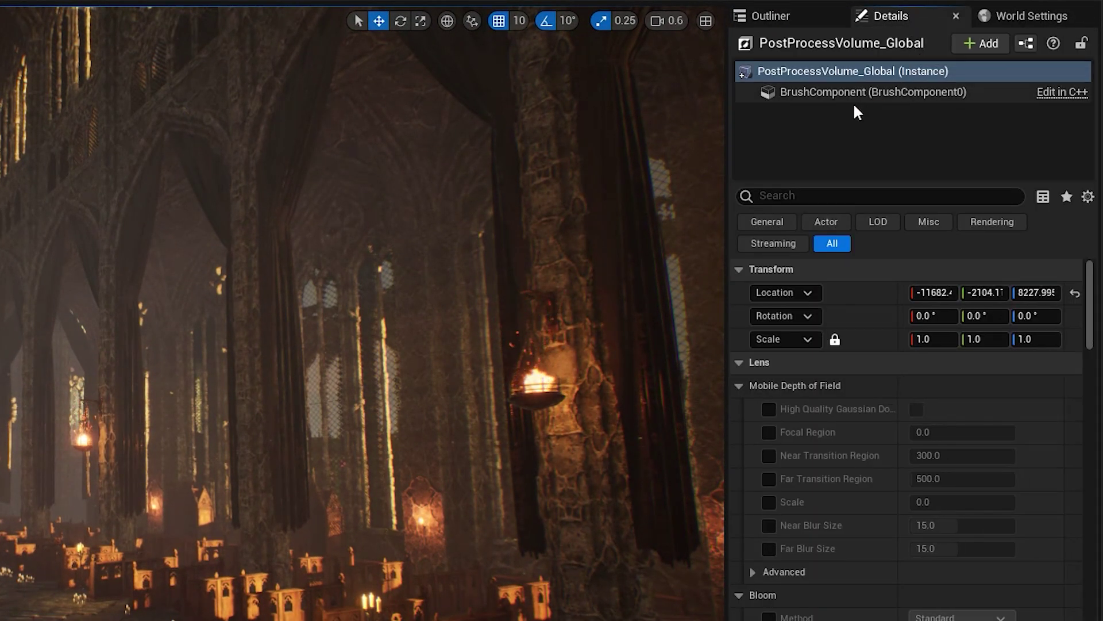
Step: Filter the volume's properties by "exposure", enable Exposure Compensation, and set it to 3
left_click(821, 196)
type("exposure")
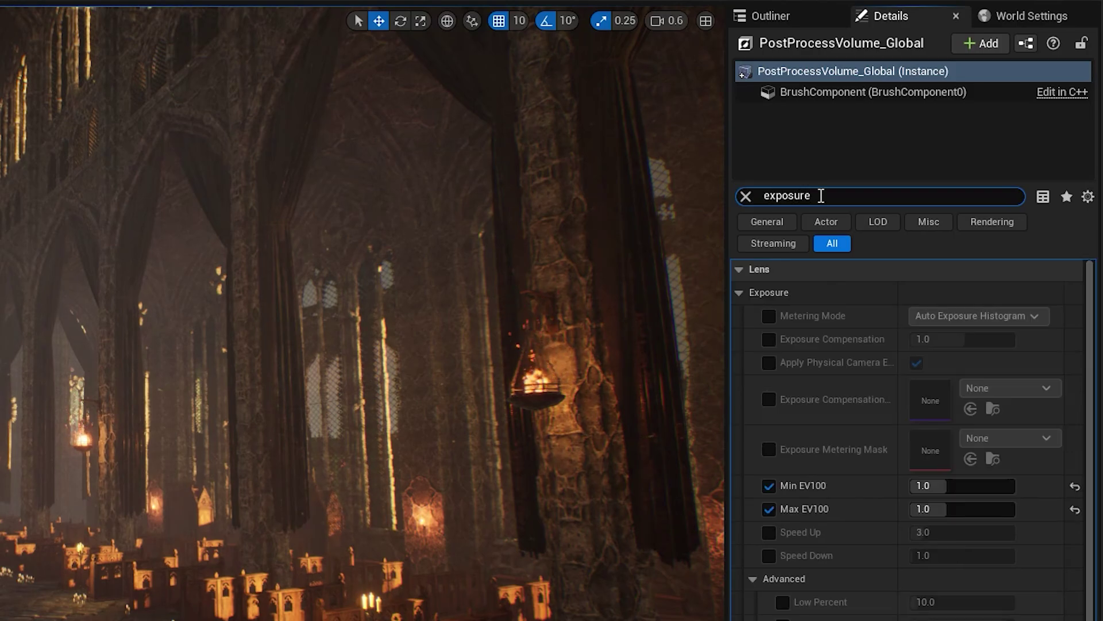
left_click(769, 339)
left_click(948, 339)
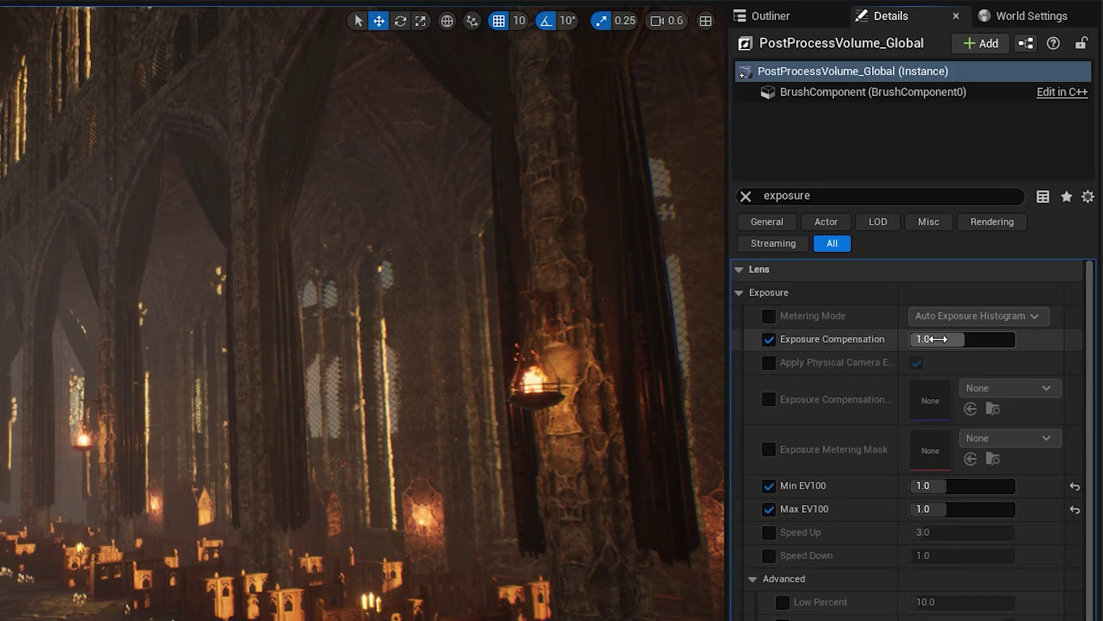
type("3")
key("Return")
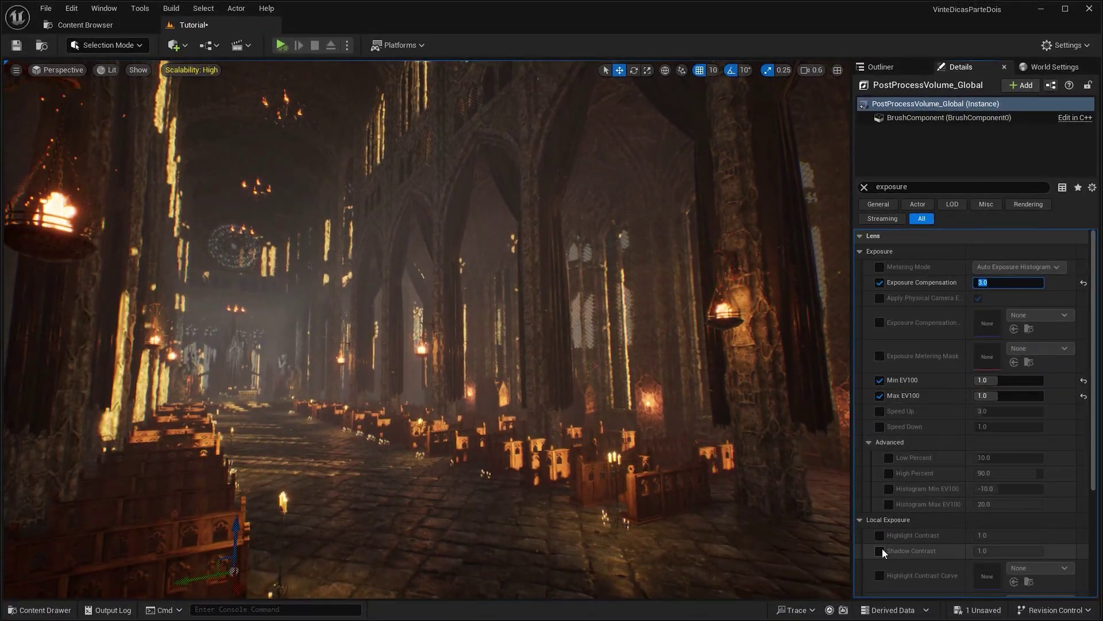
Step: Enable Shadow Contrast under Local Exposure, try a value of 0.5, and set it to 0.9
left_click(880, 551)
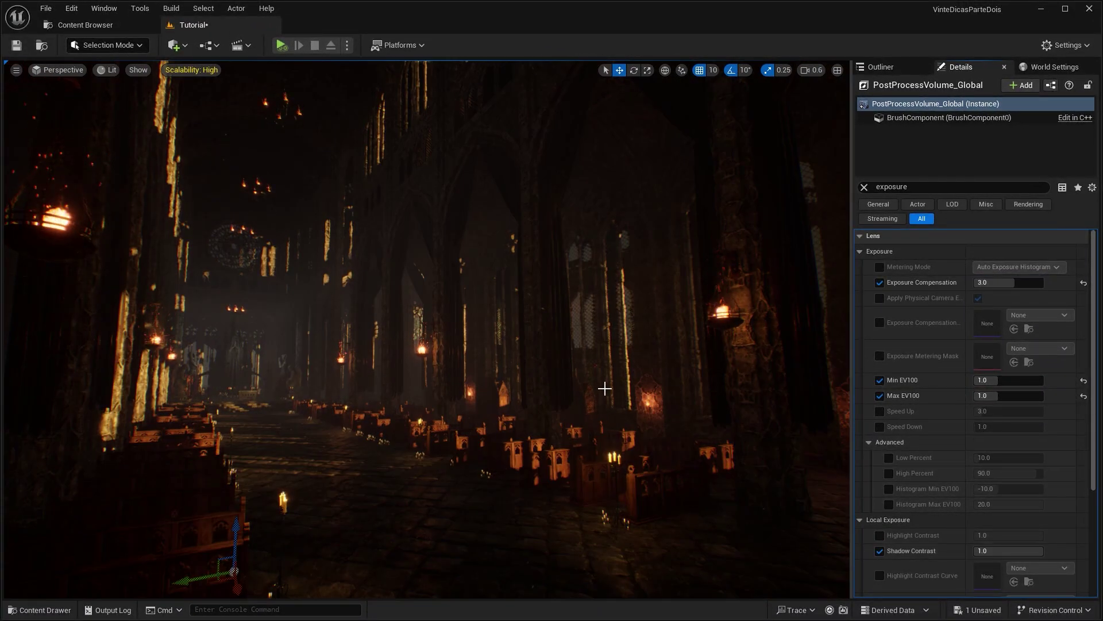
left_click(1004, 551)
type("0.5")
key("Return")
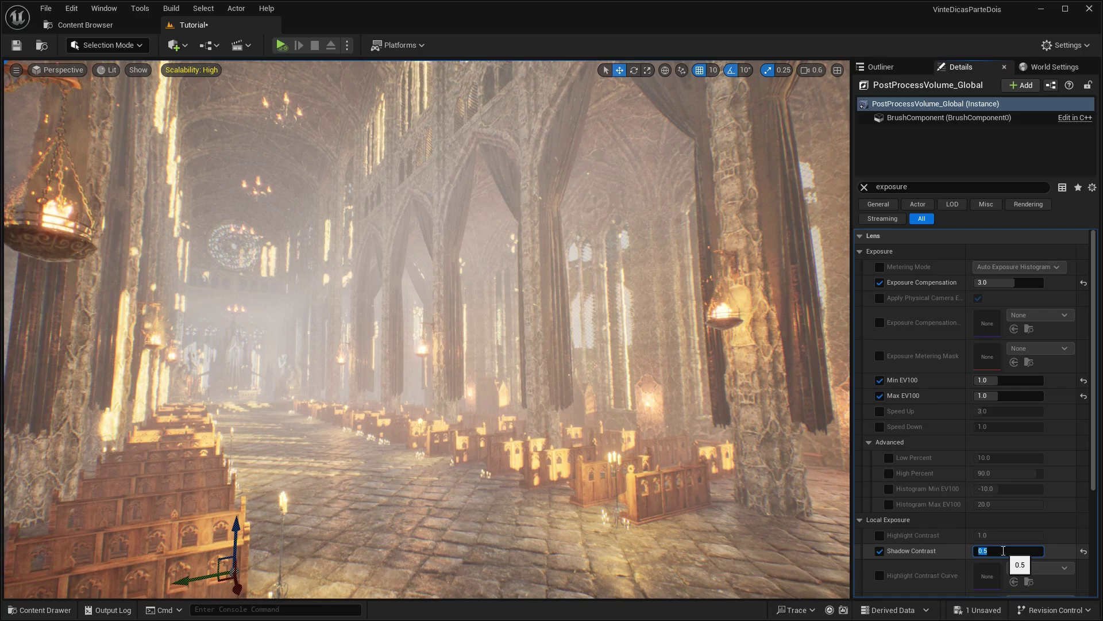
type("0.")
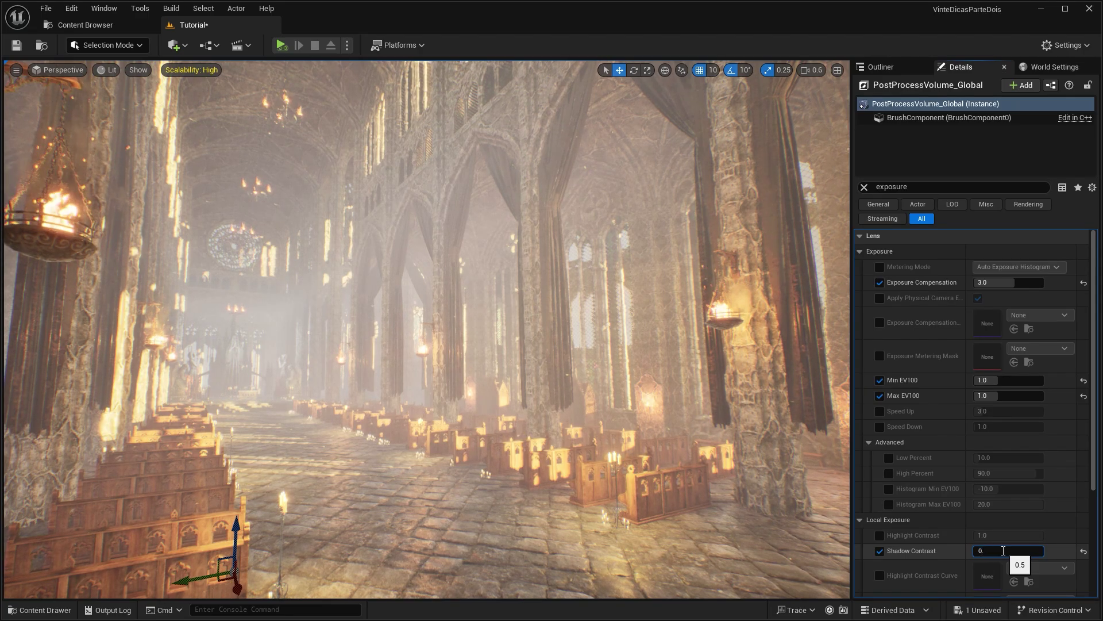
type("9")
key("Return")
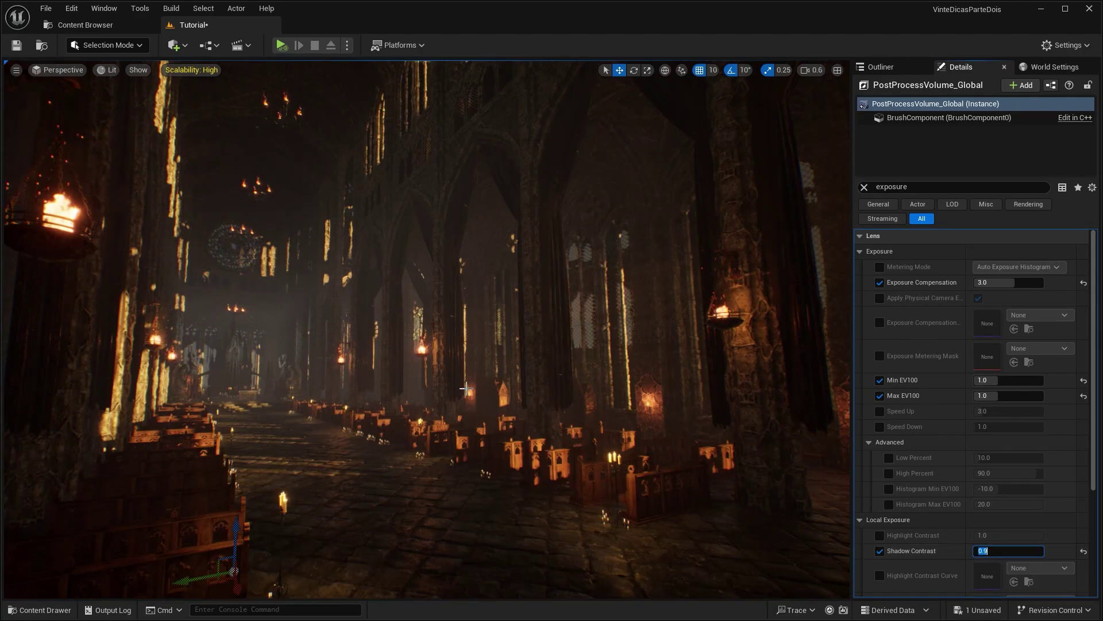
right_click_drag(234, 571, 340, 550)
scroll(276, 562, "up", 1)
scroll(299, 558, "up", 2)
scroll(319, 554, "down", 2)
right_click_drag(470, 360, 470, 360)
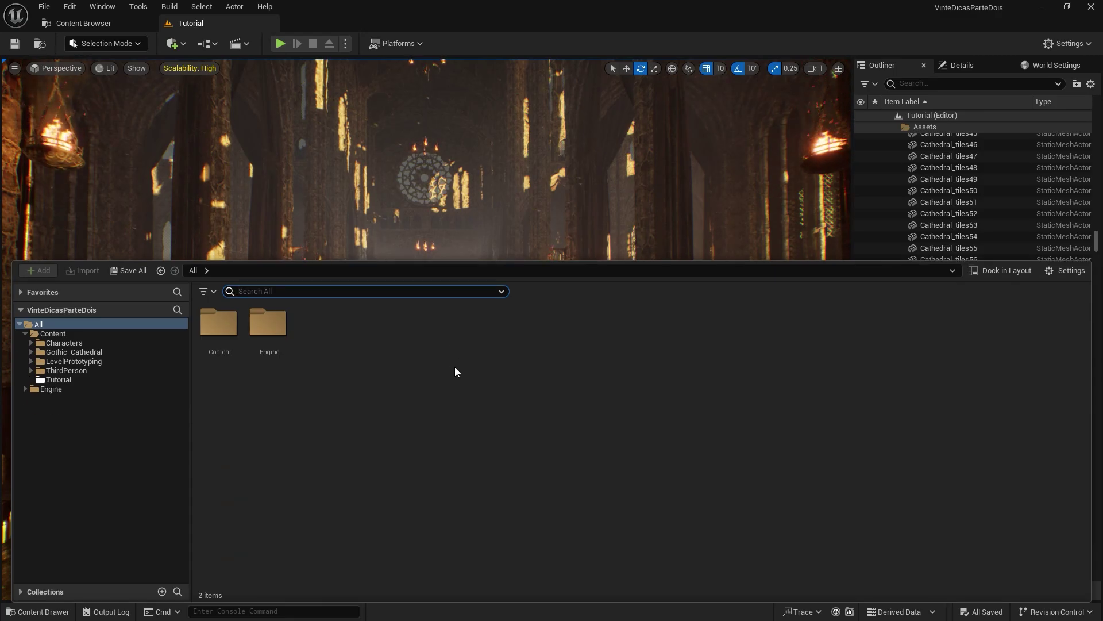
Step: Open the colour picker for a new Engine folder colour and save its current tan colour as a swatch
right_click(284, 323)
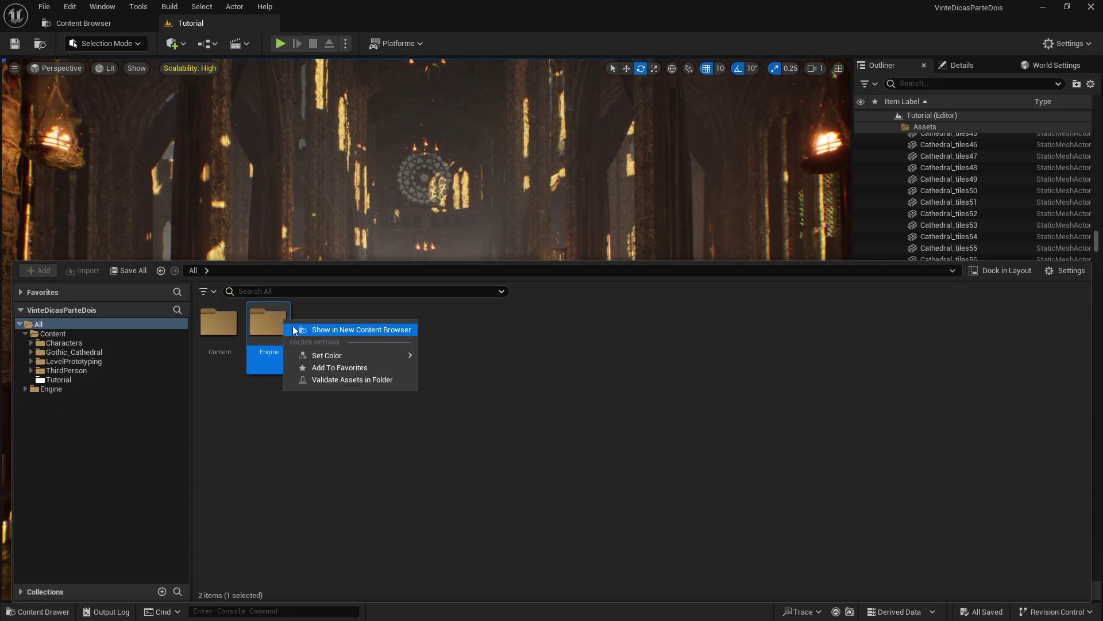
mouse_move(327, 357)
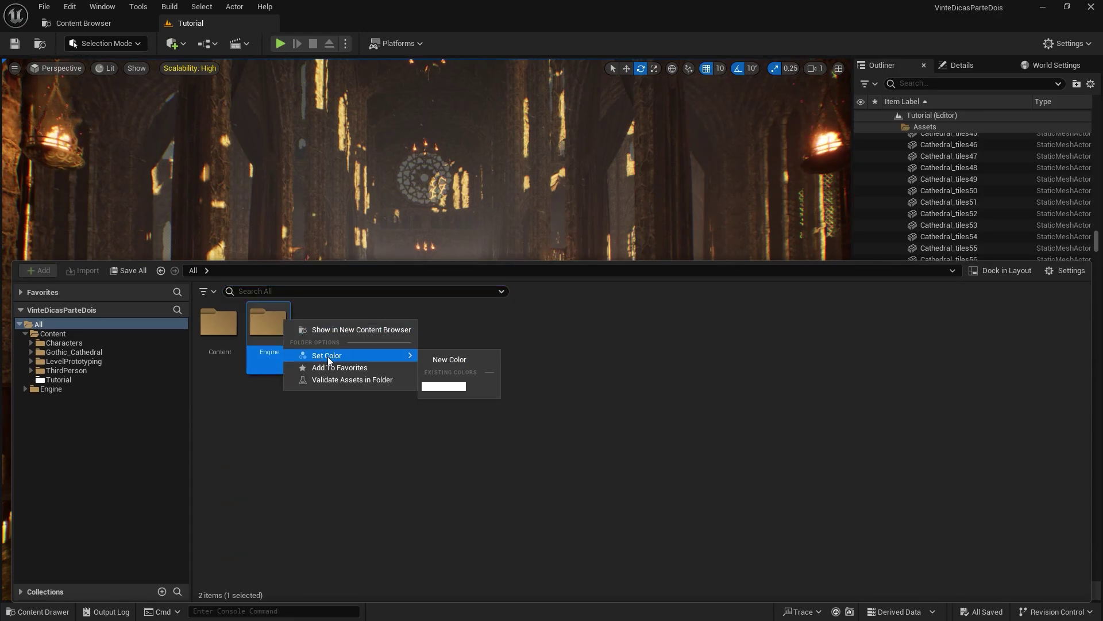
left_click(480, 359)
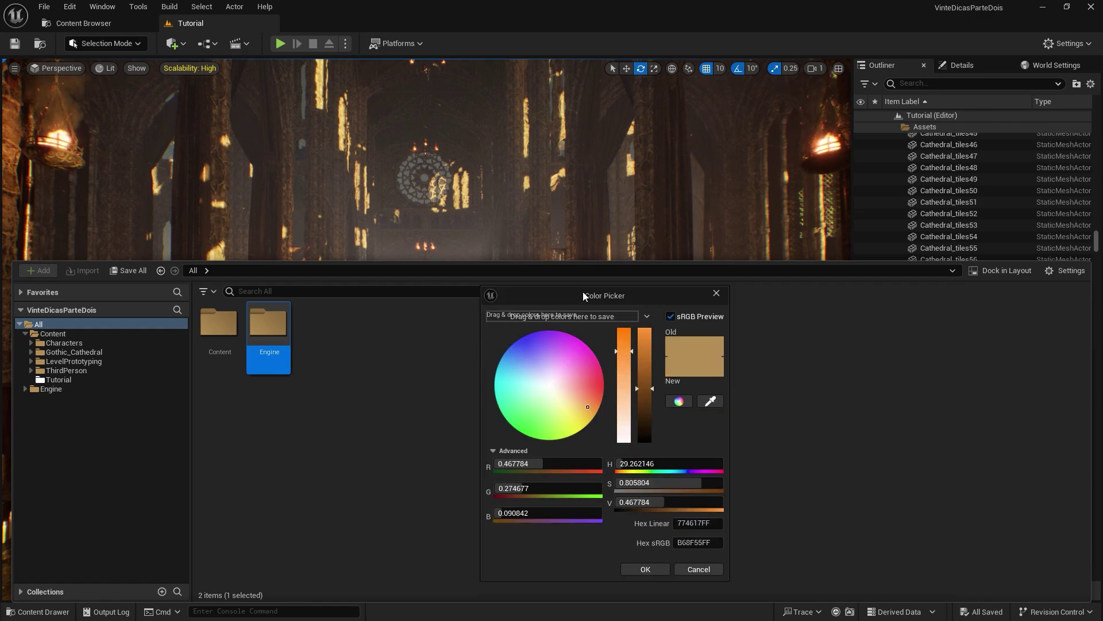
left_click_drag(584, 296, 522, 181)
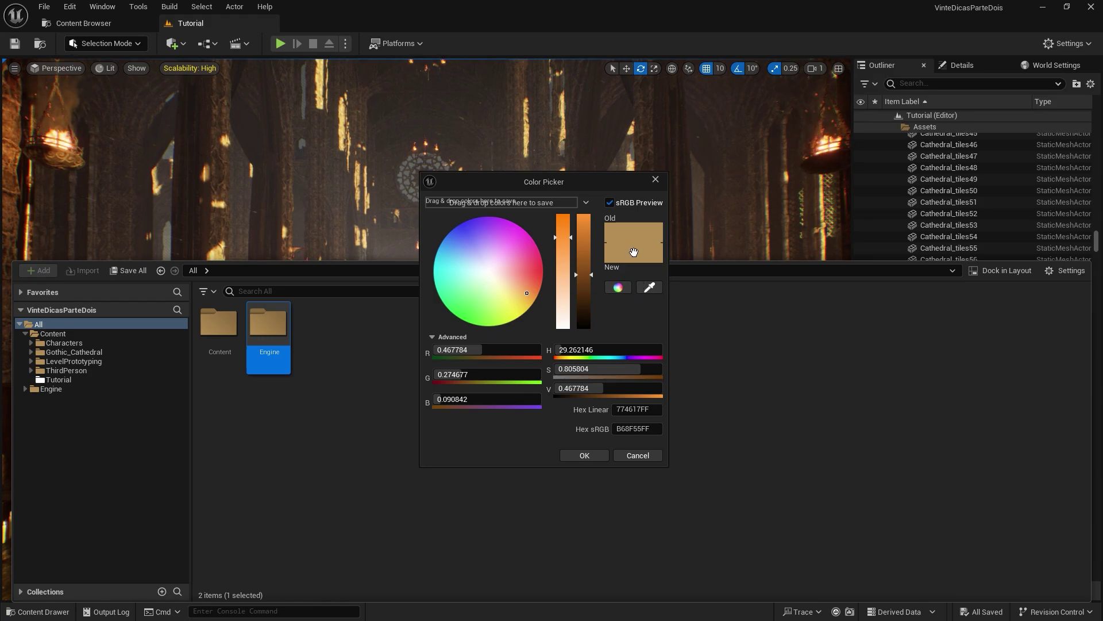
left_click_drag(634, 252, 470, 202)
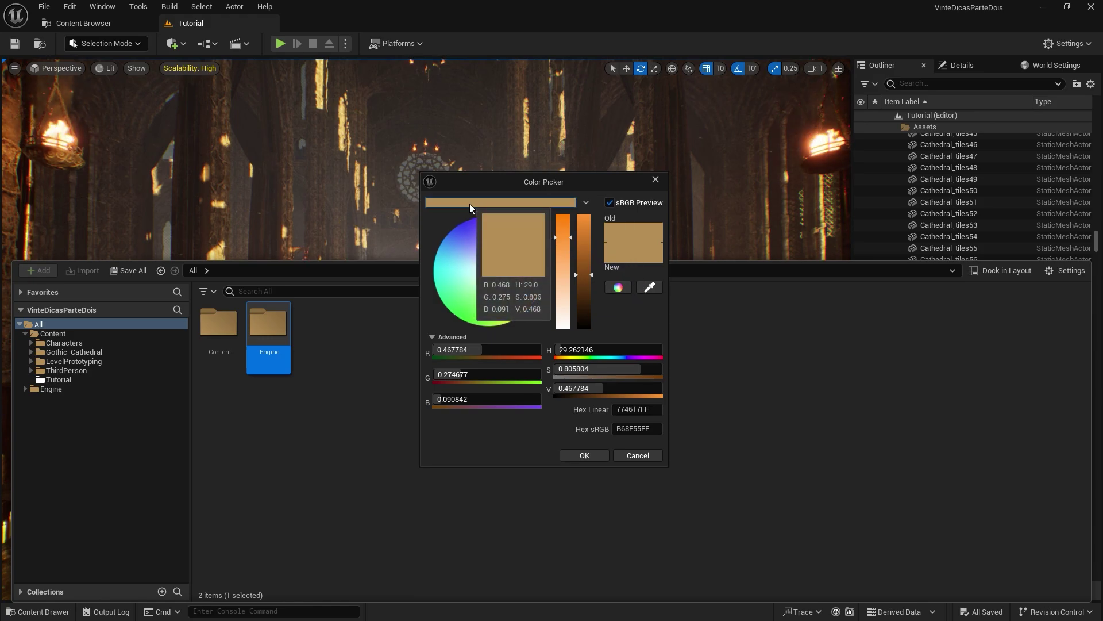
Step: Save a desaturated beige (sRGB B6A798) and a crimson (sRGB B64058) as further swatches, and open the colour theme options
left_click_drag(563, 278, 563, 290)
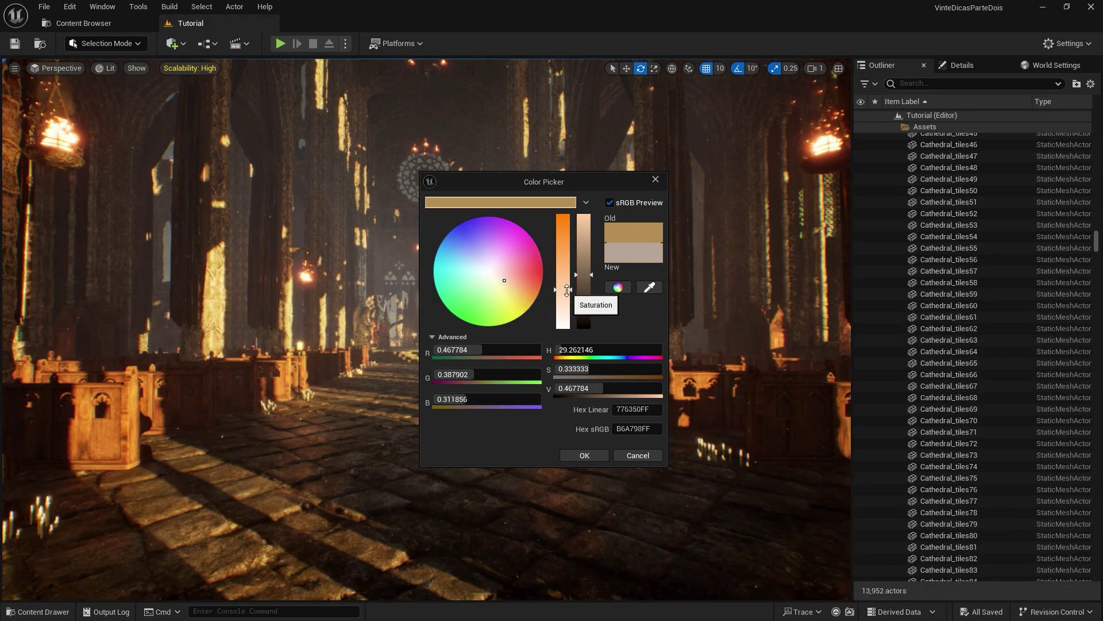
mouse_move(631, 251)
left_mouse_down()
mouse_move(547, 216)
mouse_move(546, 204)
left_mouse_up()
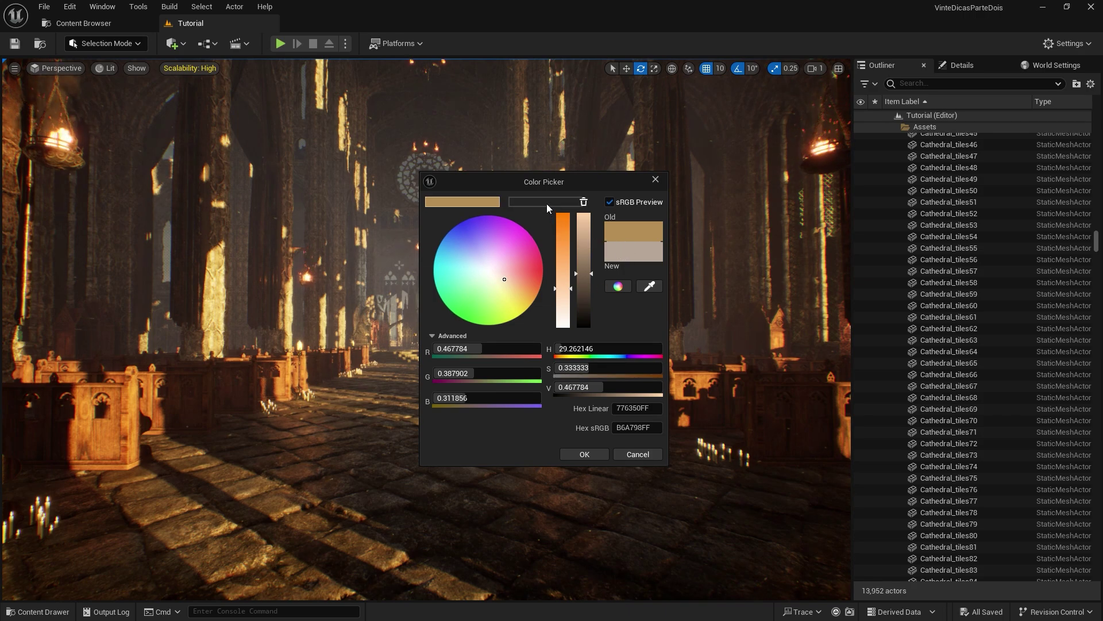
mouse_move(532, 247)
left_mouse_down()
mouse_move(541, 228)
mouse_move(537, 266)
left_mouse_up()
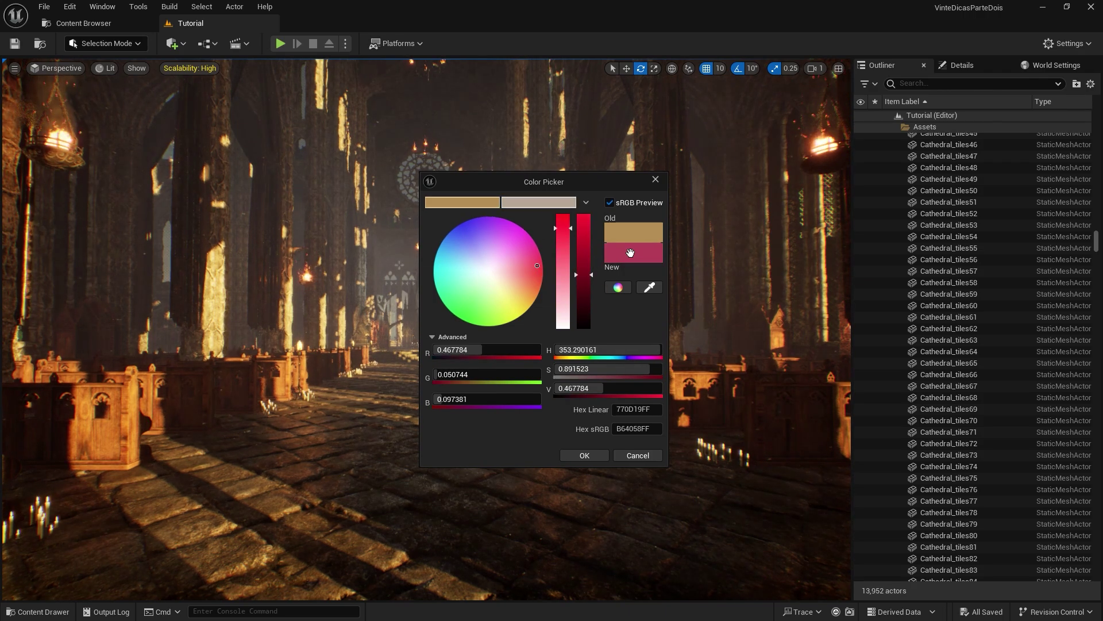
mouse_move(632, 251)
left_mouse_down()
mouse_move(563, 220)
mouse_move(560, 205)
left_mouse_up()
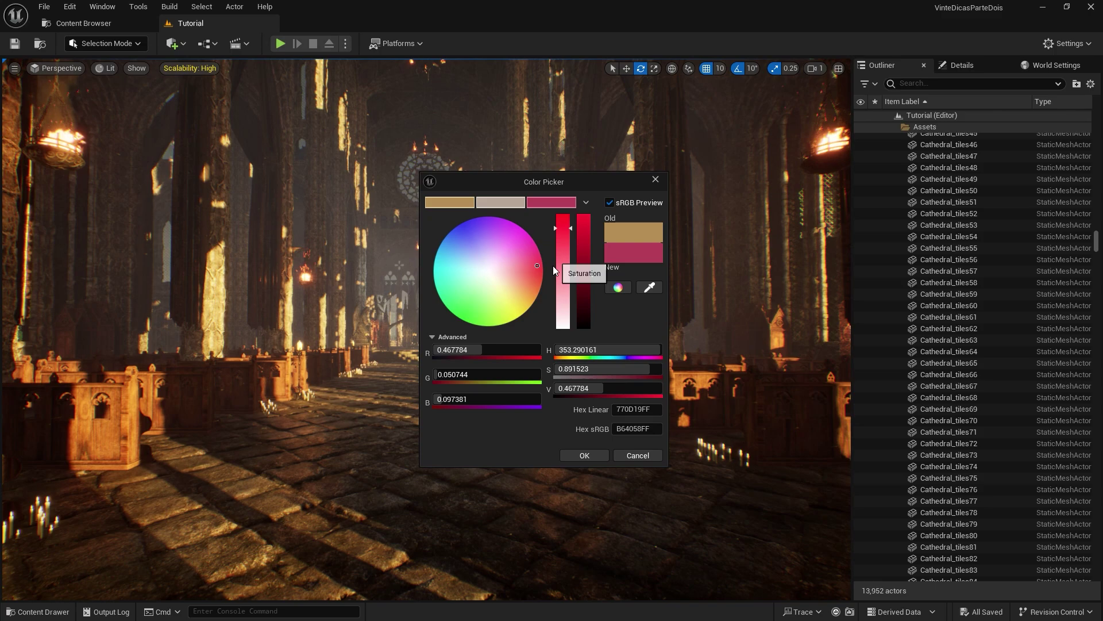
left_click(587, 201)
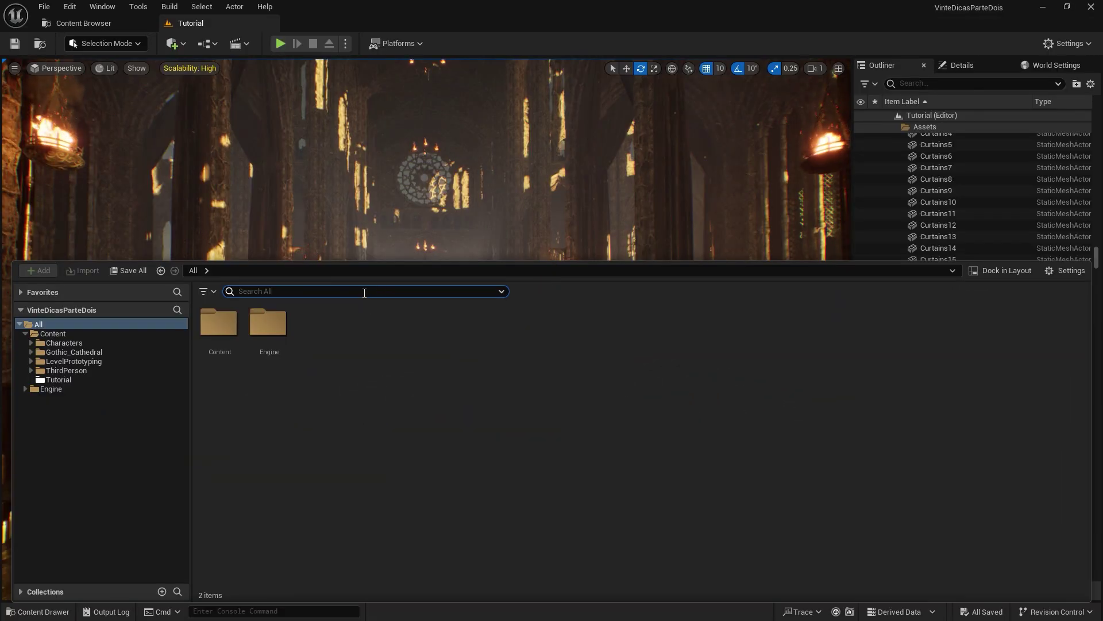
Step: Search all content for "T_" and select the textures from dict_0000_0006 through dict_0000_0039
type("_")
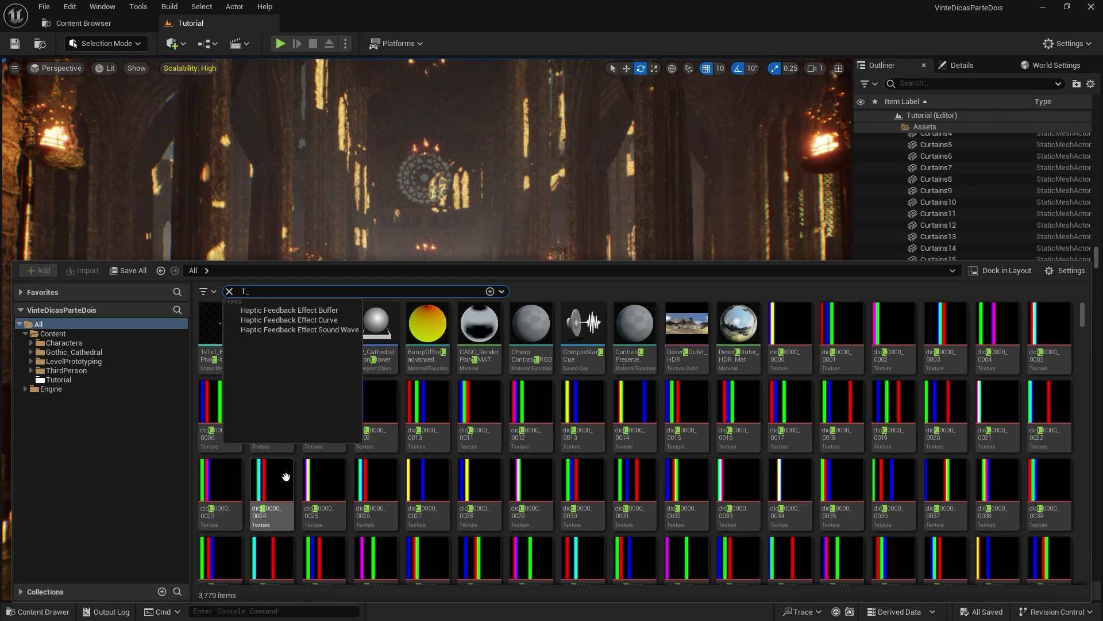
left_click(215, 429)
left_click(1049, 494, "shift")
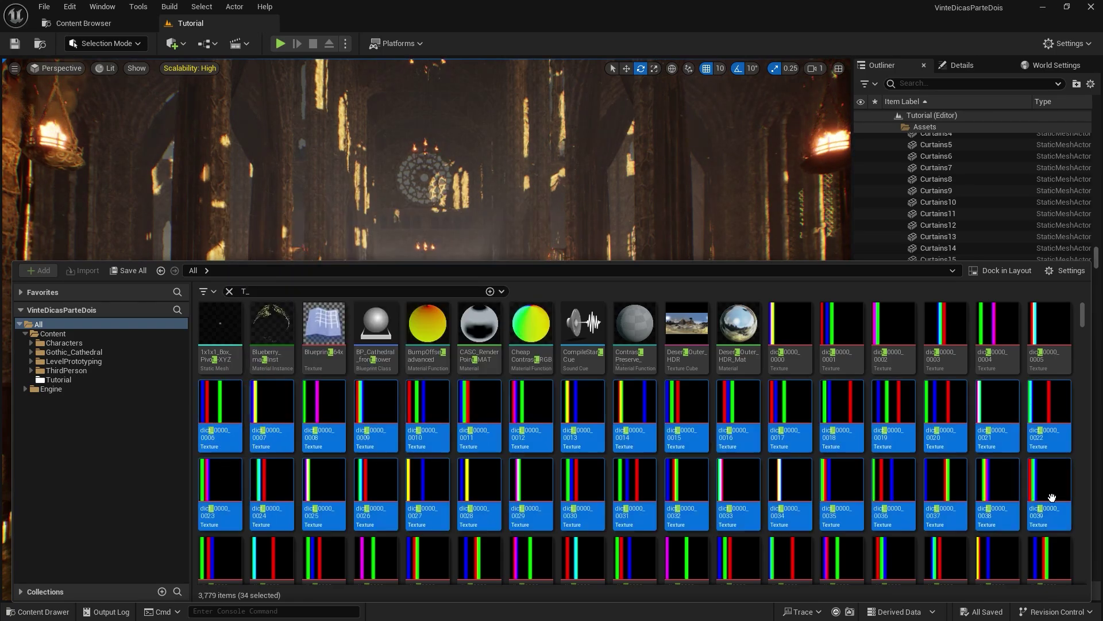
Step: Load the selected textures into the Property Matrix for bulk editing and look through their shared properties
right_click(587, 489)
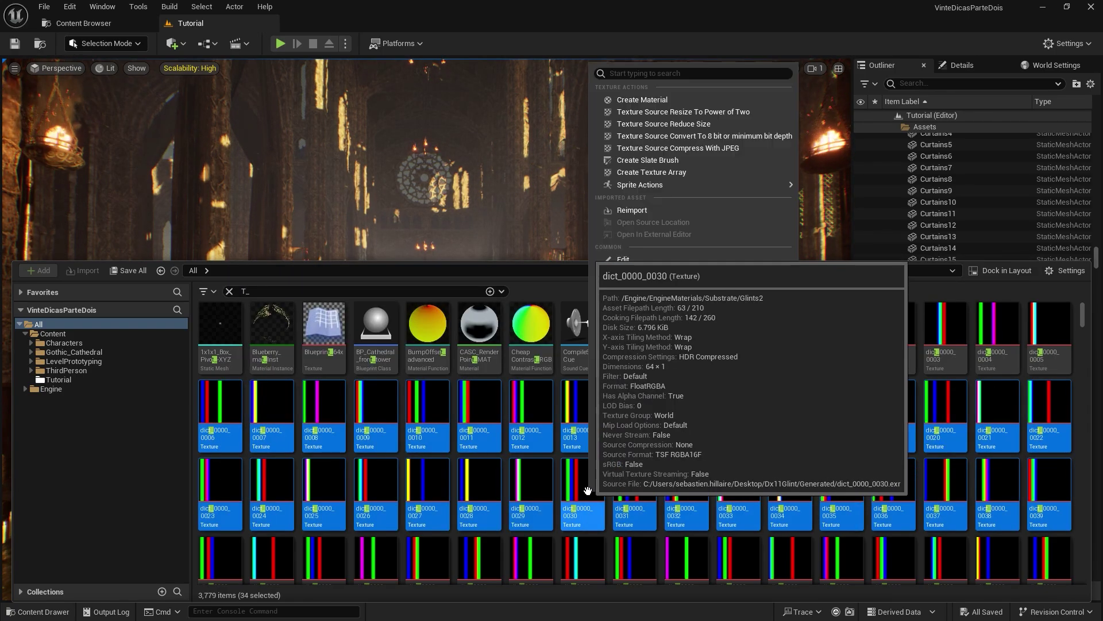
mouse_move(670, 323)
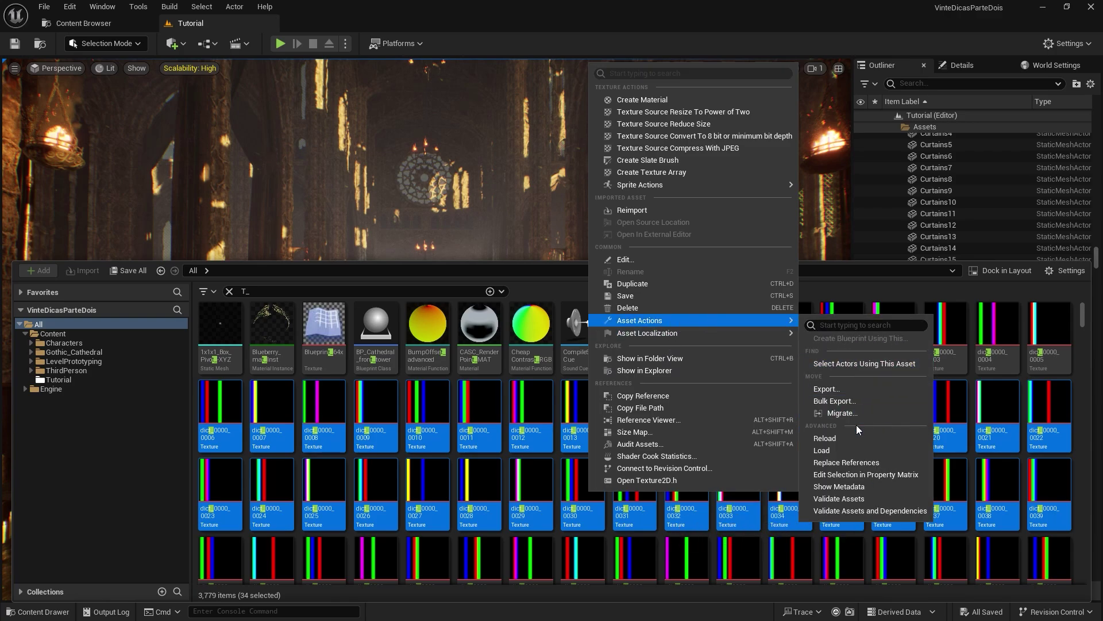
left_click(868, 476)
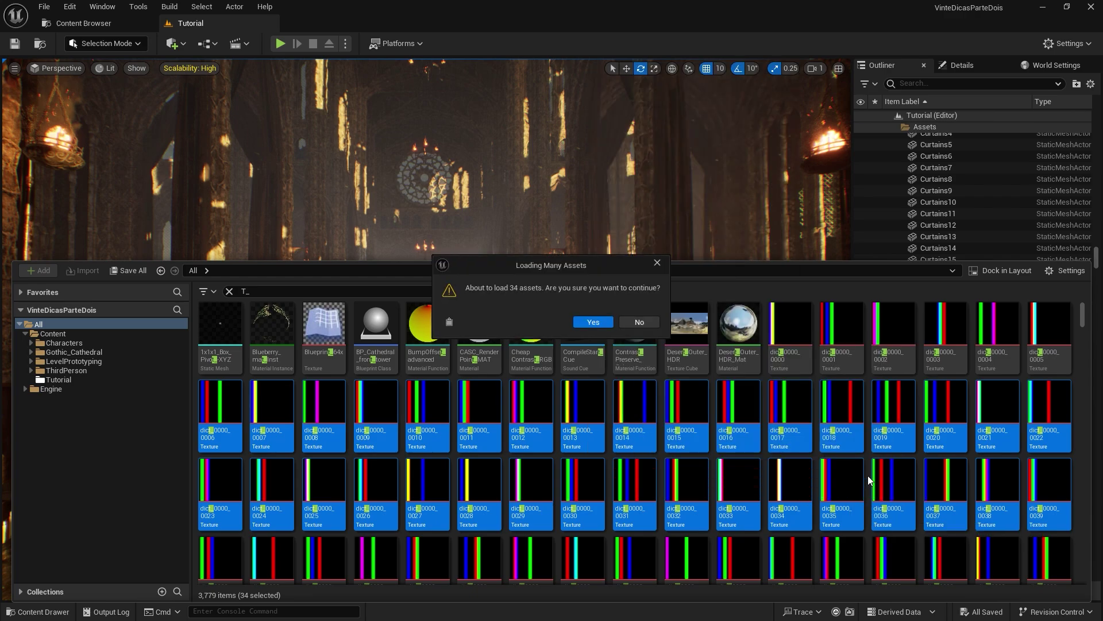
left_click(593, 322)
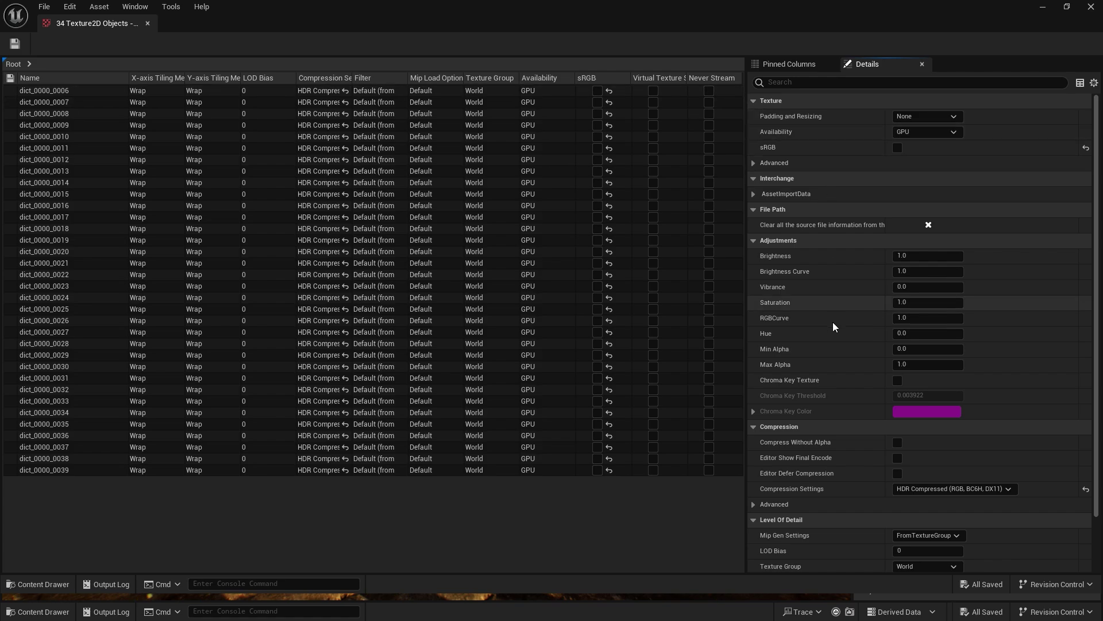
scroll(833, 324, "down", 3)
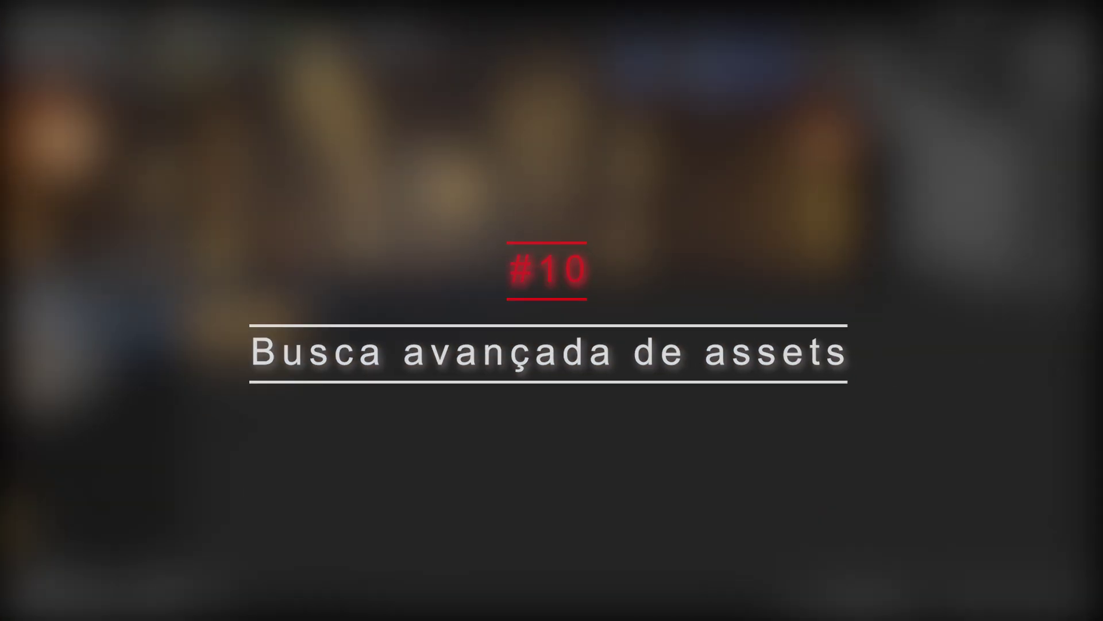
Step: Search all content for "arrow", try the exact match "+arrow", and exclude tree assets with "arrow -tree"
type("arrow")
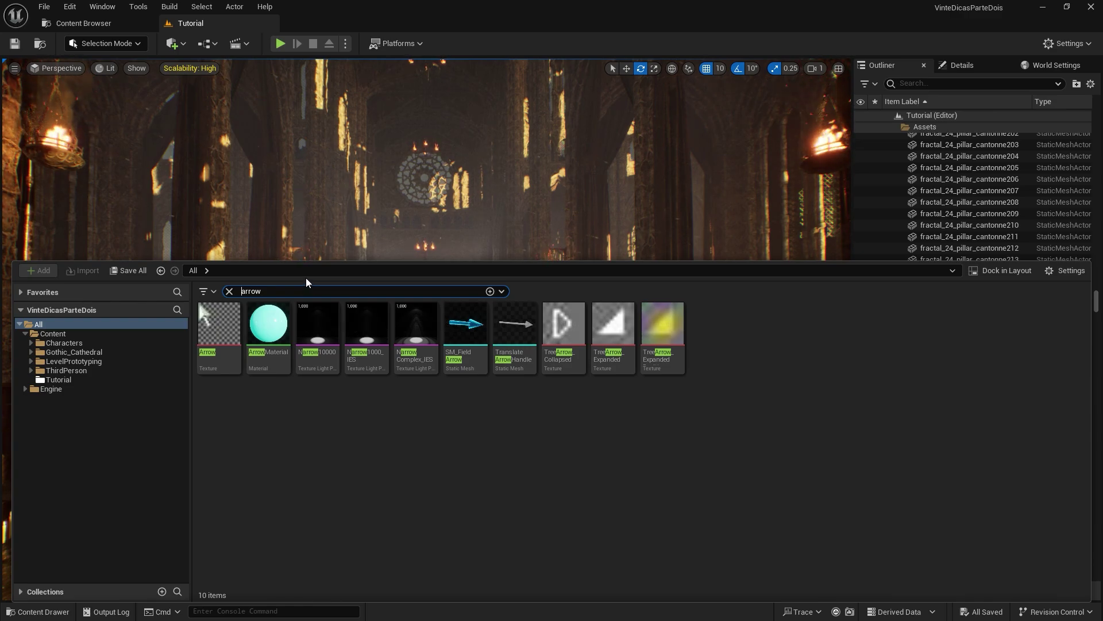
key("Home")
type("+")
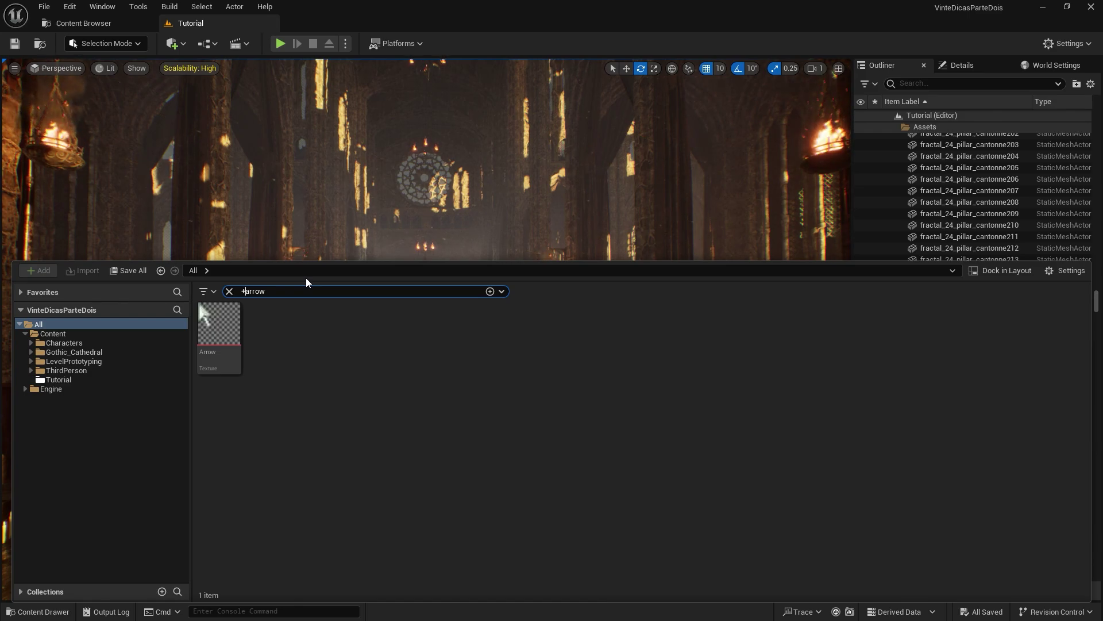
key("BackSpace")
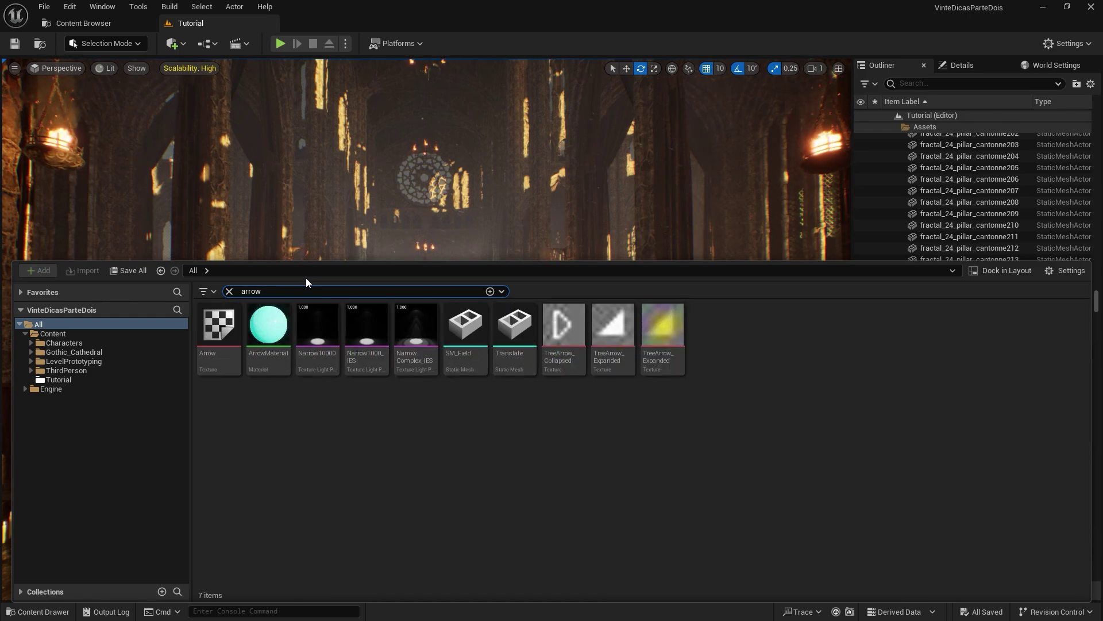
key("End")
type("-tree")
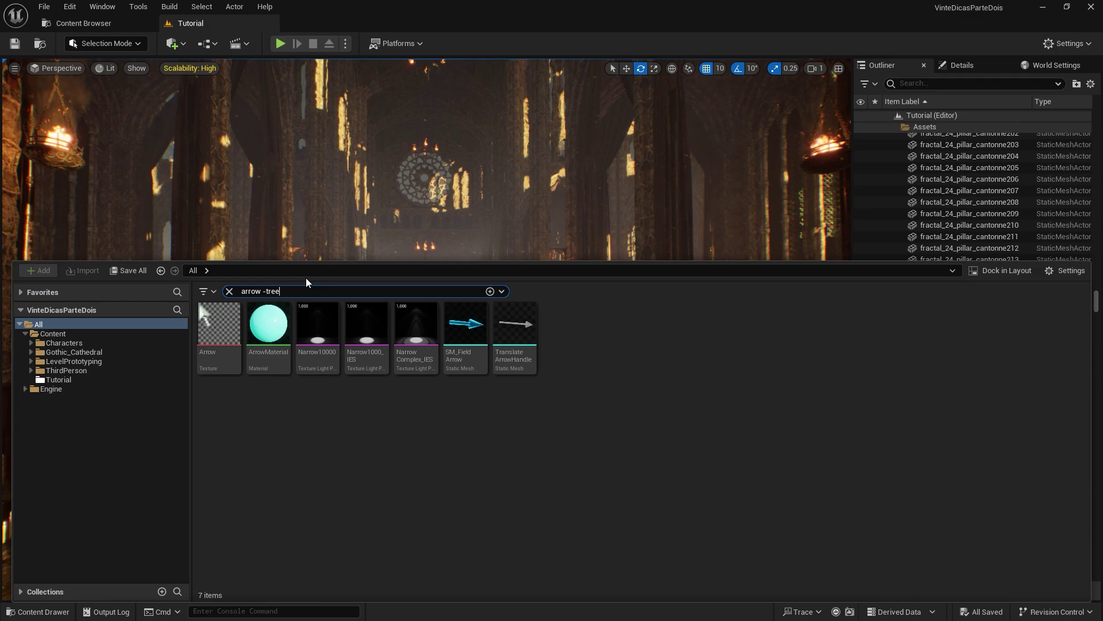
Step: Replace the search with "type=staticmesh vertices<100" to list static meshes with fewer than 100 vertices
left_click(319, 296)
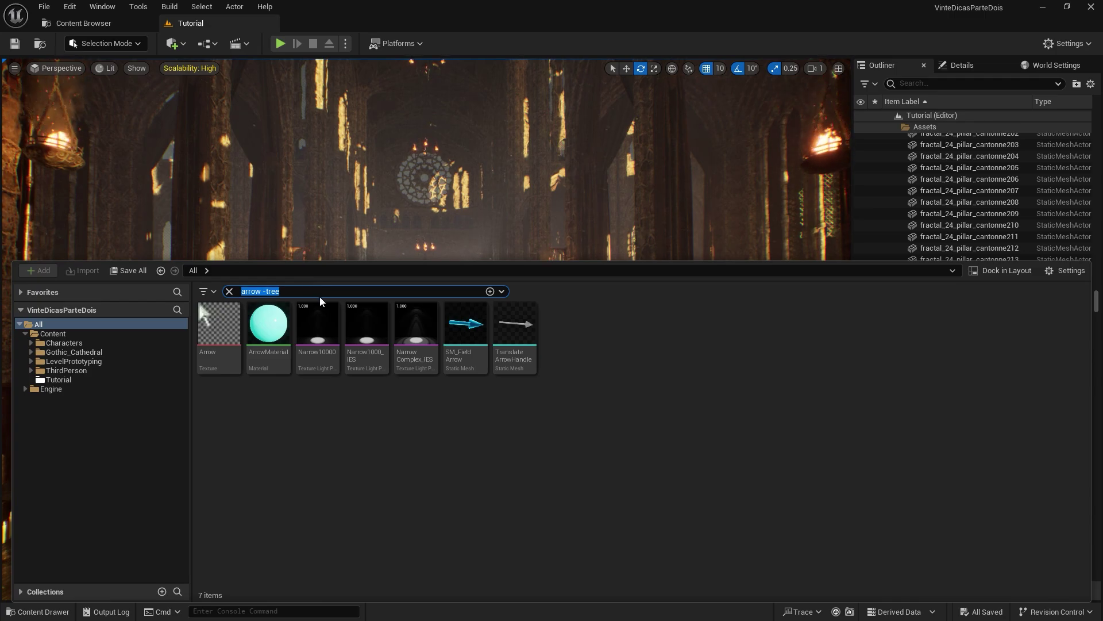
type("type=sta")
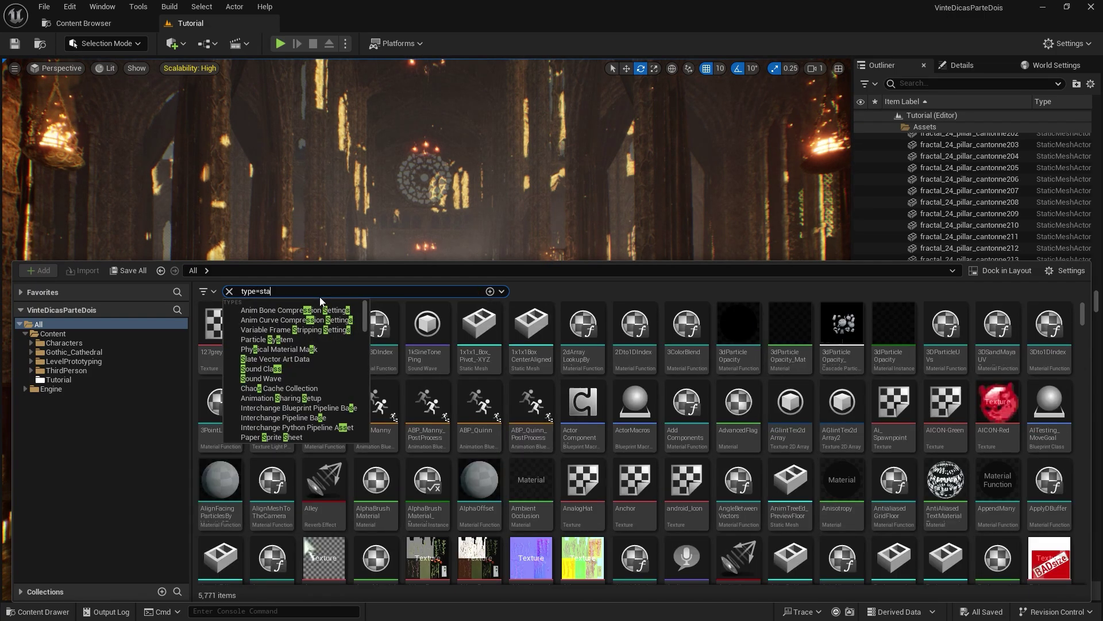
type("ticmesh ")
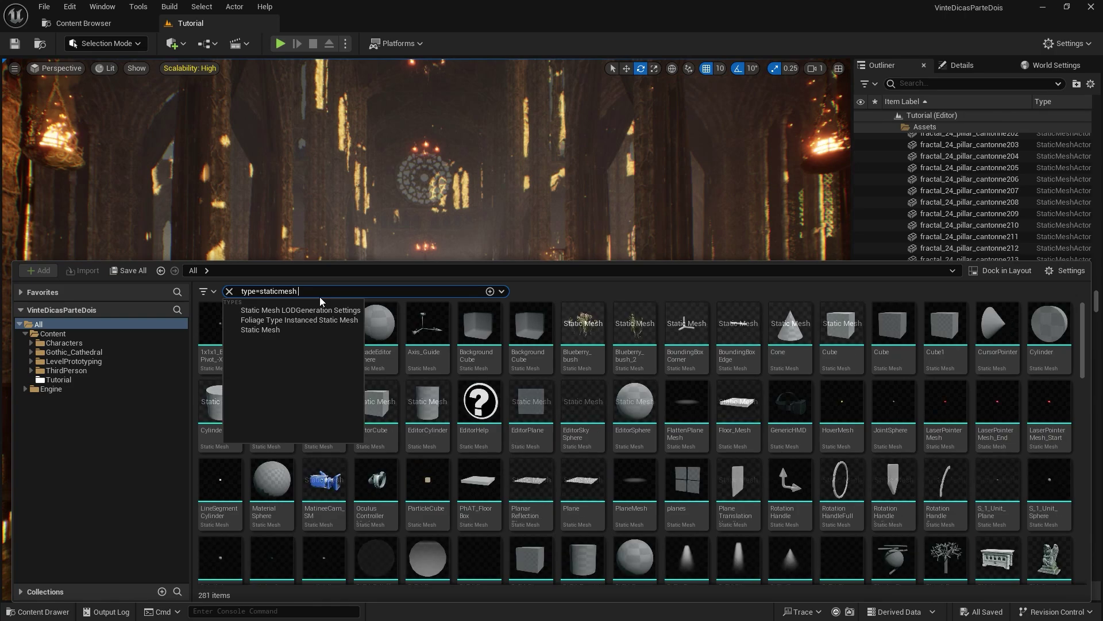
type("vertices")
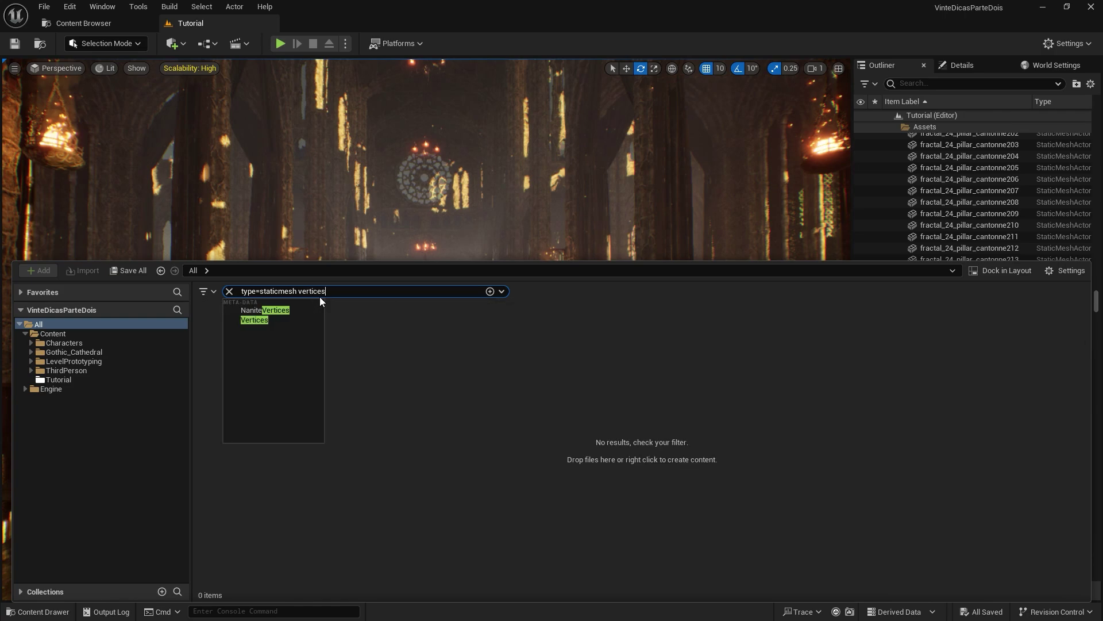
type("<100")
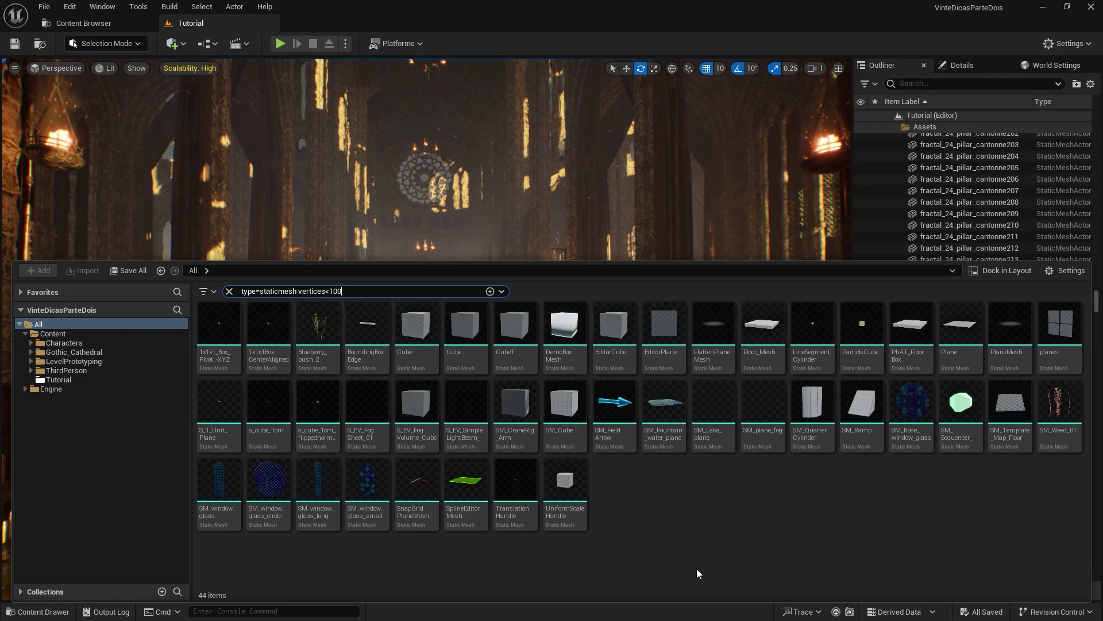
Step: Raise the vertex limit in the search to 1000 and choose to save the query as a custom filter
type("0")
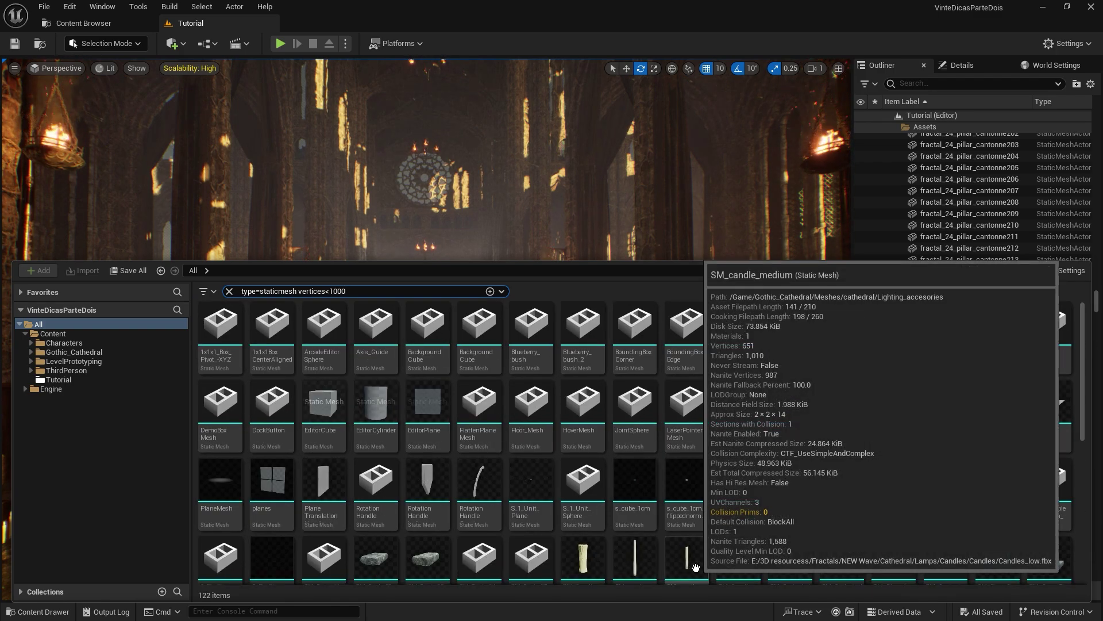
left_click(490, 291)
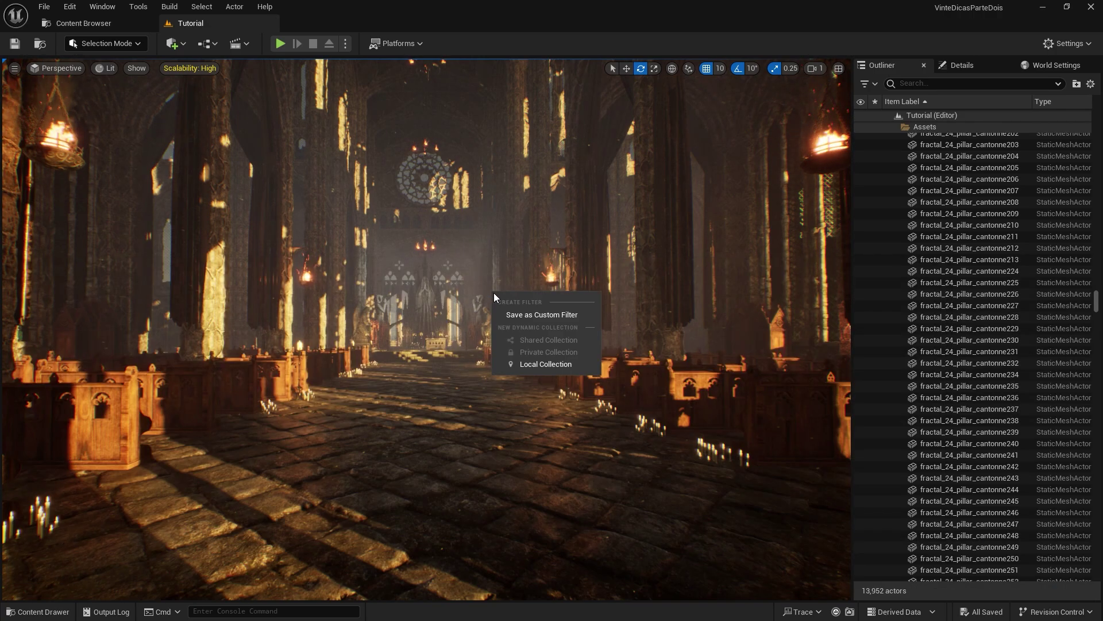
left_click(563, 318)
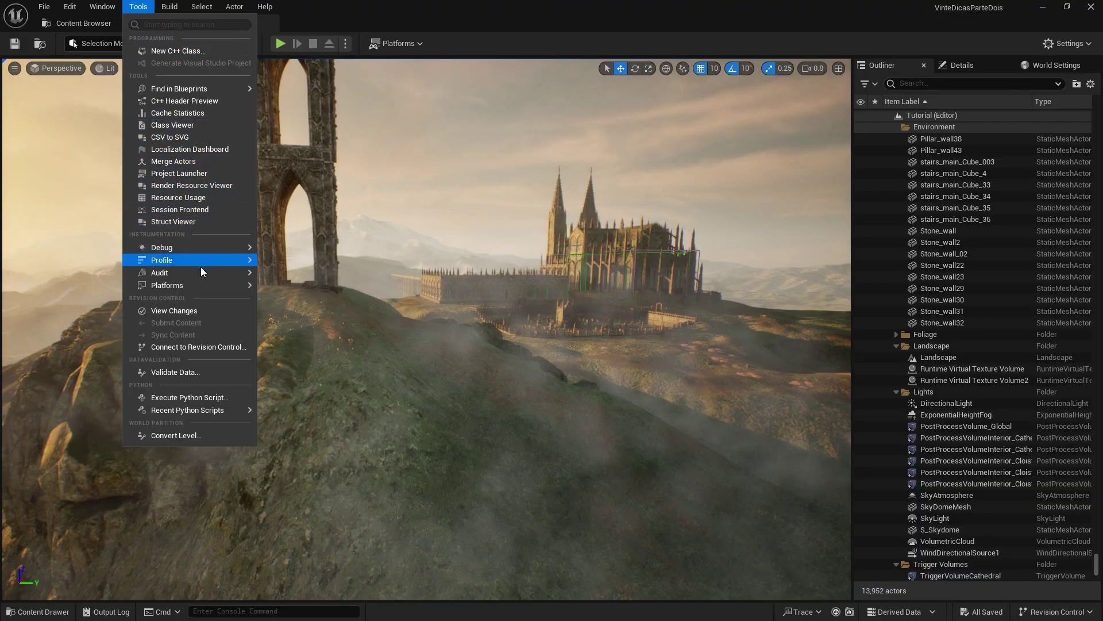
Step: Open the level's audit Statistics and sort the primitive stats by triangle count in descending order
mouse_move(205, 270)
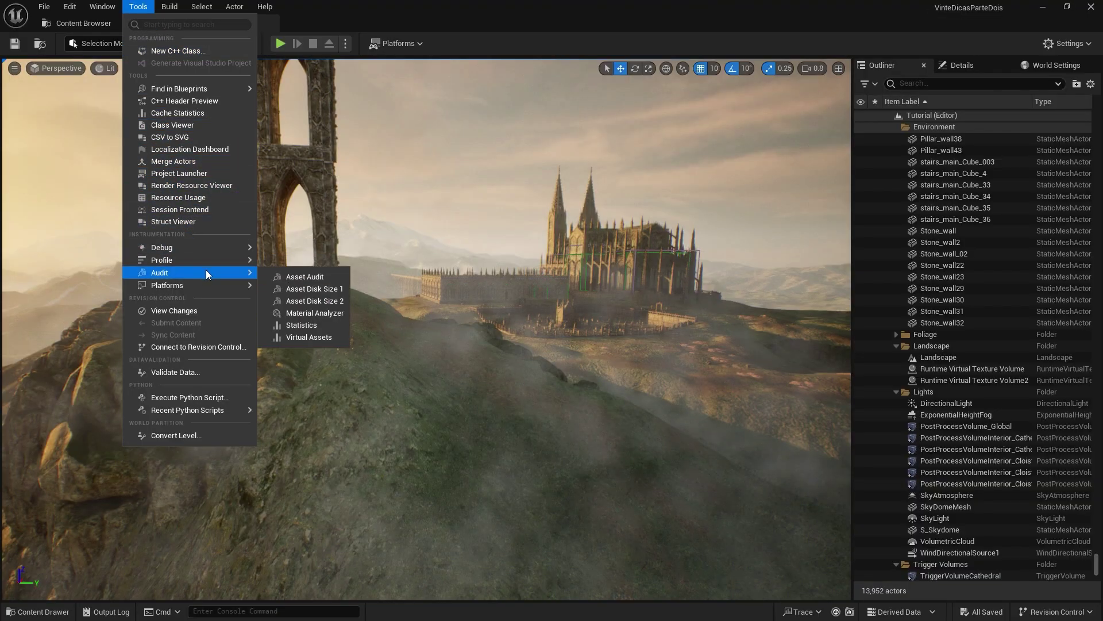
left_click(326, 324)
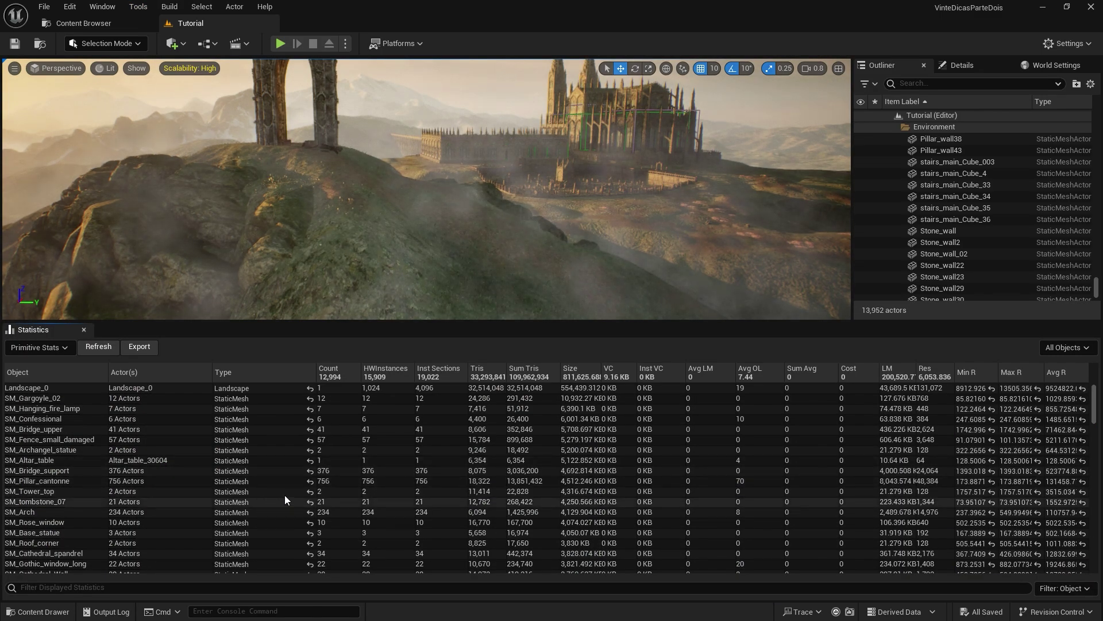
left_click(488, 369)
left_click(493, 370)
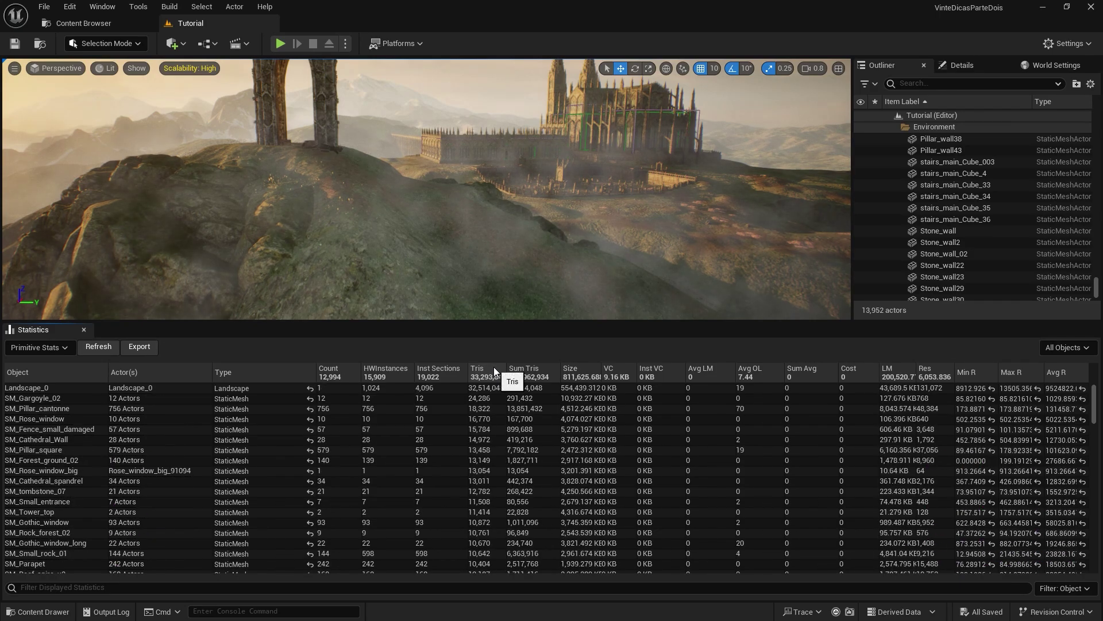
Step: Sort the primitive stats by size in descending order and open the choice of statistics types
left_click(585, 368)
left_click(586, 369)
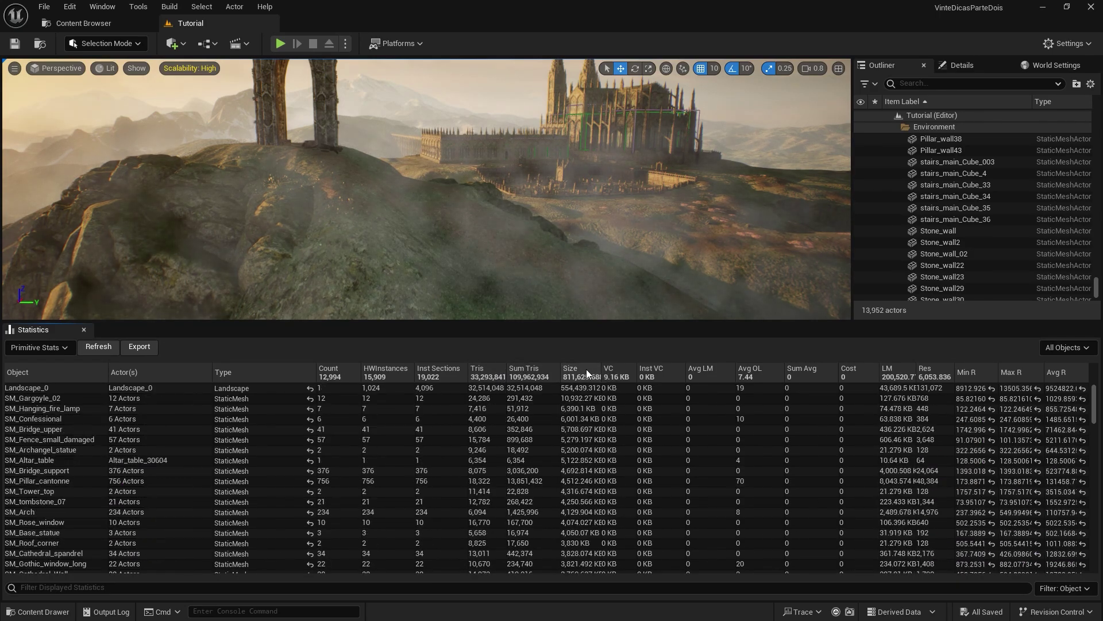
left_click(65, 347)
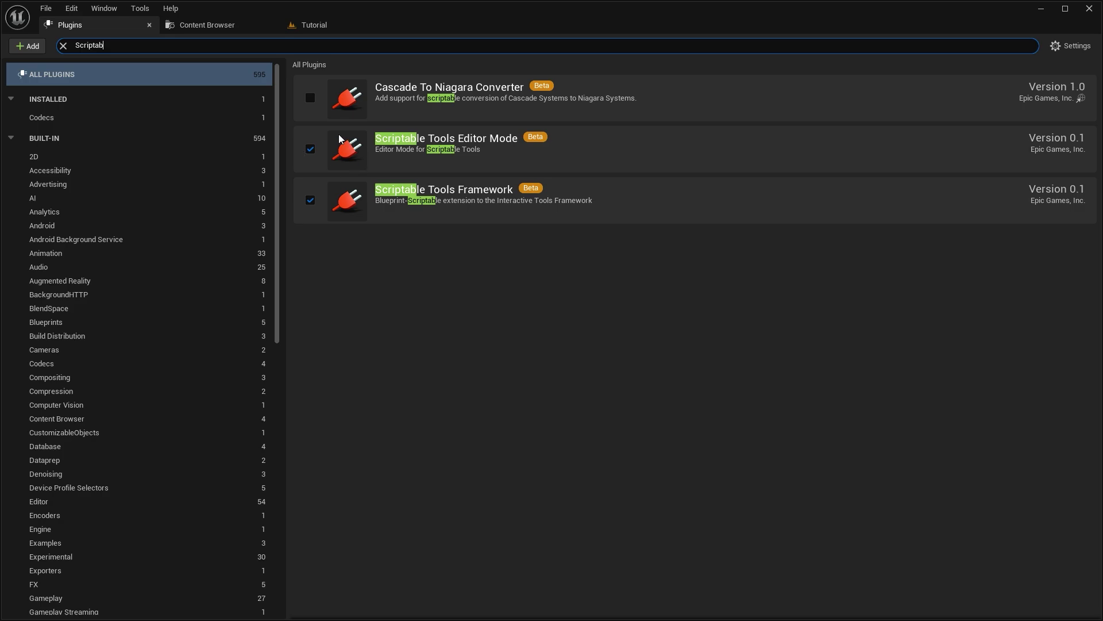
Step: Return to the Tutorial level and switch the editor to Scriptable Tools mode
left_click(313, 25)
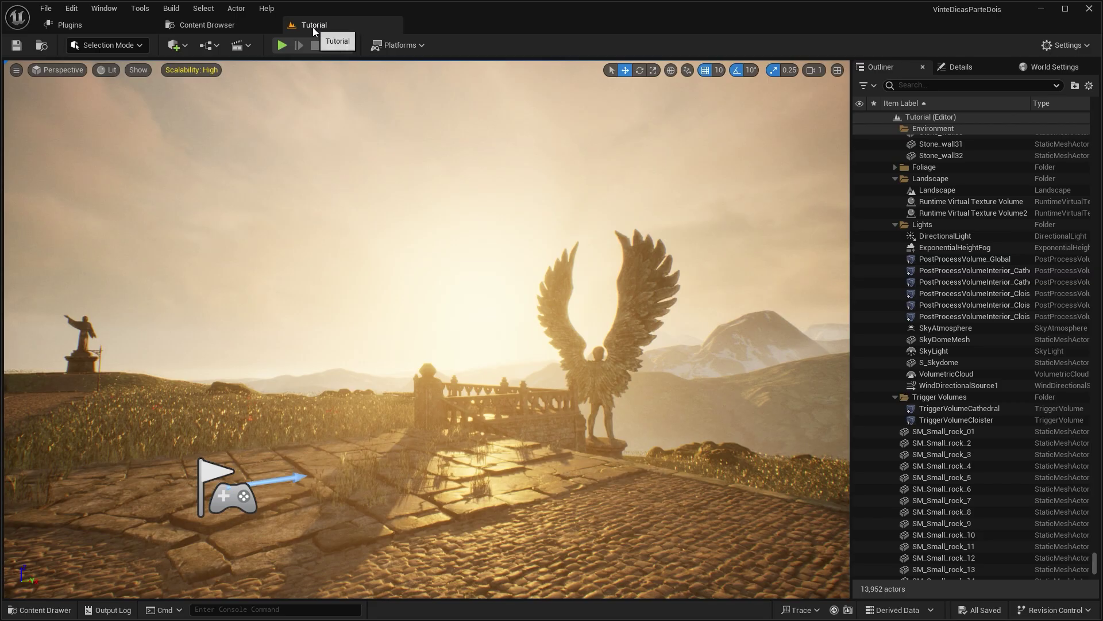
left_click(138, 46)
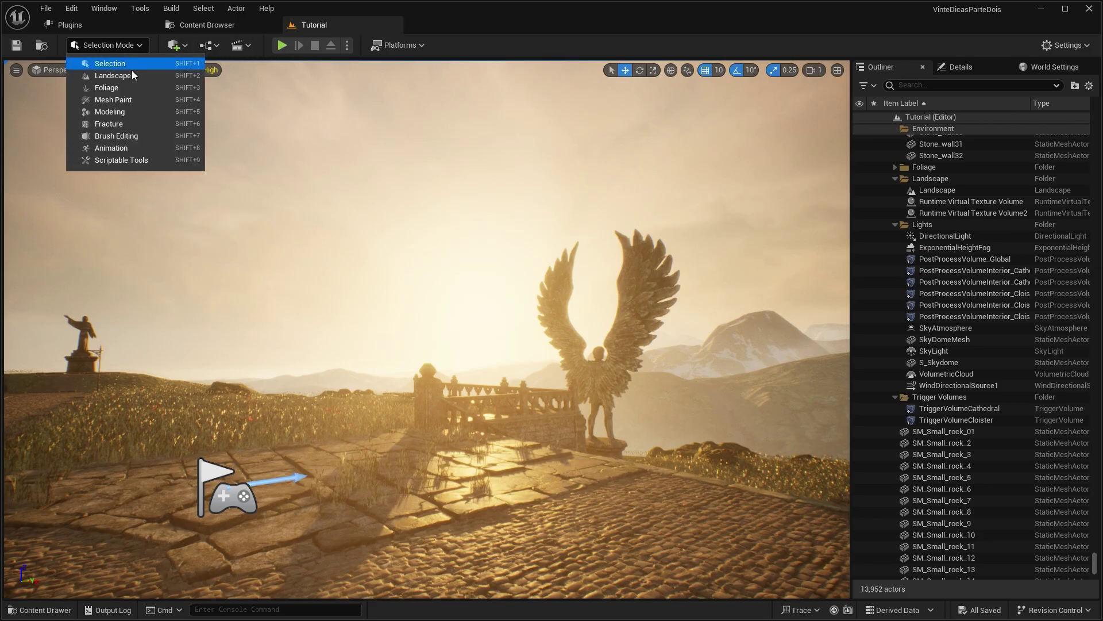
left_click(161, 161)
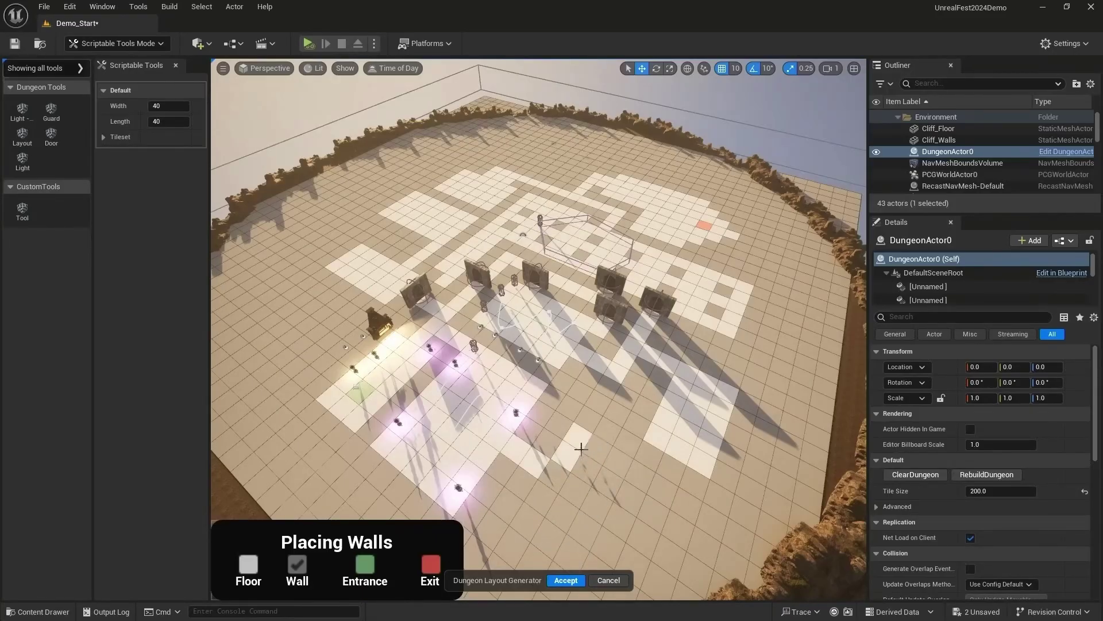
Step: Draw wall areas on the dungeon grid with the Dungeon Layout Generator, undoing the trial strokes before drawing again
mouse_move(718, 483)
left_mouse_down()
mouse_move(690, 437)
mouse_move(684, 391)
mouse_move(707, 425)
left_mouse_up()
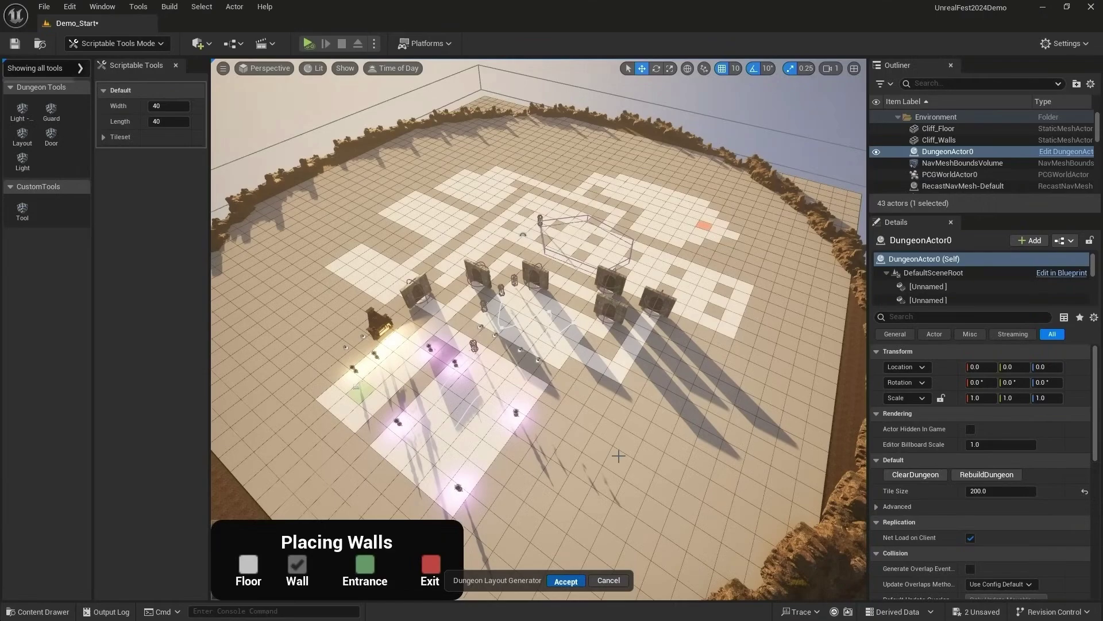
key("ctrl+z")
mouse_move(581, 448)
left_mouse_down()
mouse_move(518, 451)
mouse_move(690, 442)
mouse_move(678, 391)
mouse_move(705, 444)
left_mouse_up()
key("ctrl+z")
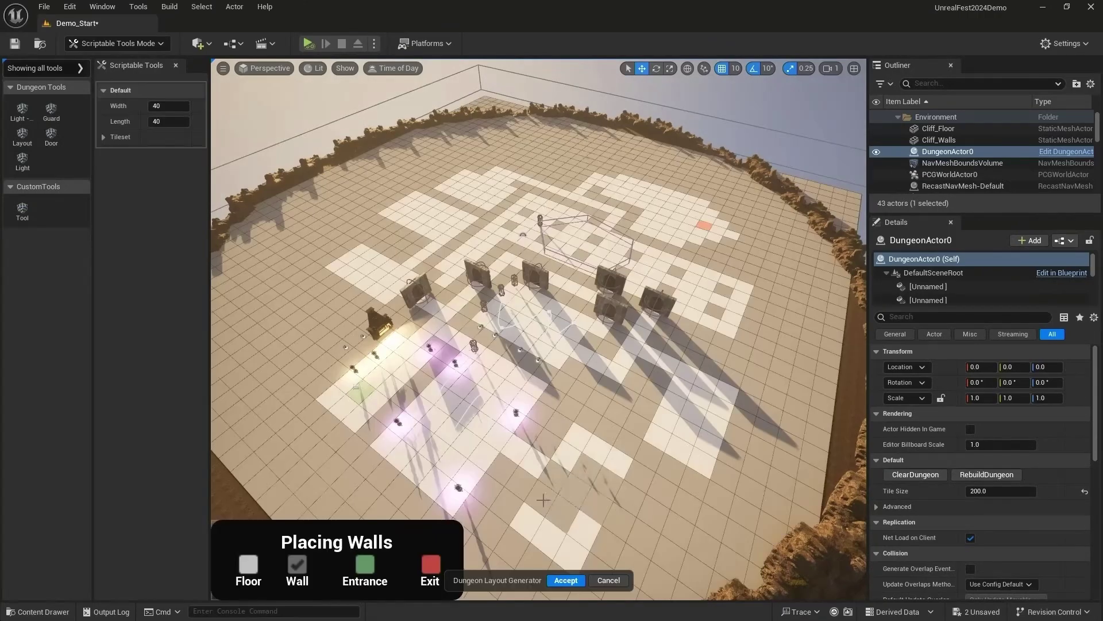
mouse_move(581, 449)
left_mouse_down()
mouse_move(517, 451)
mouse_move(690, 449)
mouse_move(681, 388)
left_mouse_up()
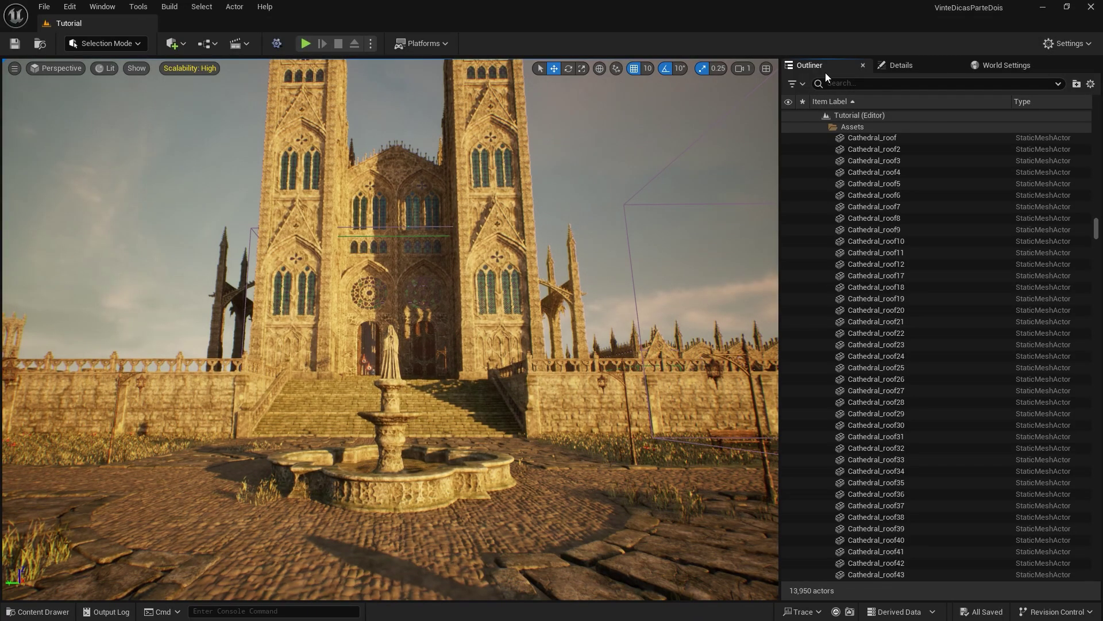
Step: Dock the Outliner, Details and World Settings to the sidebar and try opening the World Settings drawer
mouse_move(825, 73)
left_mouse_down()
mouse_move(884, 334)
mouse_move(878, 534)
mouse_move(552, 244)
mouse_move(355, 493)
mouse_move(34, 253)
mouse_move(173, 230)
mouse_move(370, 111)
mouse_move(815, 73)
left_mouse_up()
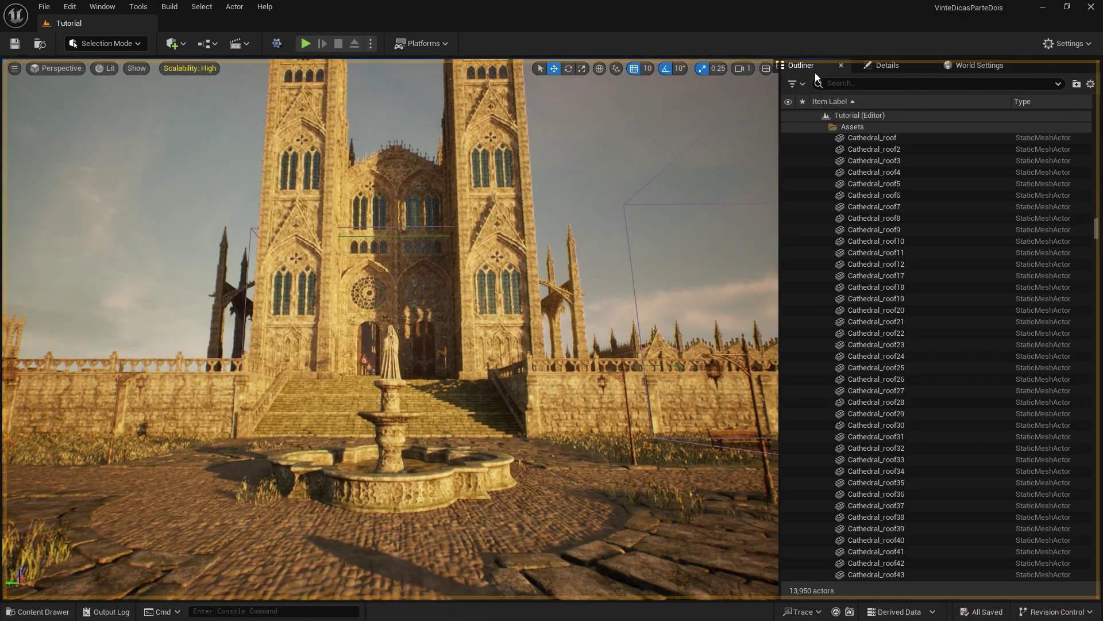
right_click(826, 67)
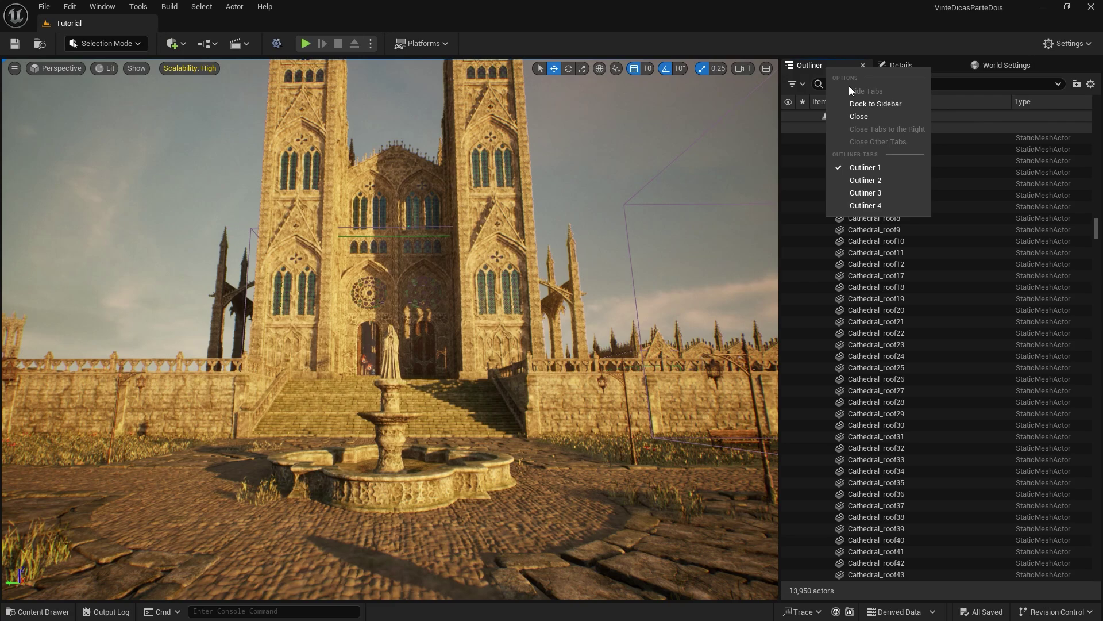
left_click(863, 103)
right_click(831, 62)
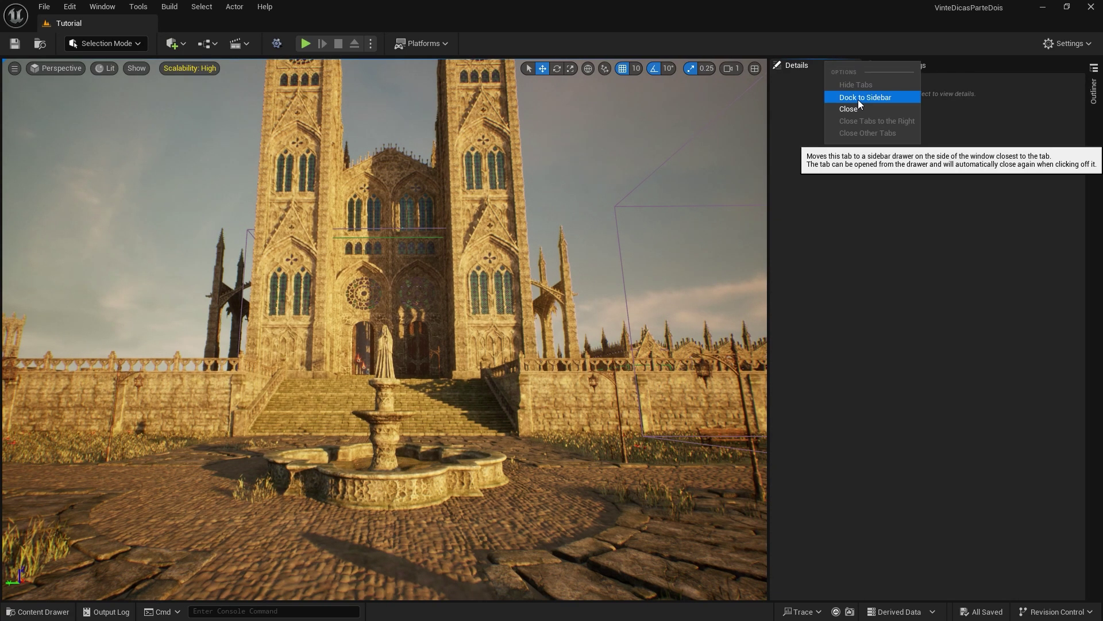
left_click(857, 98)
right_click(811, 65)
left_click(841, 102)
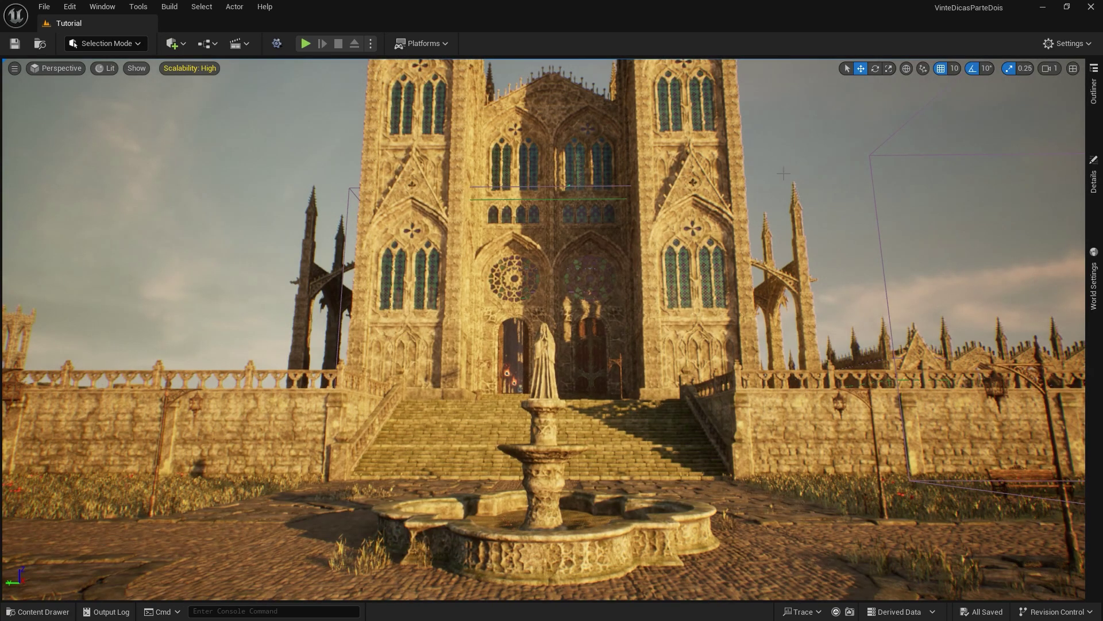
mouse_move(1098, 176)
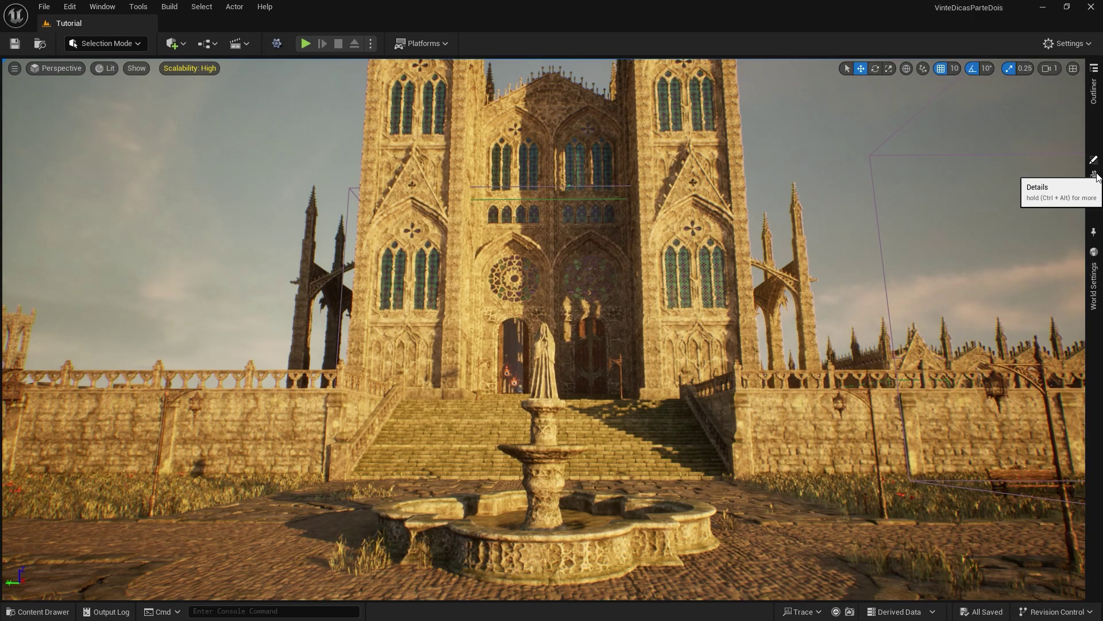
left_click(1095, 282)
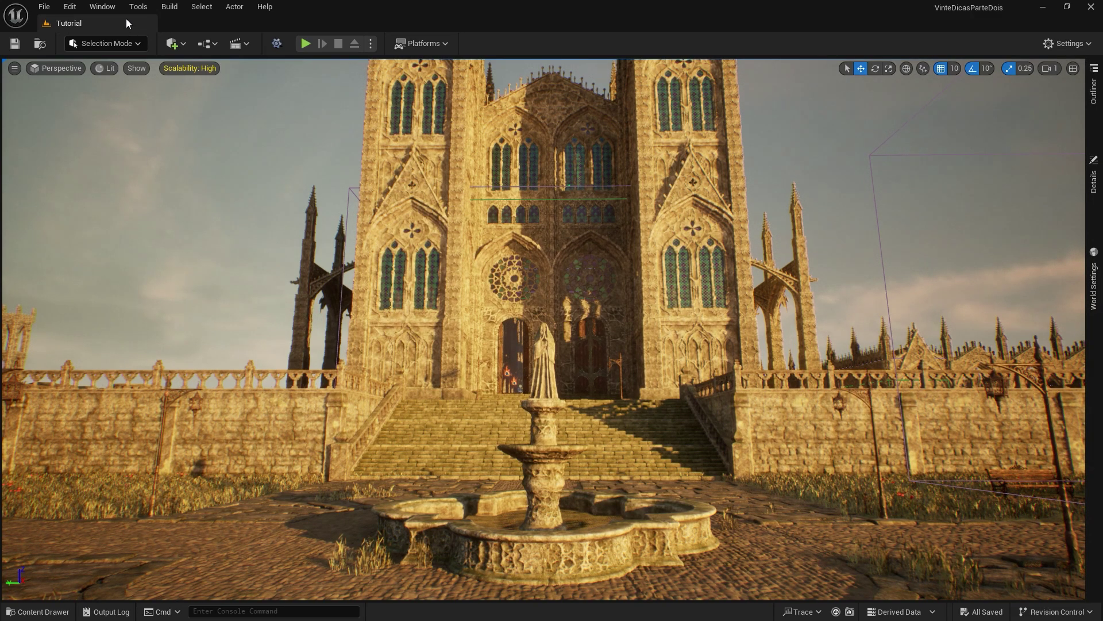
Step: Load the saved Browser Layout and switch to the saved Overview Layout
left_click(104, 7)
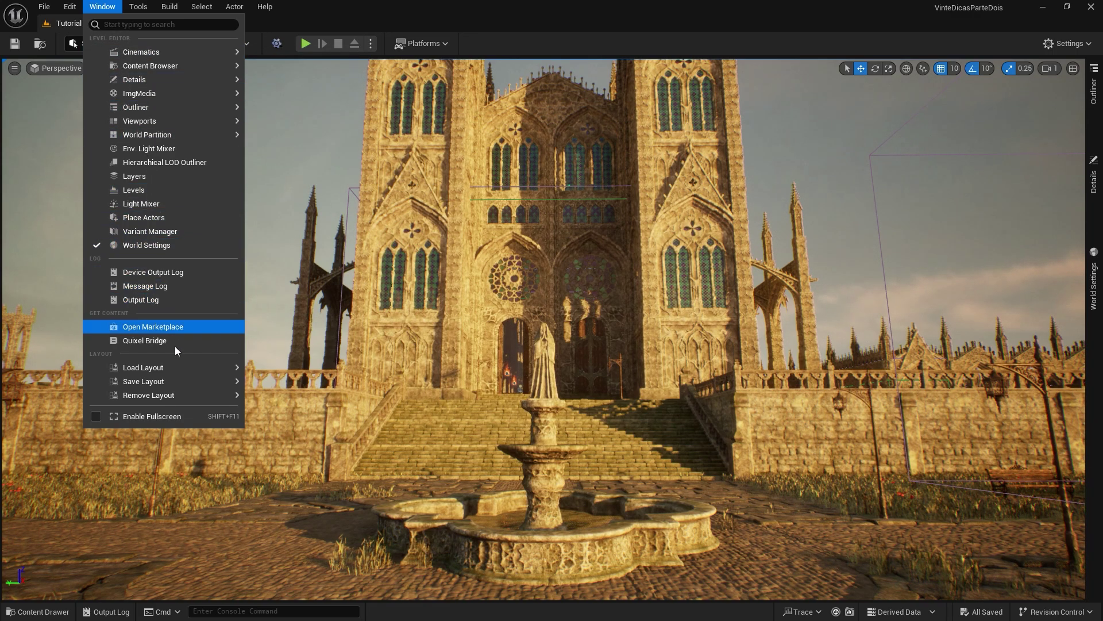
mouse_move(191, 367)
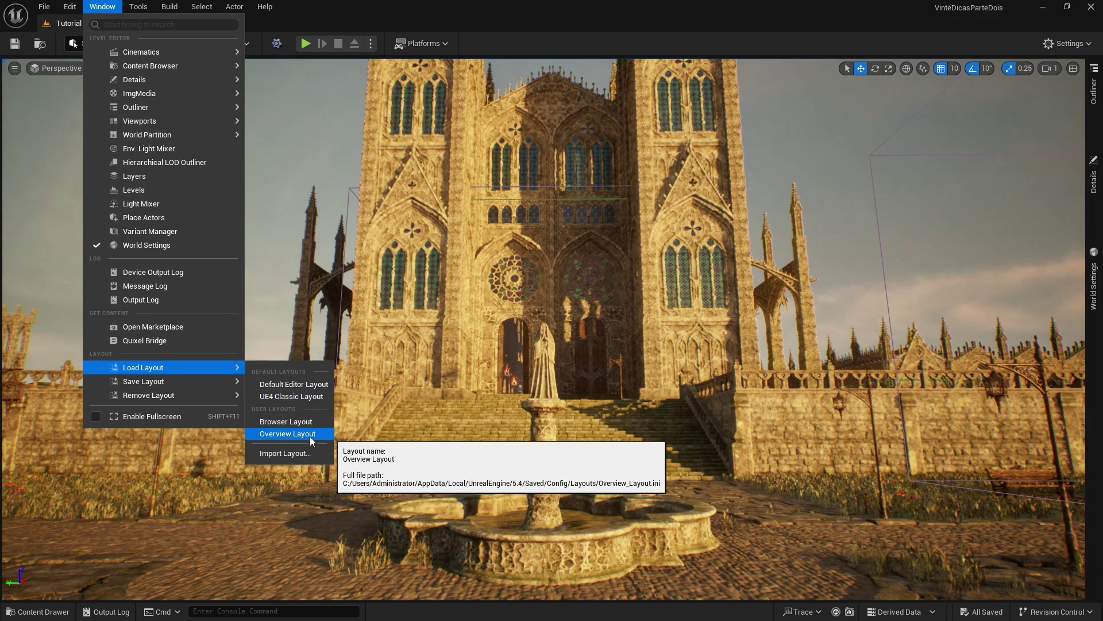
left_click(314, 422)
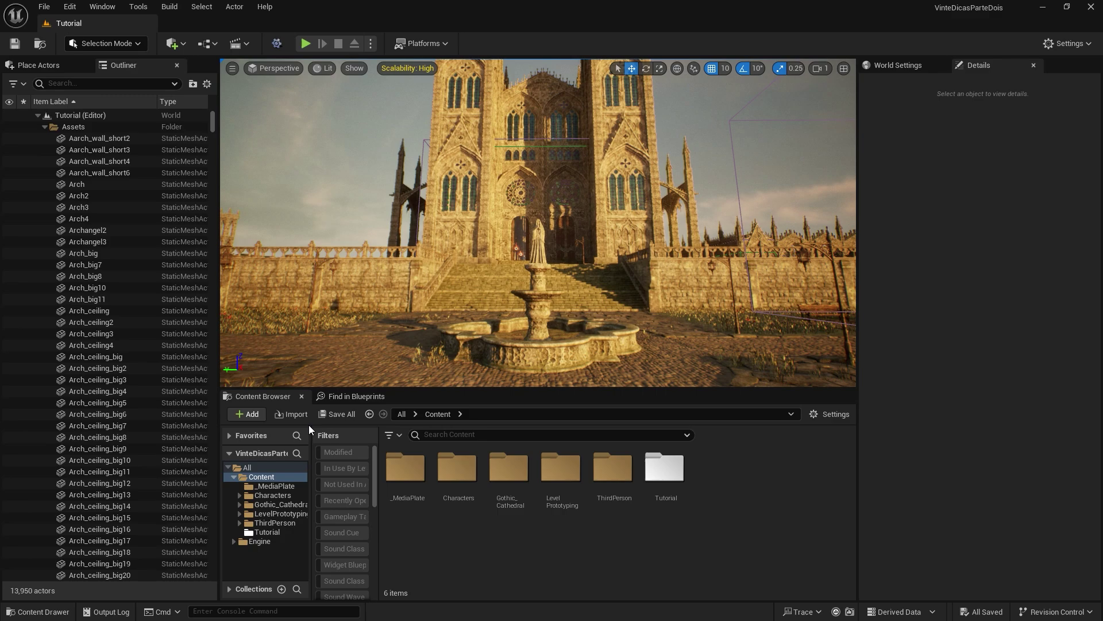
left_click(103, 7)
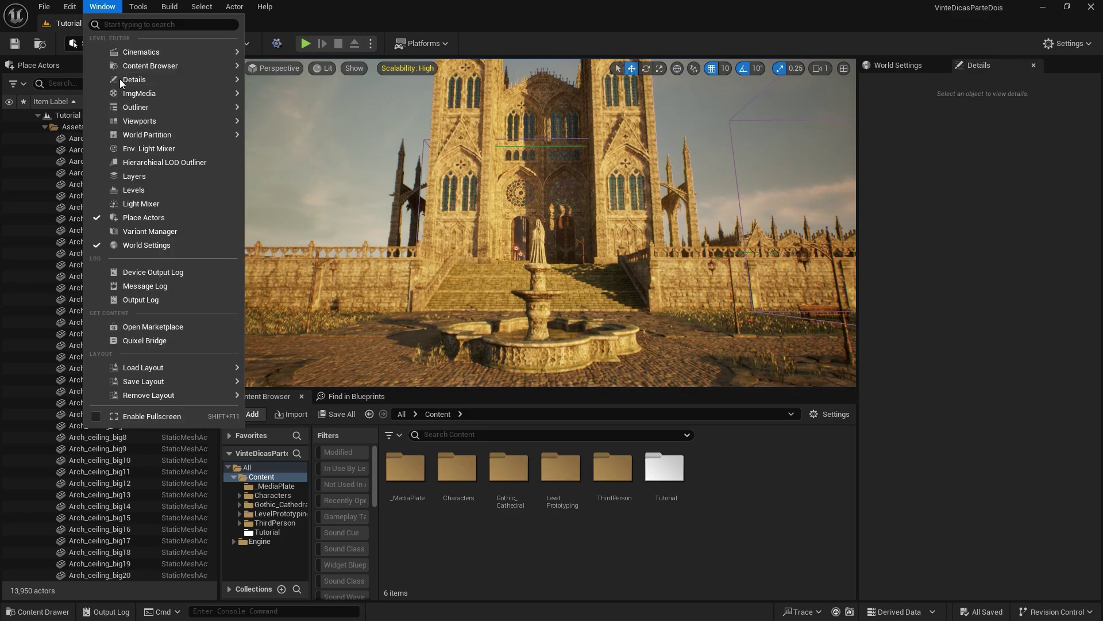
left_click(278, 435)
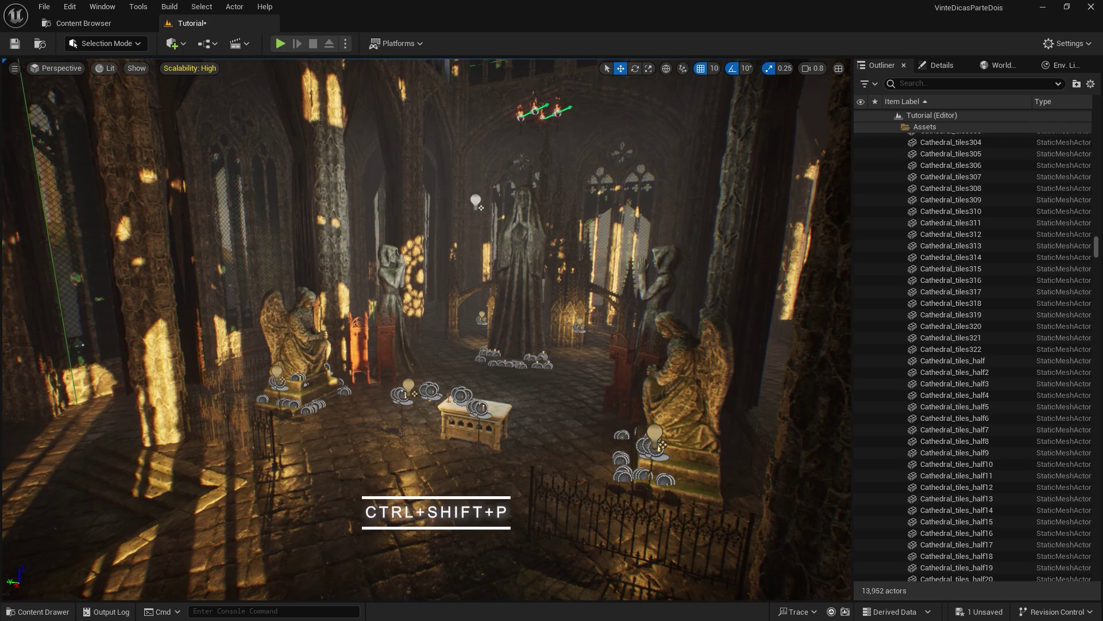
Step: Pilot PointLight15 in the cathedral and fly it past the praying statue to reposition the light
left_click(408, 385)
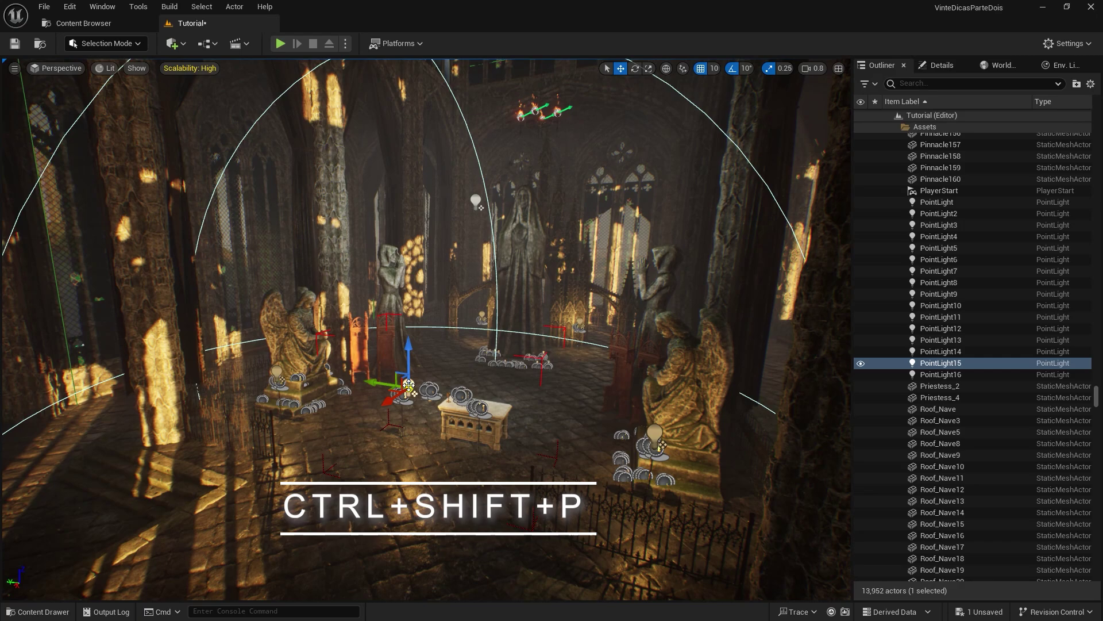
key("ctrl+shift+p")
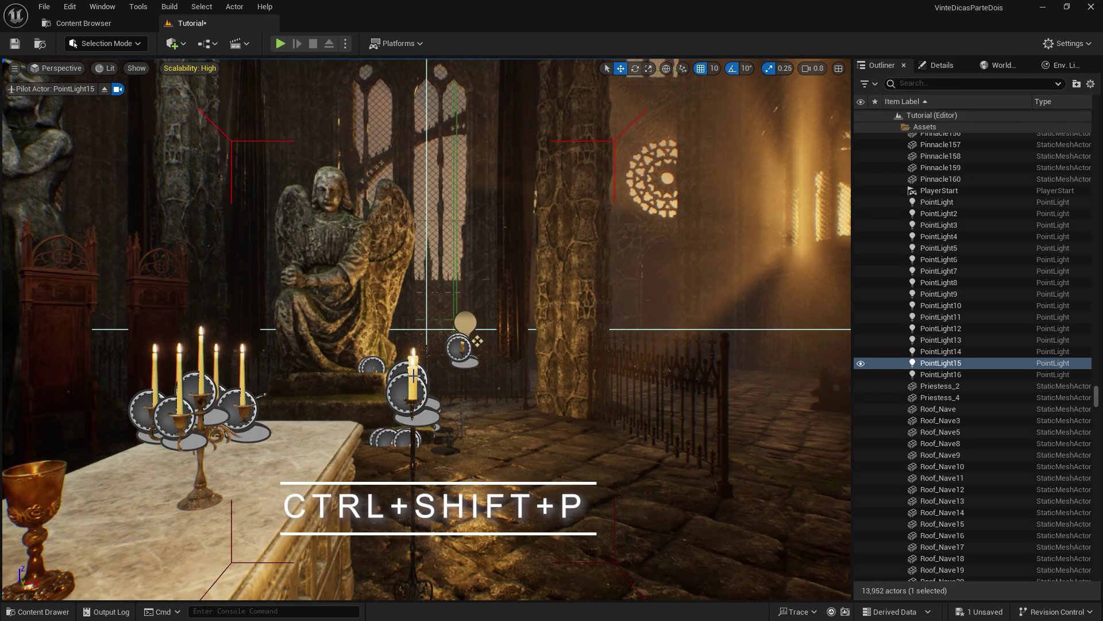
right_click_drag(517, 345, 23, 345)
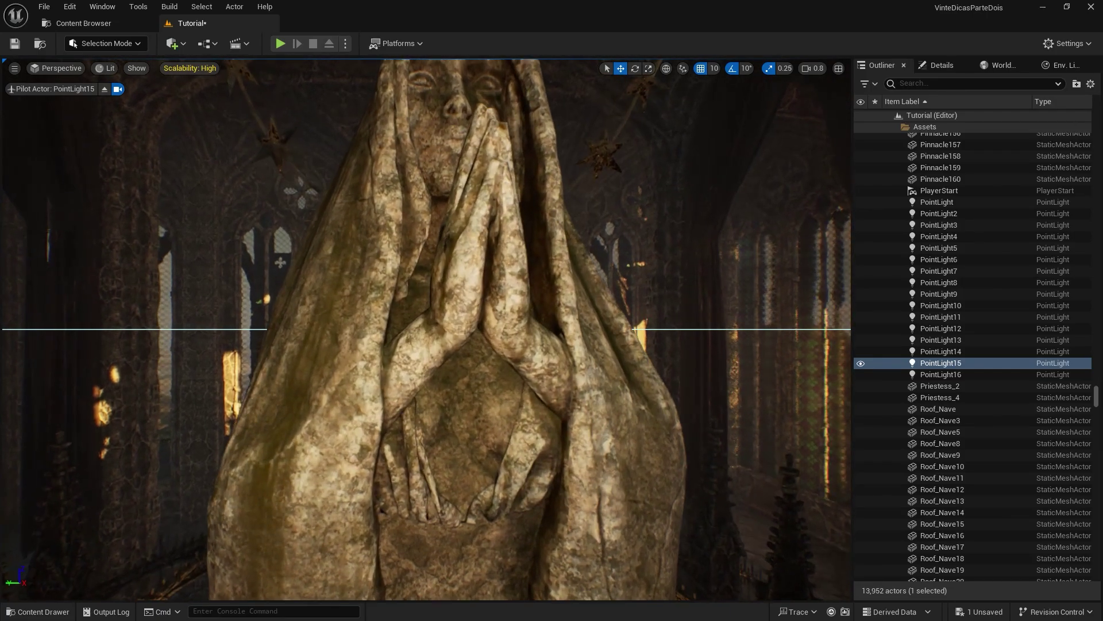
key("a")
right_click_drag(426, 329, 657, 329)
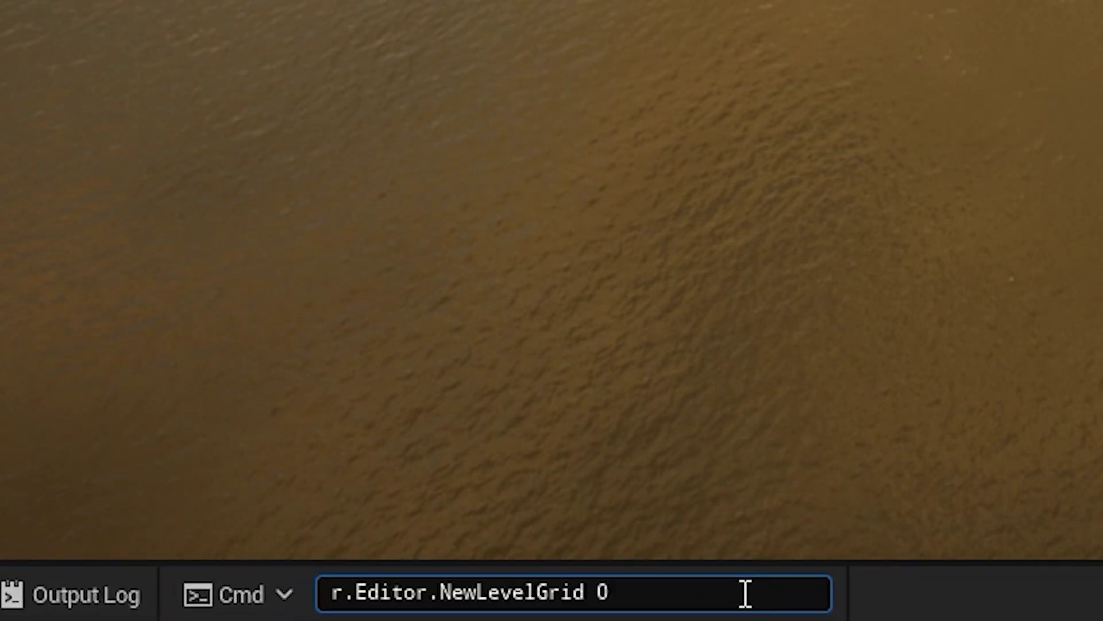
Step: Run the console command r.Editor.NewLevelGrid 1 to change the viewport grid style
key("BackSpace")
type("1")
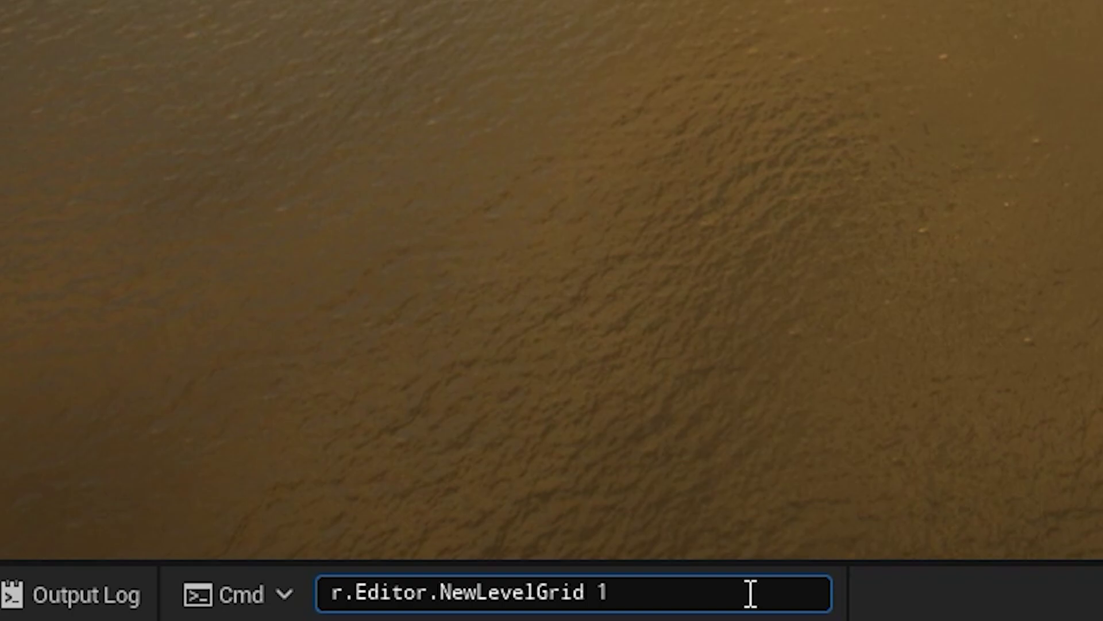
key("Return")
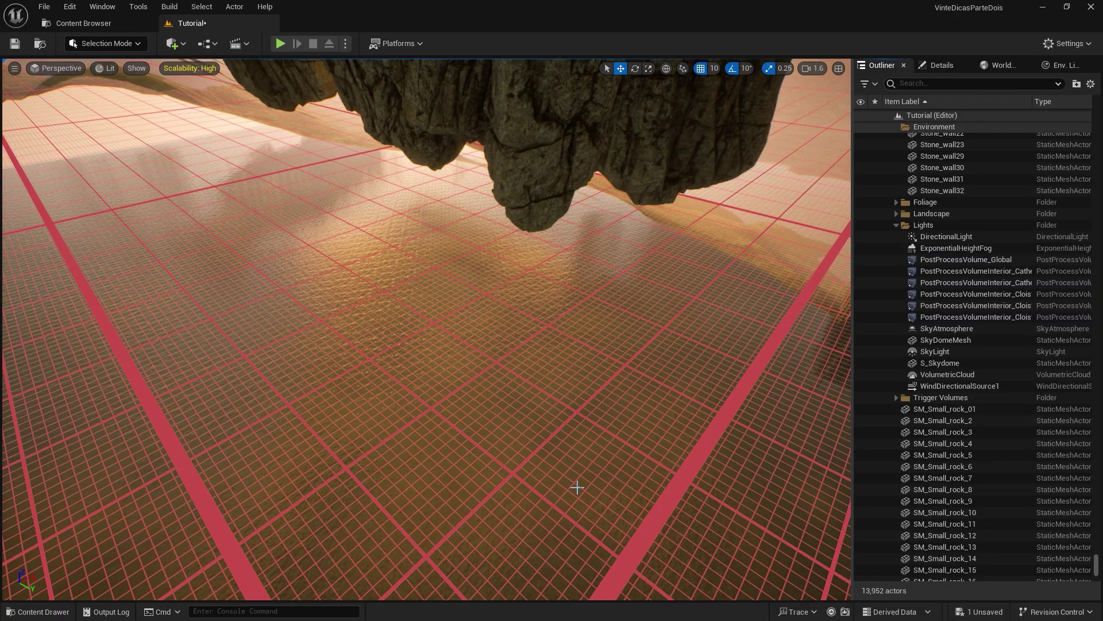
Step: Bring up the Content Drawer and enable the display of engine content
key("ctrl+space")
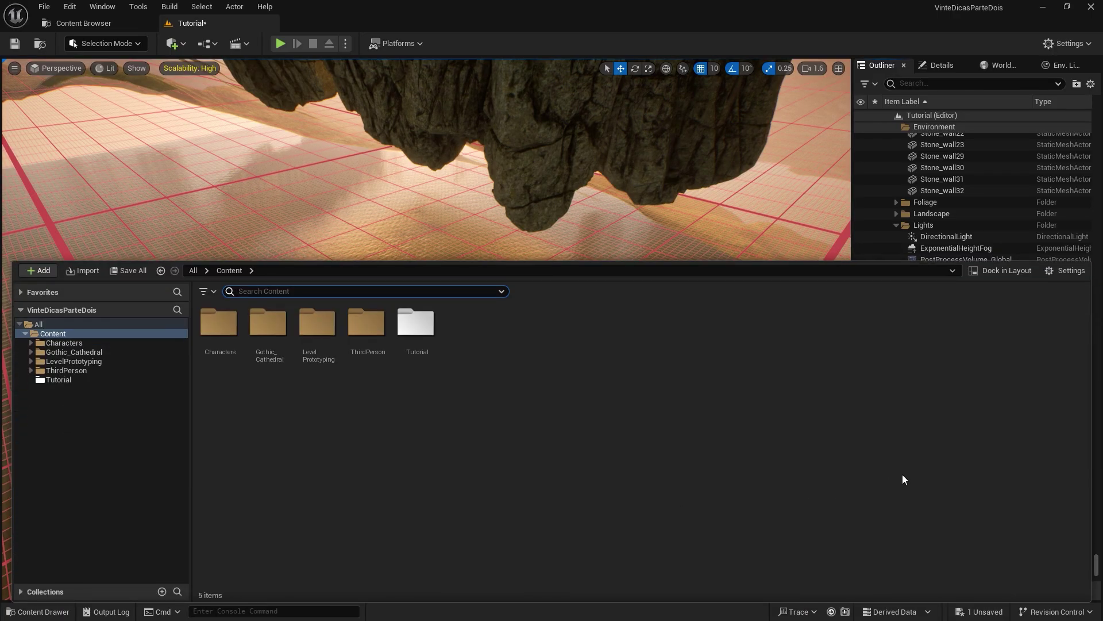
left_click(1053, 275)
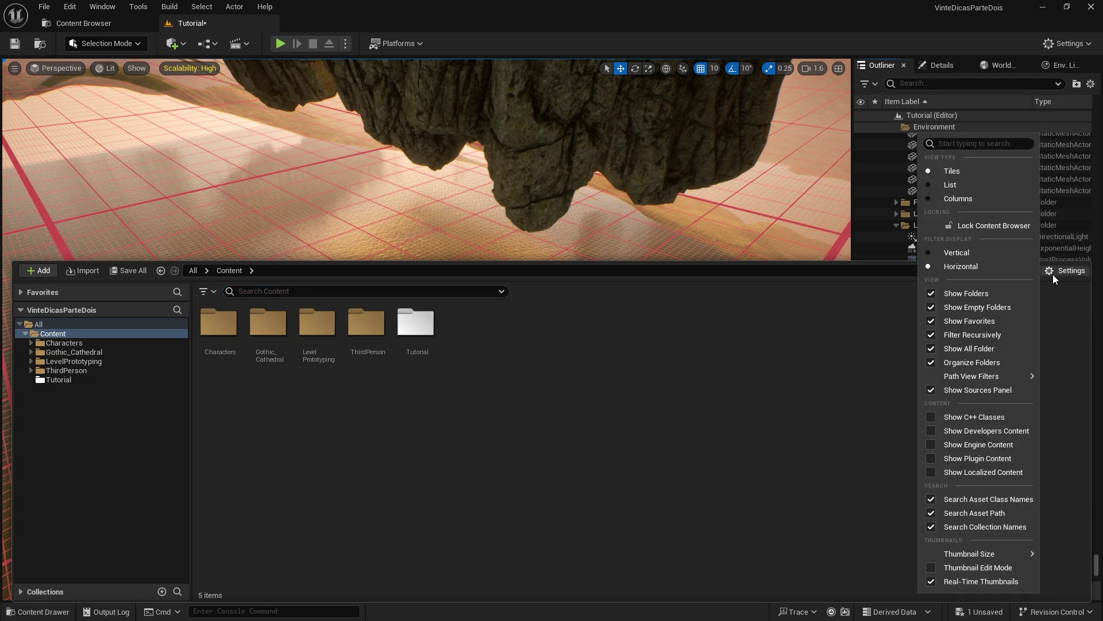
left_click(932, 444)
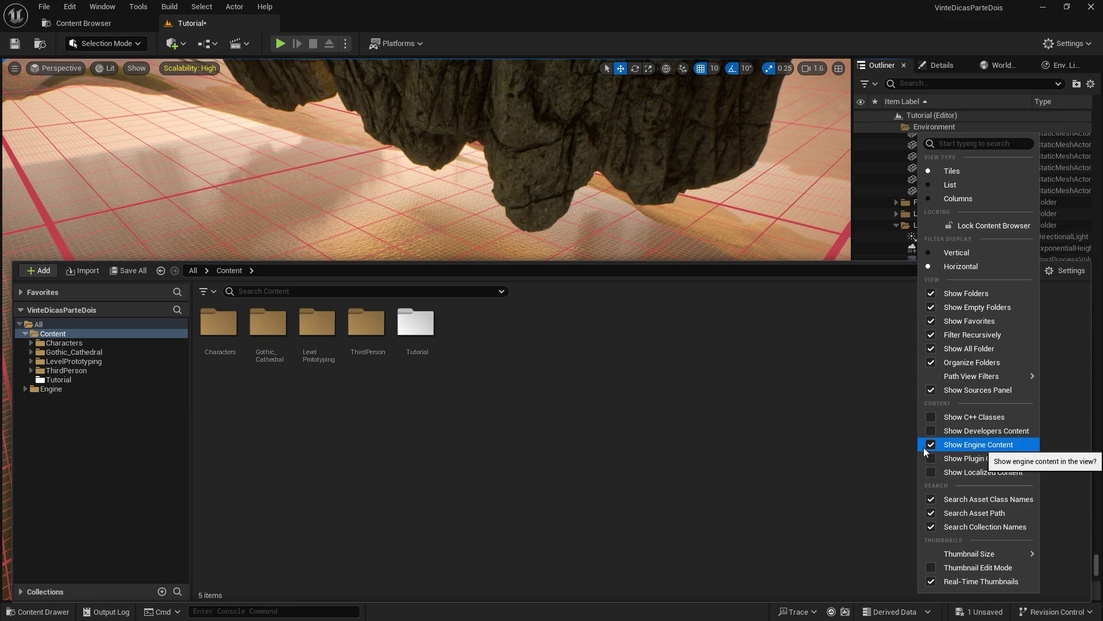
Step: Search the Engine folder for LevelGrid and open the LevelGridMaterial asset
left_click(51, 389)
left_click(303, 291)
type("LEvel")
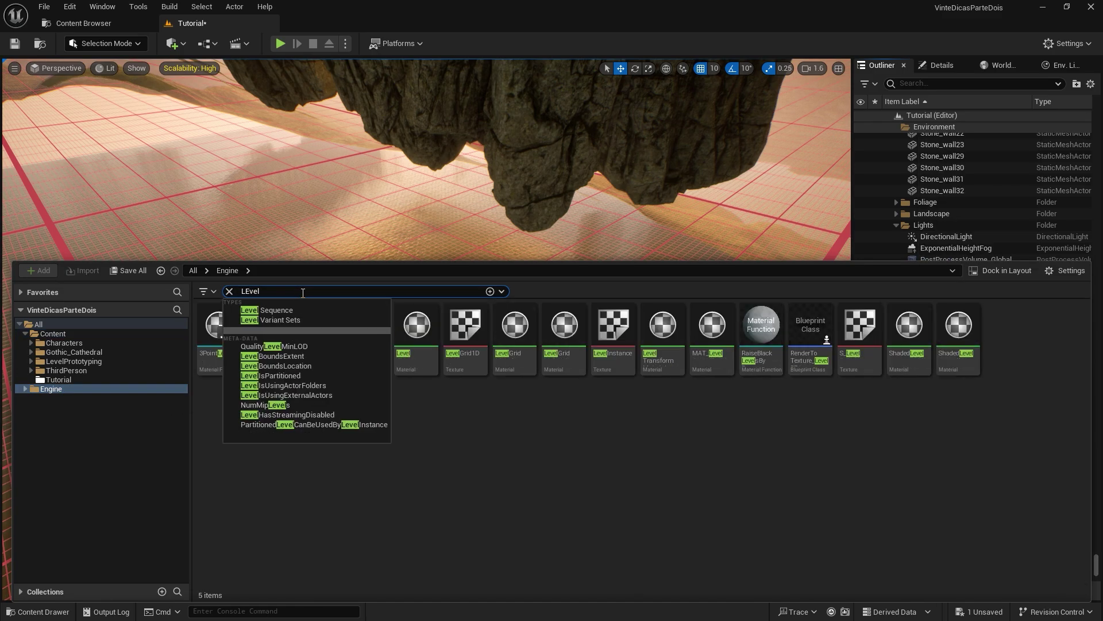
type("Grid")
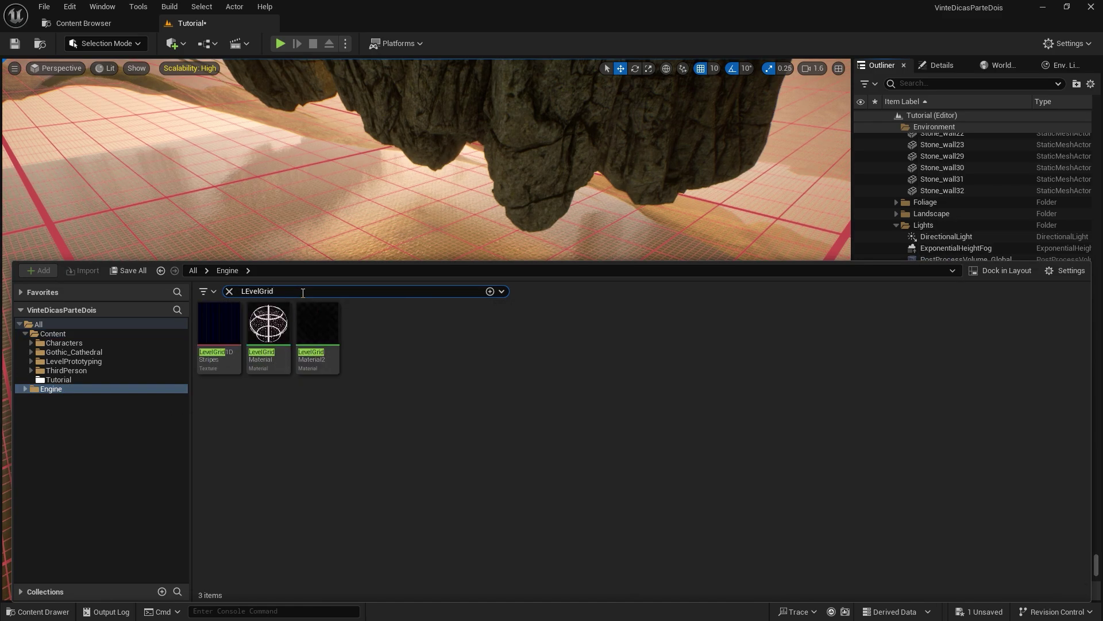
left_click(273, 371)
double_click(273, 369)
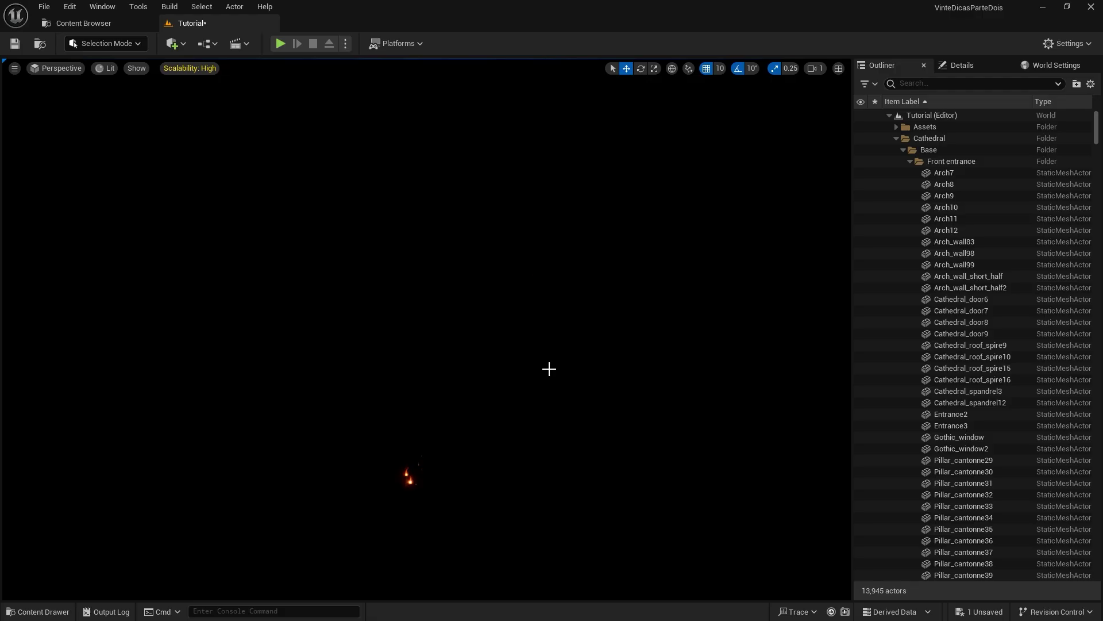
Step: Use the Env. Light Mixer to create a sky light, atmospheric light, sky atmosphere, volumetric cloud and height fog
left_click(101, 7)
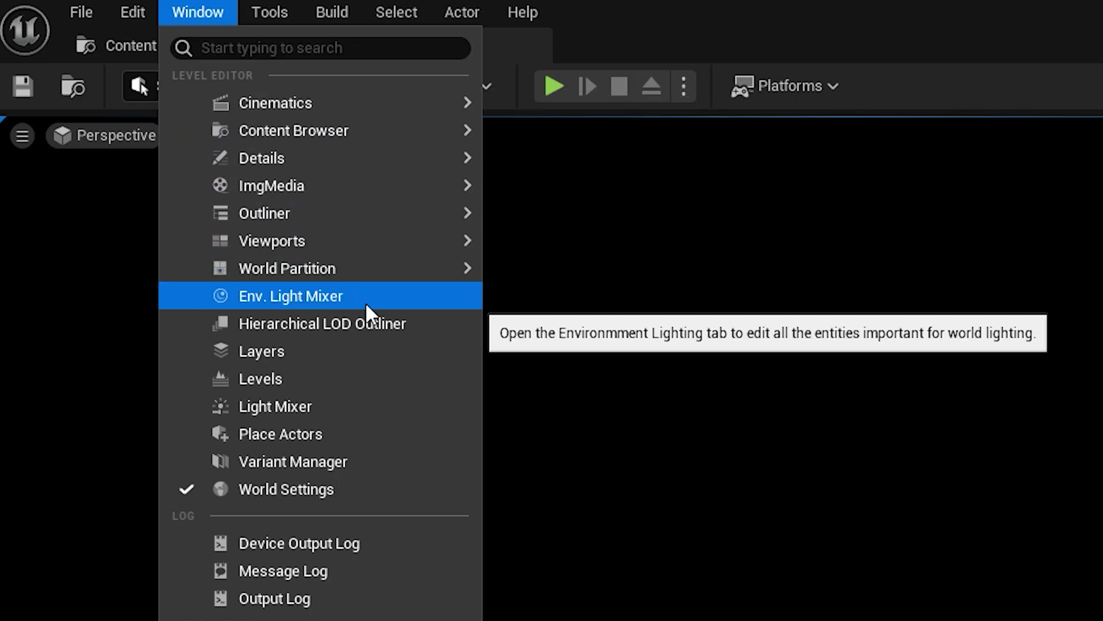
left_click(364, 302)
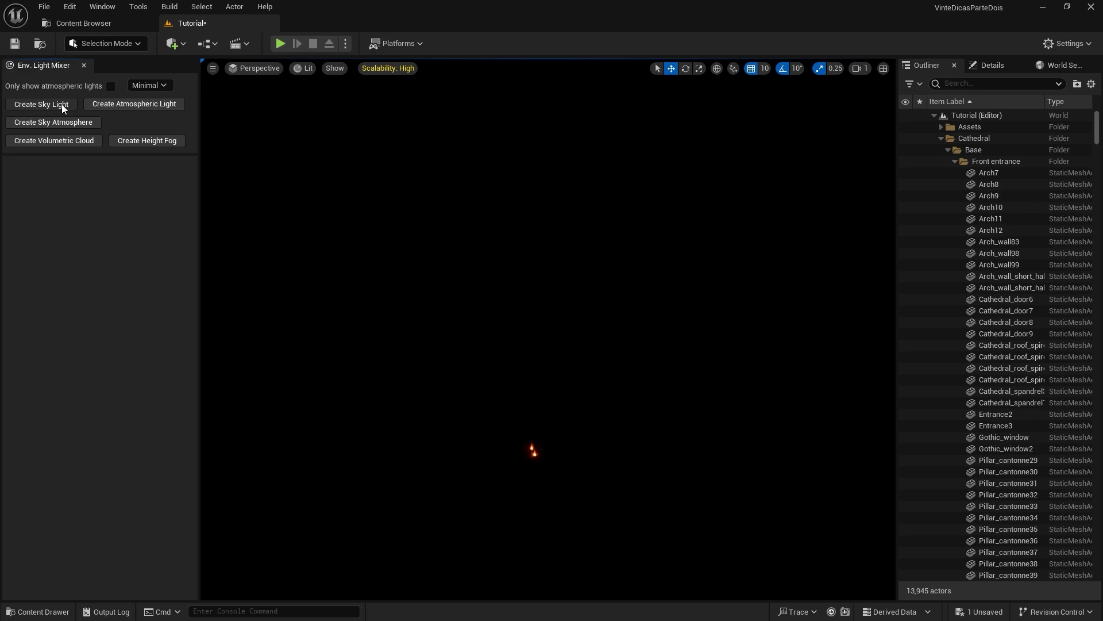
left_click(115, 209)
left_click(61, 105)
left_click(61, 105)
left_click(61, 104)
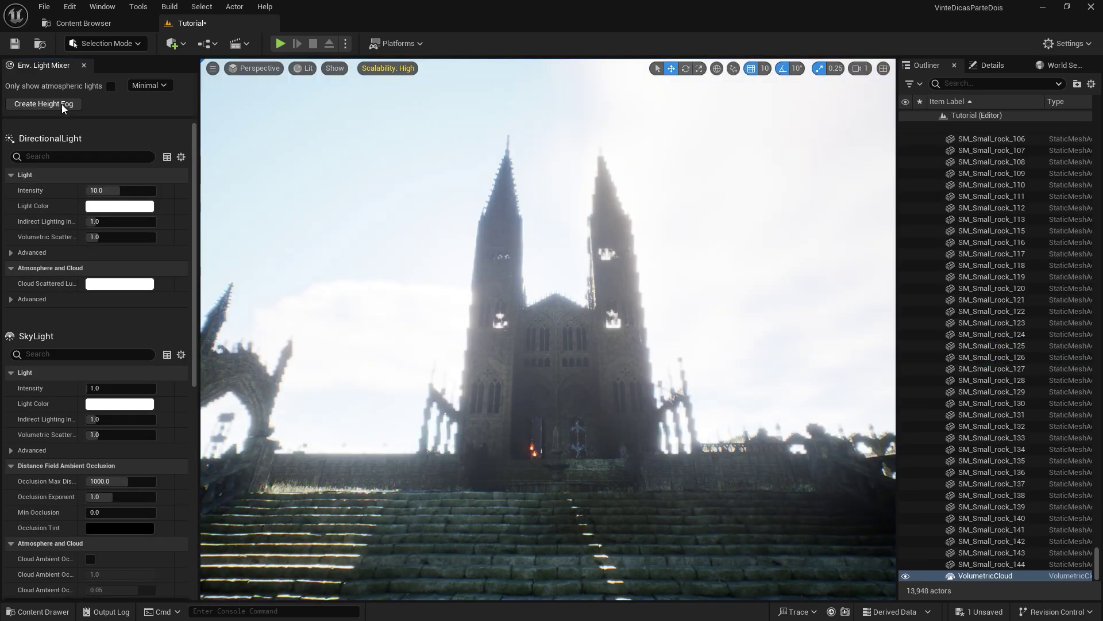
left_click(61, 105)
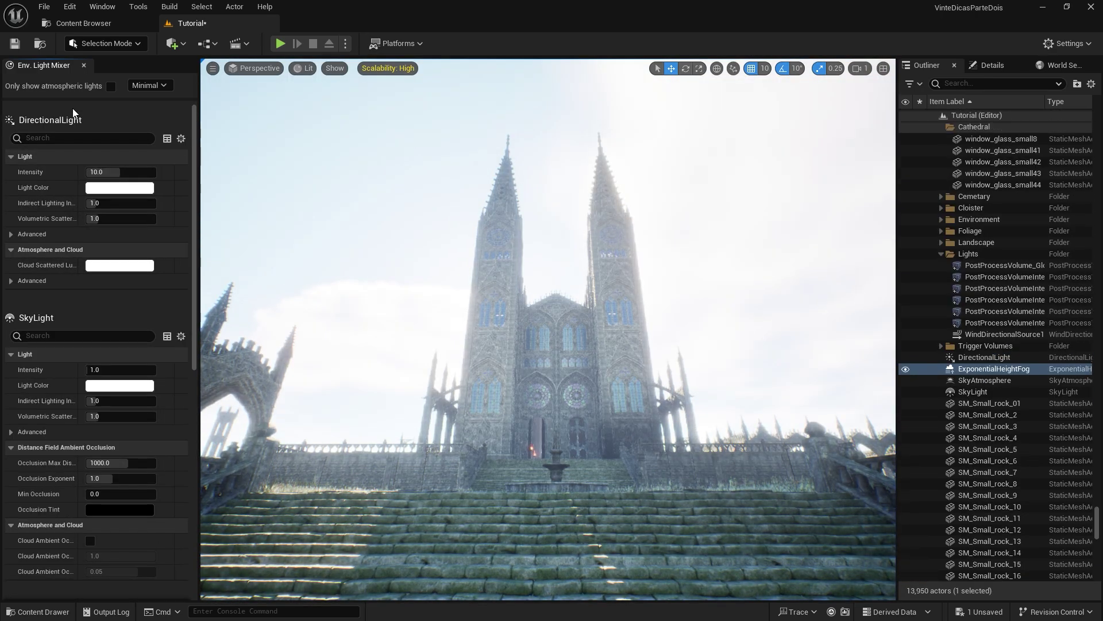
Step: Set the directional light's intensity to 0.72 in the Env. Light Mixer
left_click_drag(115, 172, 88, 173)
left_click(107, 172)
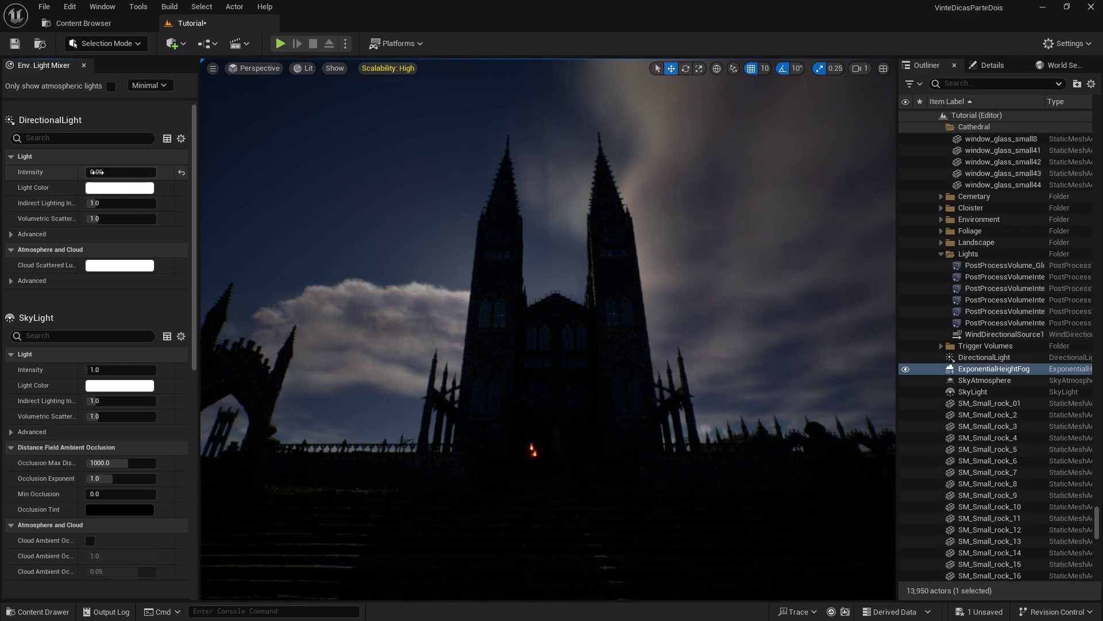
type("0.72")
key("Return")
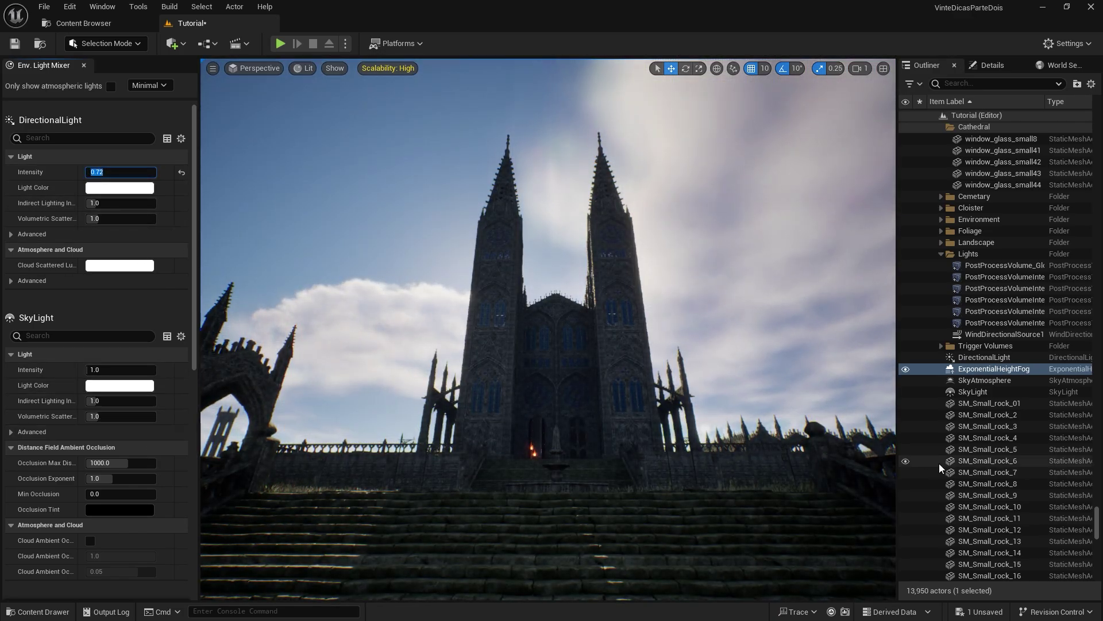
Step: Dock the Env. Light Mixer as a tab alongside Outliner, Details and World Settings
left_click_drag(56, 68, 1043, 72)
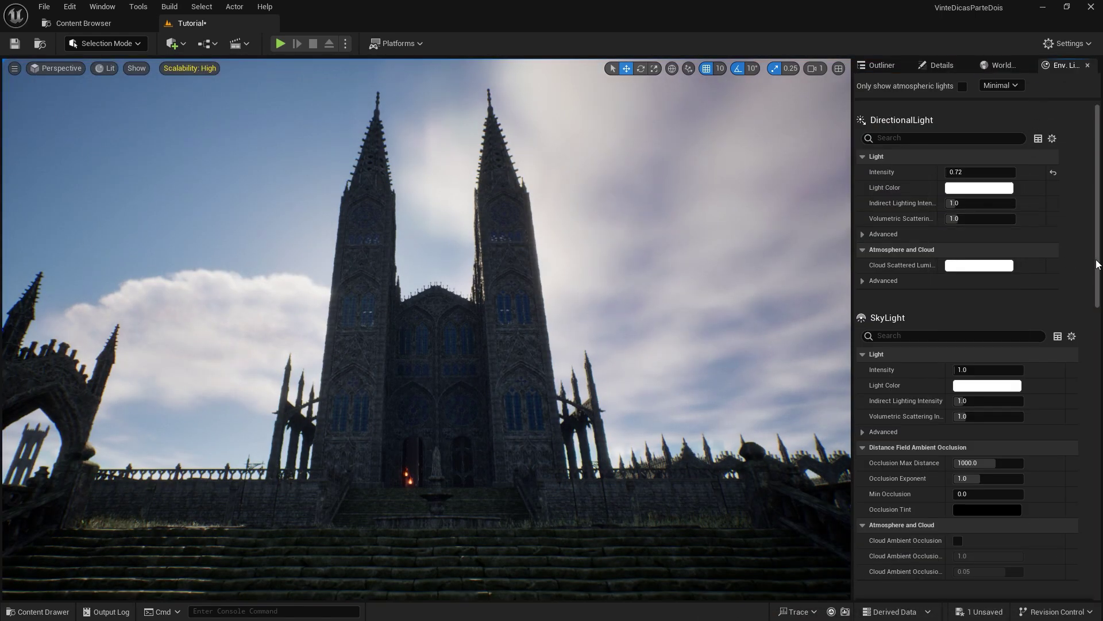
left_click_drag(1099, 253, 1100, 206)
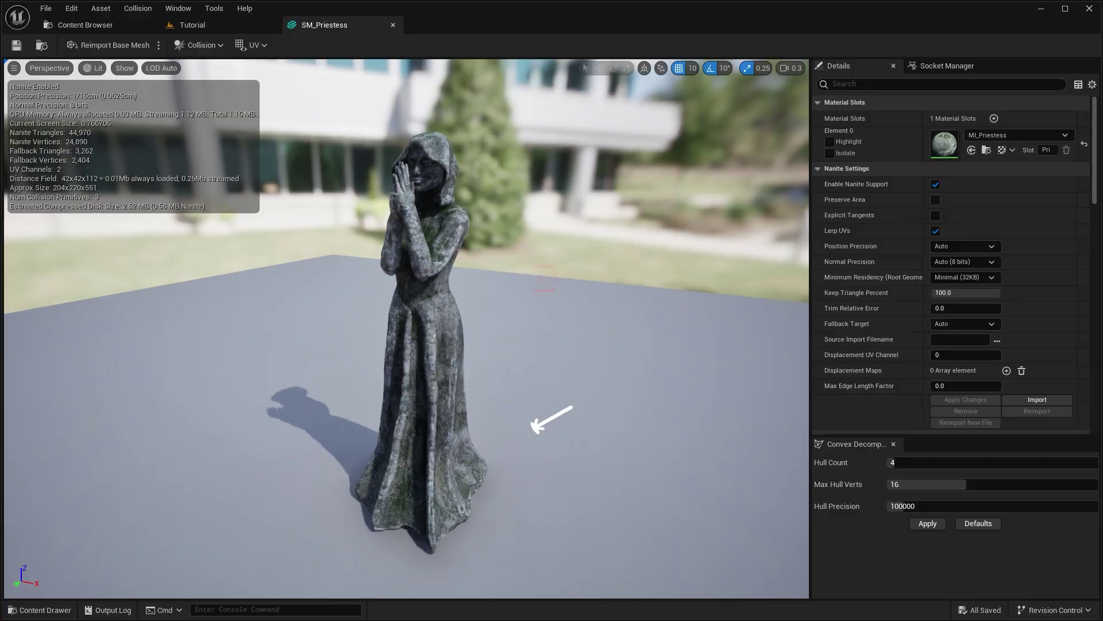
Step: Change the direction of the preview light shining on the SM_Priestess statue in its mesh editor
left_click_drag(575, 402, 335, 535)
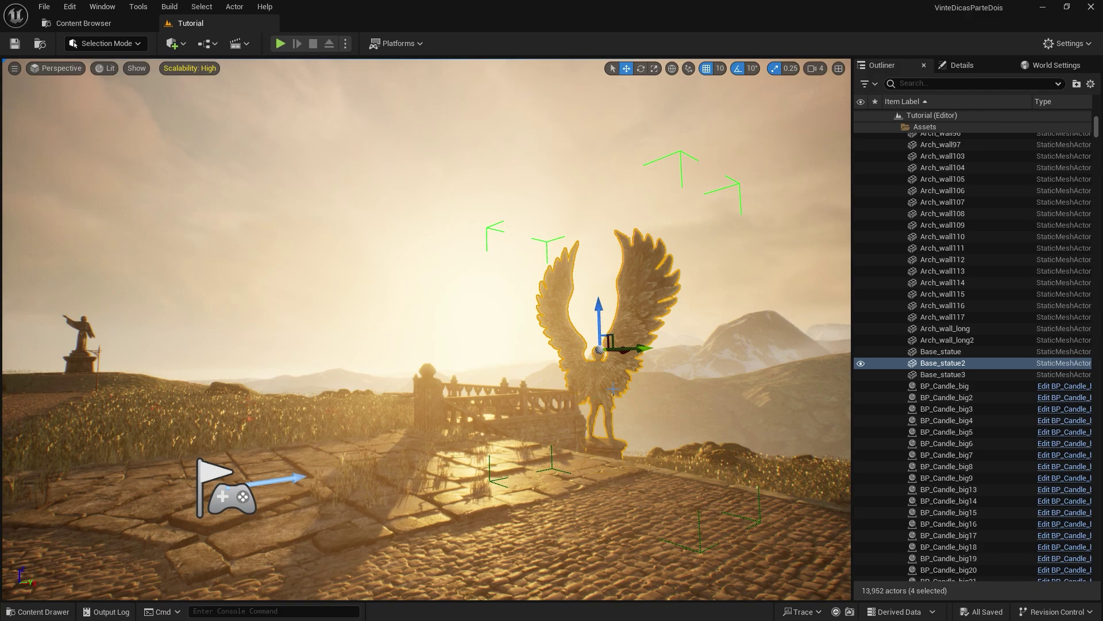
Step: Focus on the selected winged statue and examine it from several angles and distances by orbiting around it
key("f")
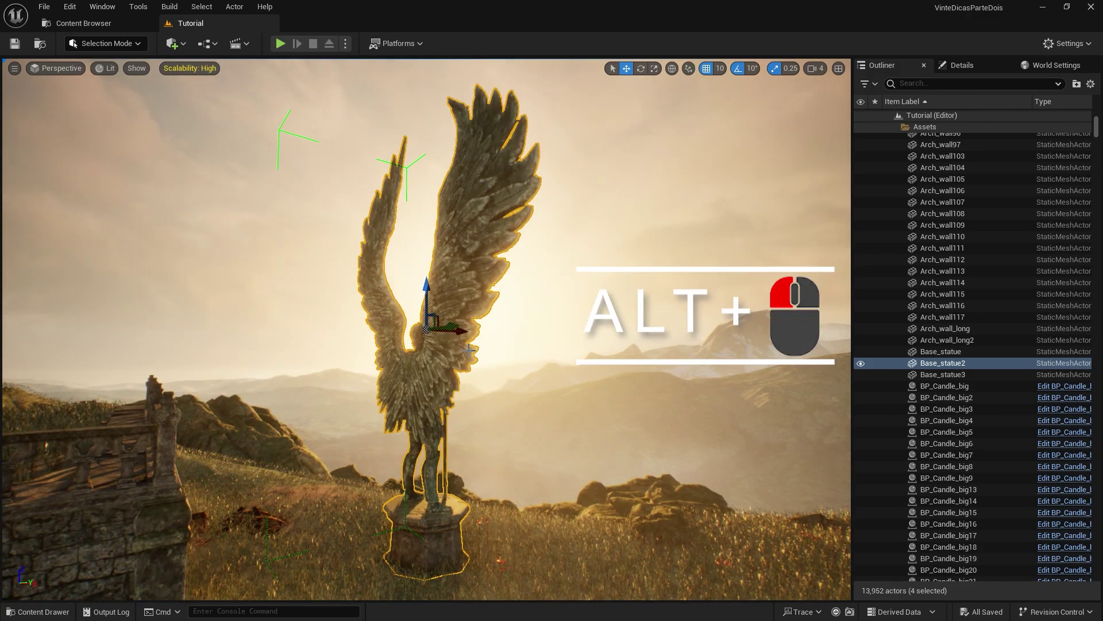
left_click_drag(467, 349, 161, 349, "alt")
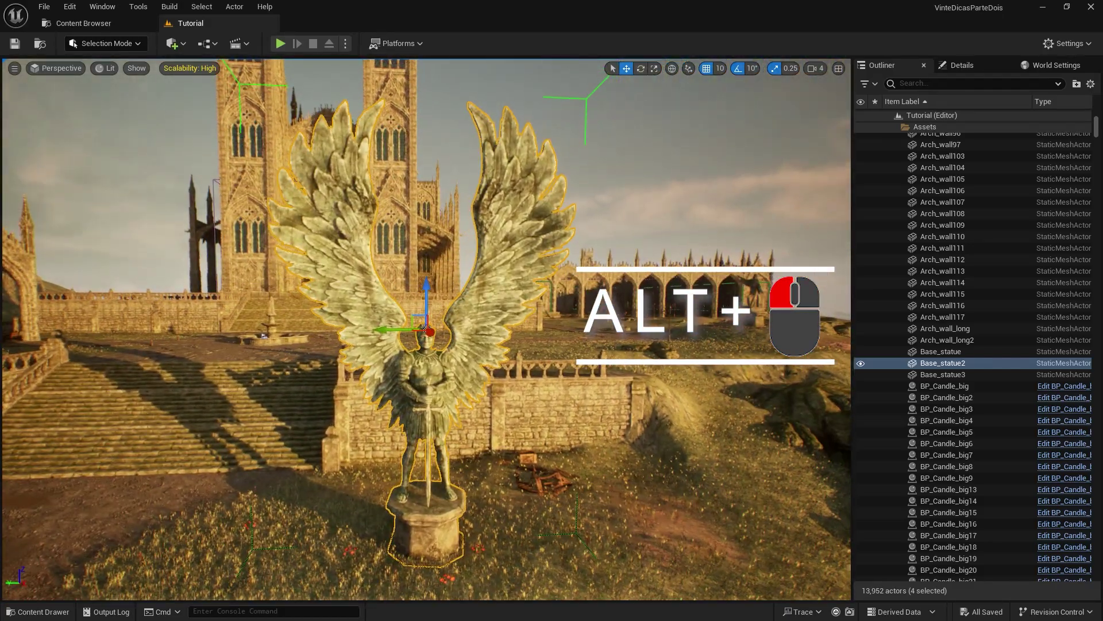
scroll(425, 345, "up", 6)
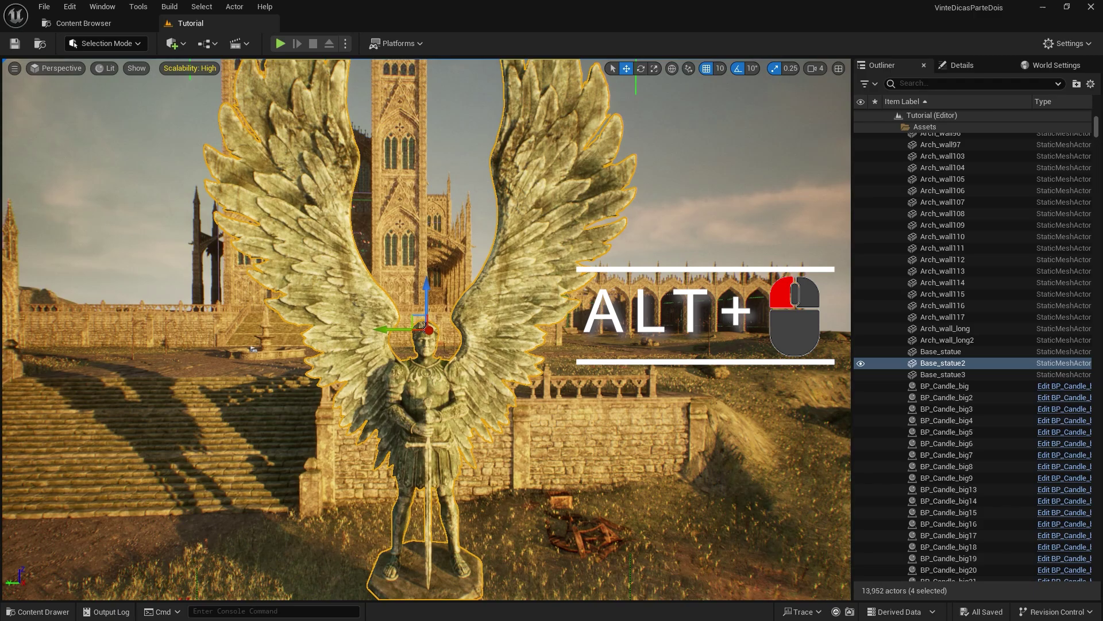
scroll(425, 345, "up", 3)
scroll(425, 344, "down", 5)
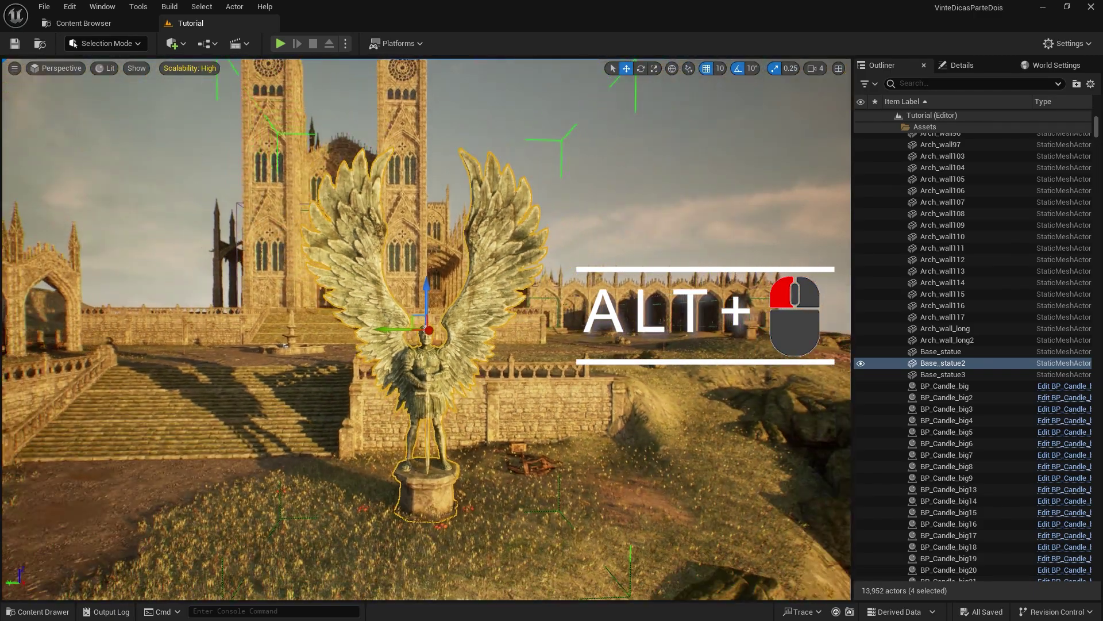
left_click_drag(426, 345, 736, 345, "alt")
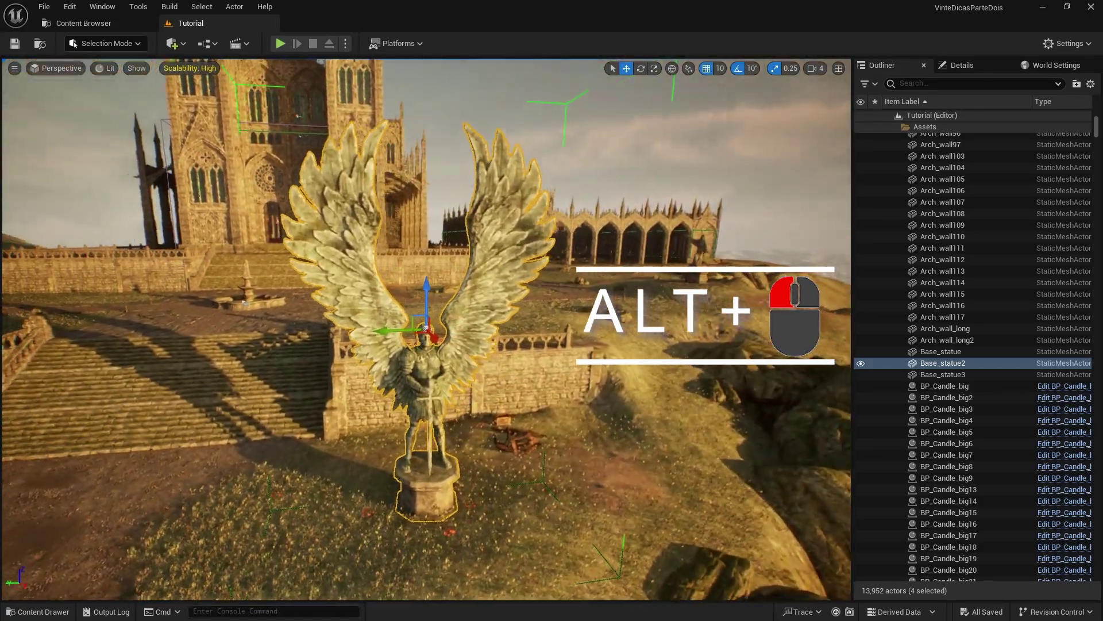
scroll(425, 345, "up", 8)
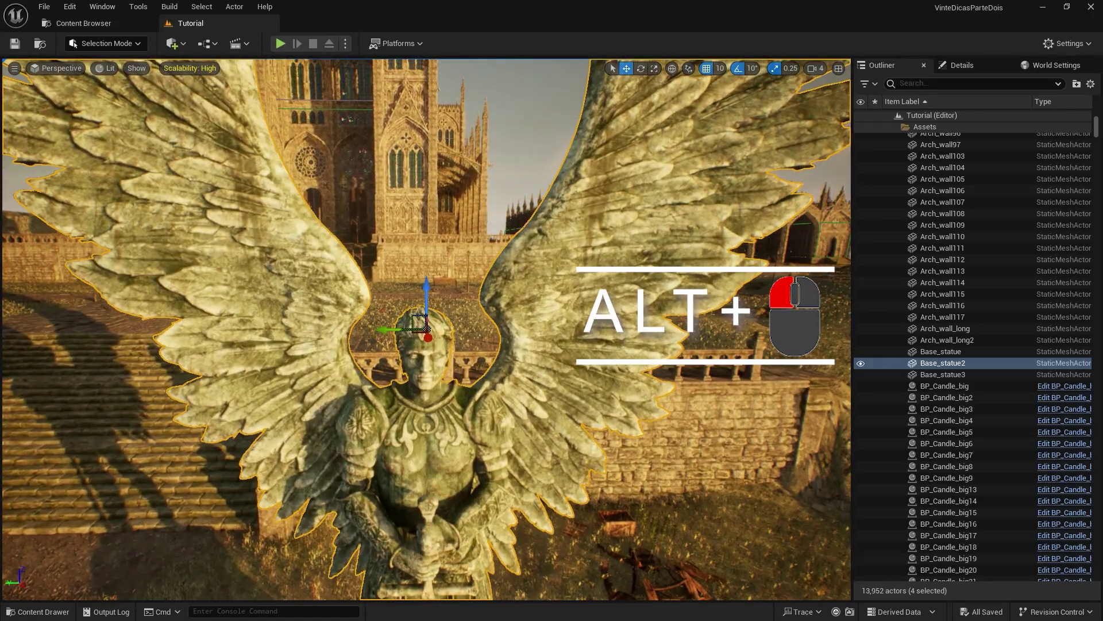
left_click_drag(425, 345, 425, 402, "alt")
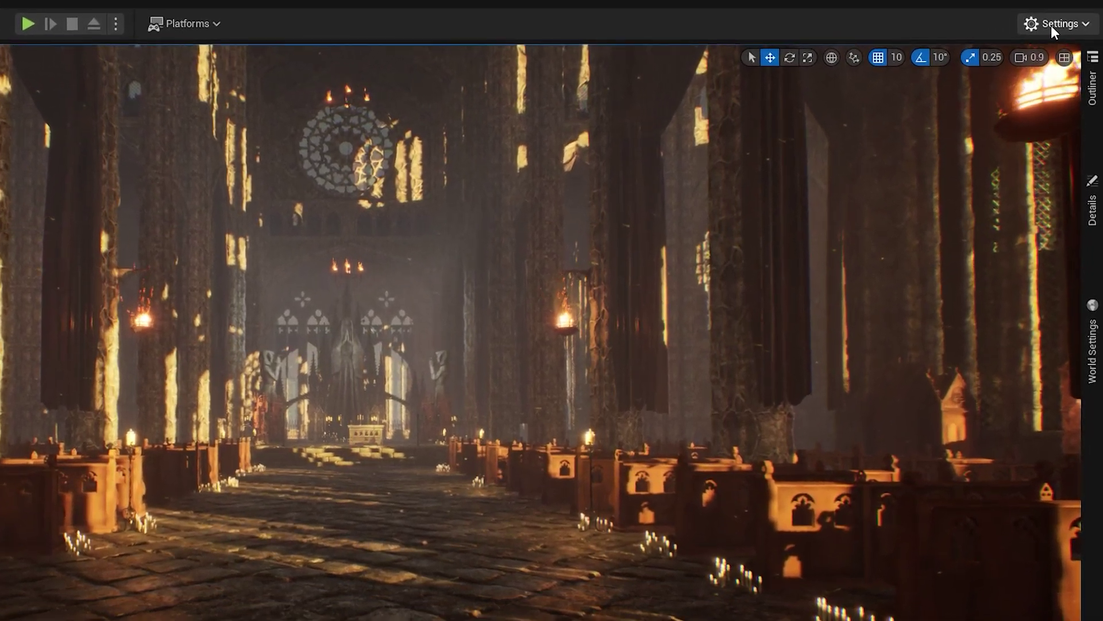
Step: Set PC D3D Mobile as the preview platform and toggle the viewport between that preview and PC D3D SM6
left_click(1064, 44)
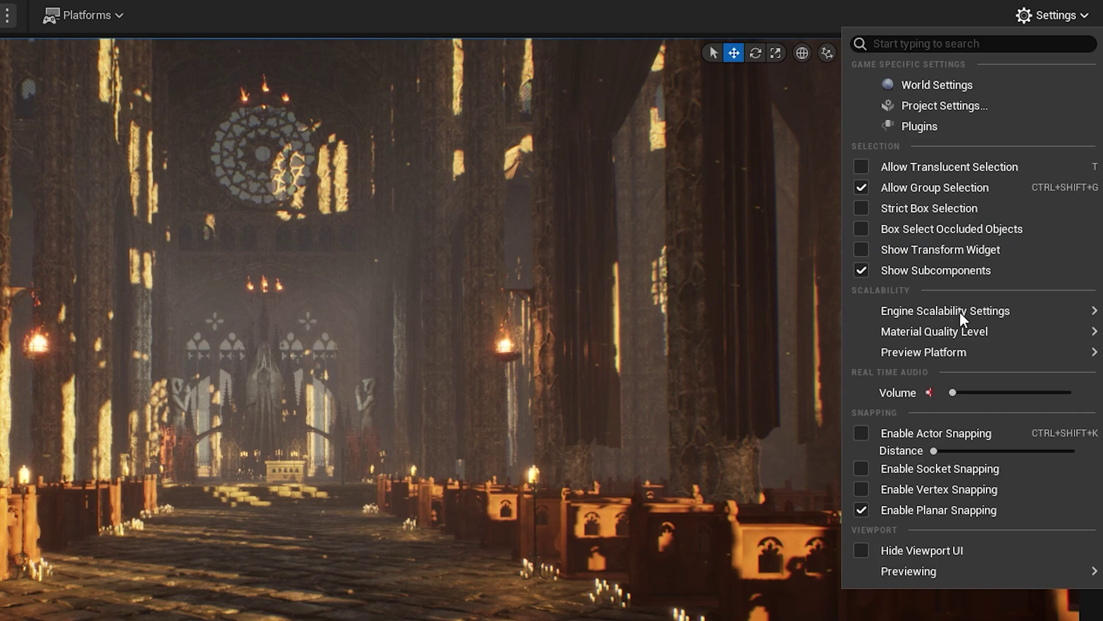
mouse_move(956, 361)
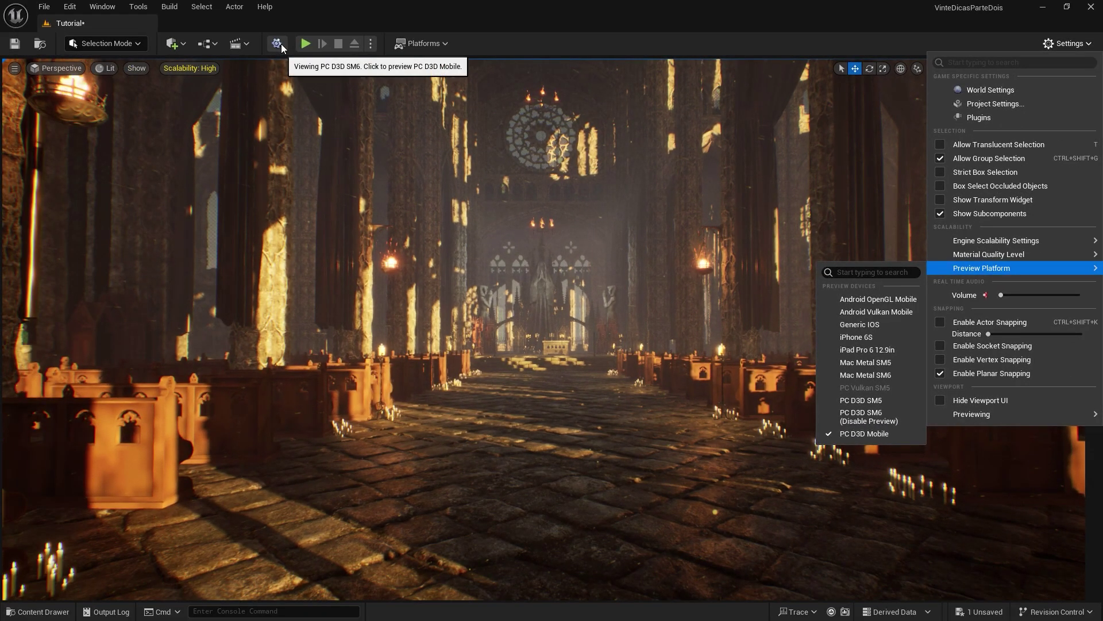
left_click(281, 44)
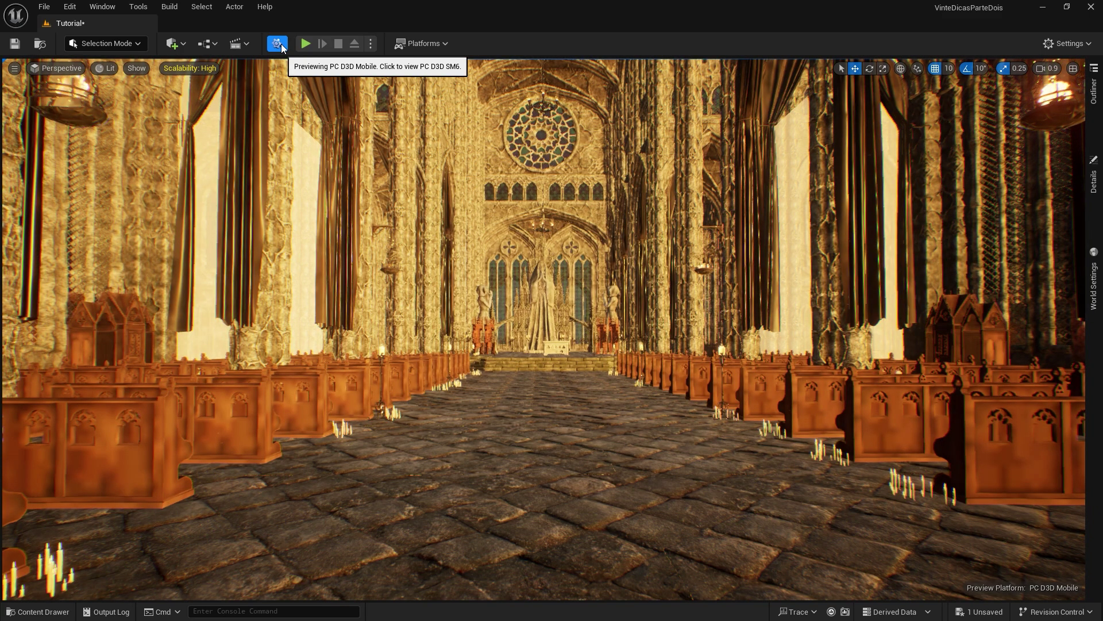
left_click(281, 43)
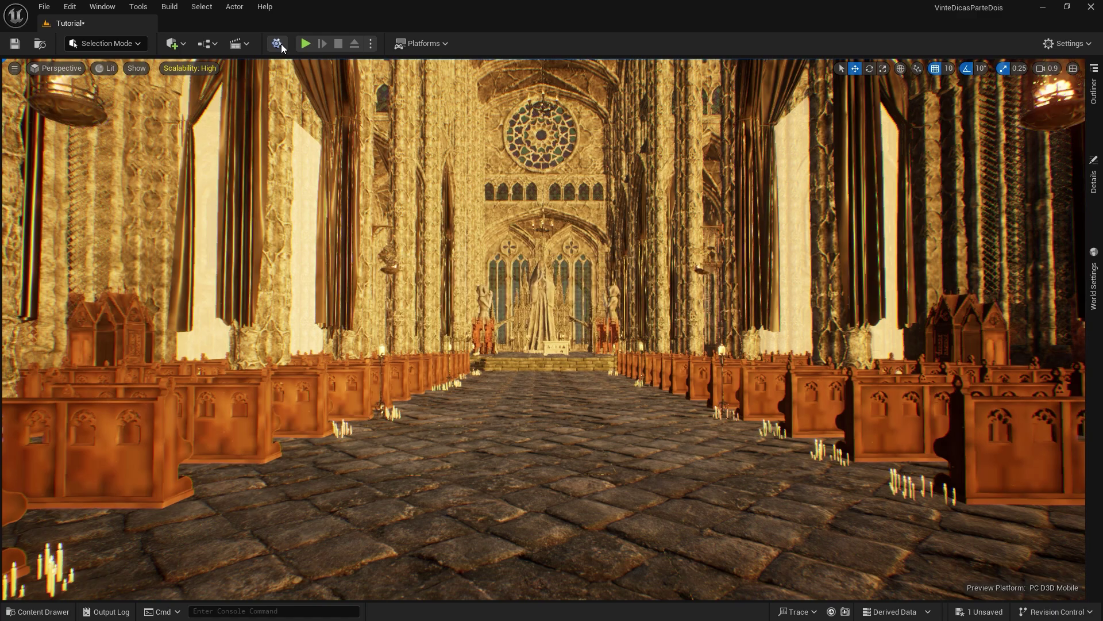
left_click(281, 43)
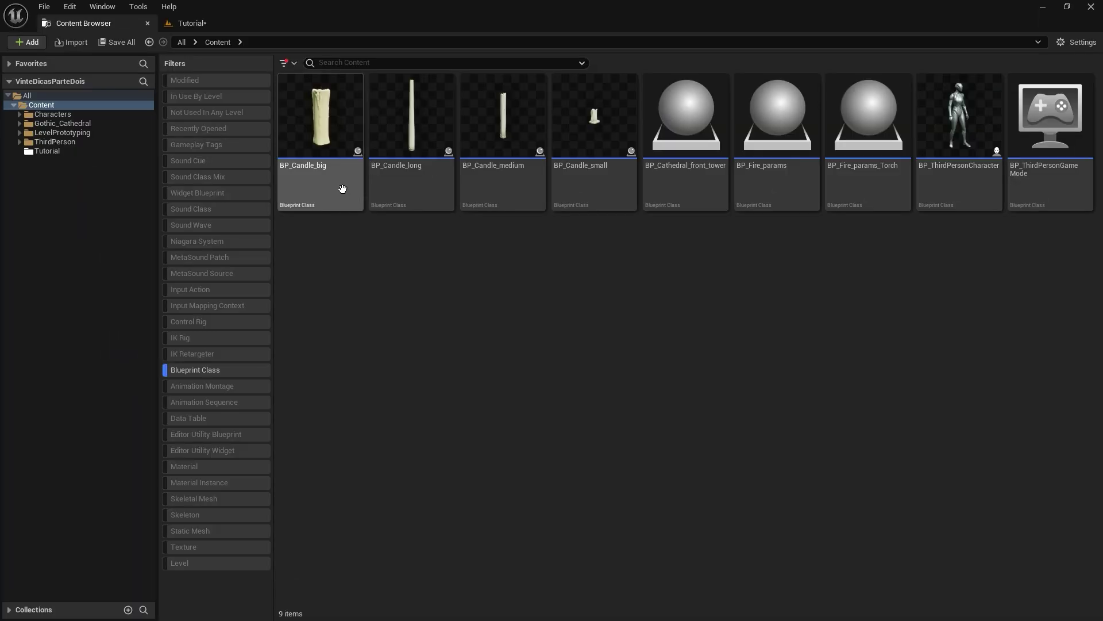
Step: Compare the BP_Candle_big and BP_Candle_small blueprints side by side in an enlarged Blueprint Diff window
left_click(353, 179)
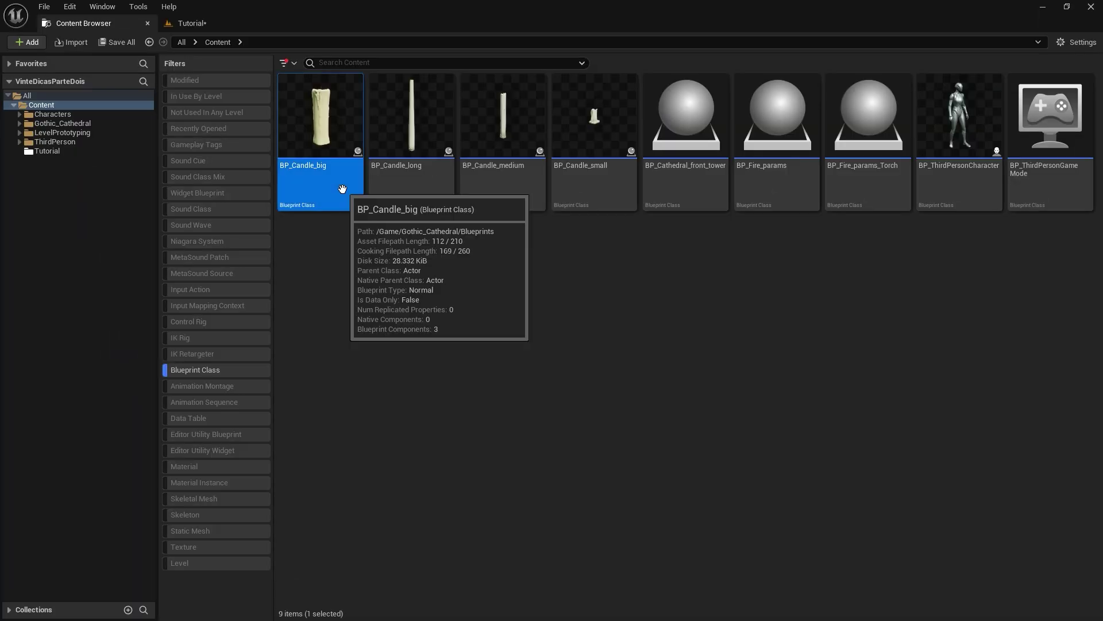
left_click(620, 193, "ctrl")
right_click(620, 193)
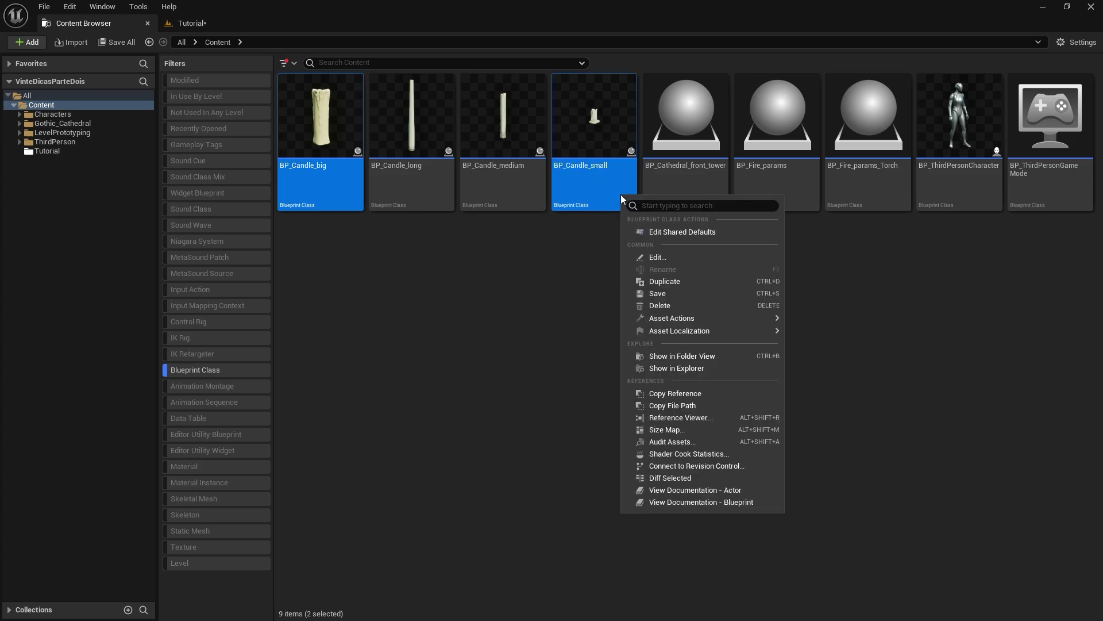
left_click(712, 479)
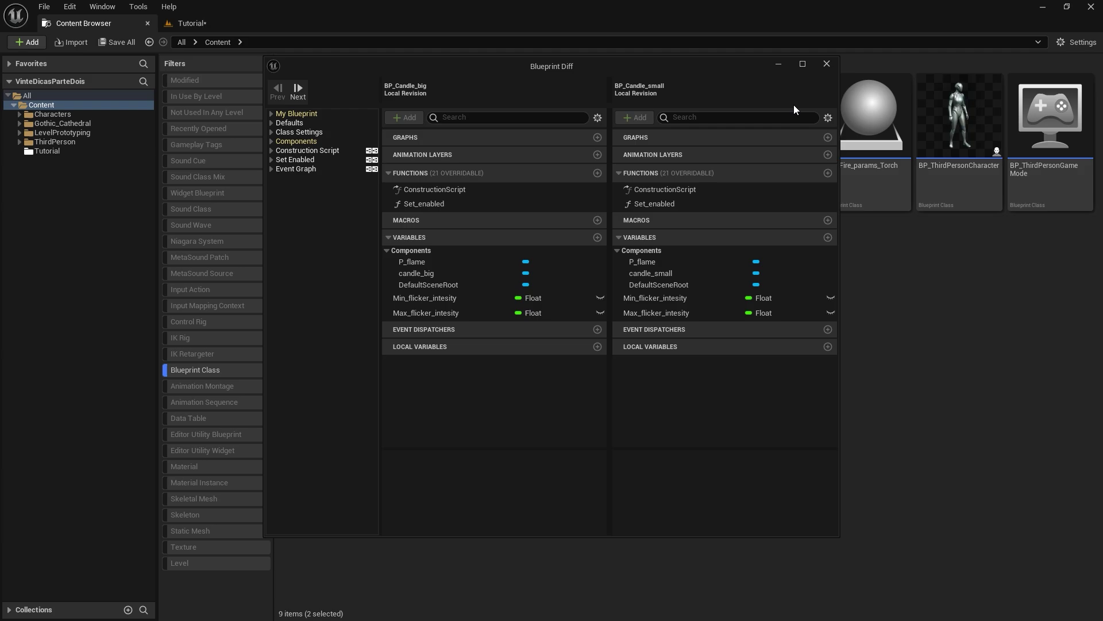
left_click(803, 65)
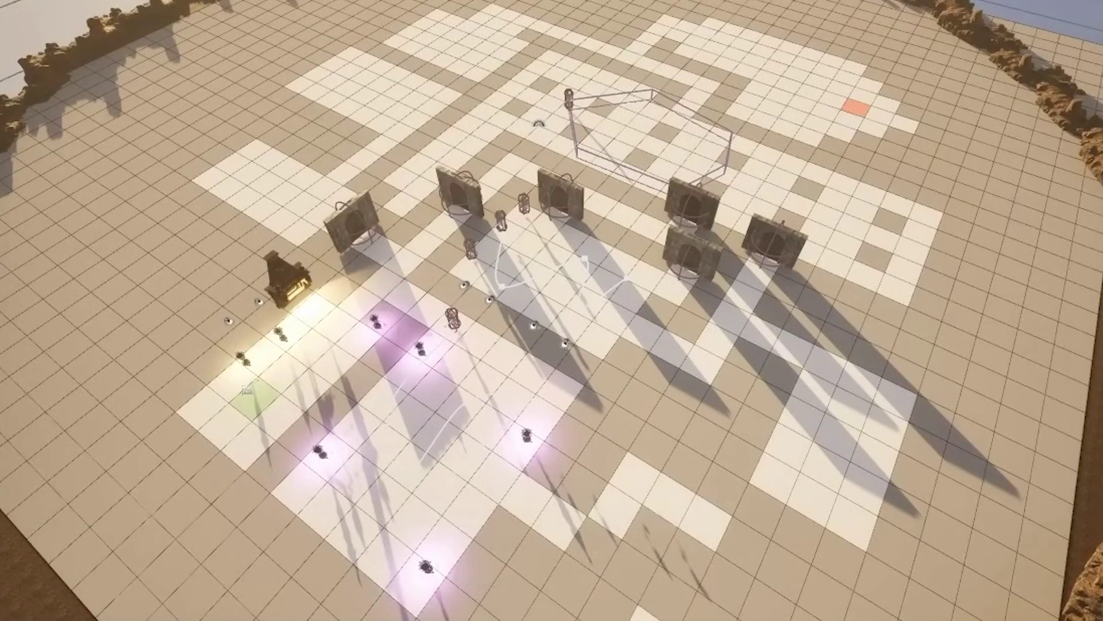
Step: Erase rectangular areas of white floor tiles from the gridded level near the long shadows
mouse_move(689, 546)
left_mouse_down()
mouse_move(628, 500)
mouse_move(524, 490)
left_mouse_up()
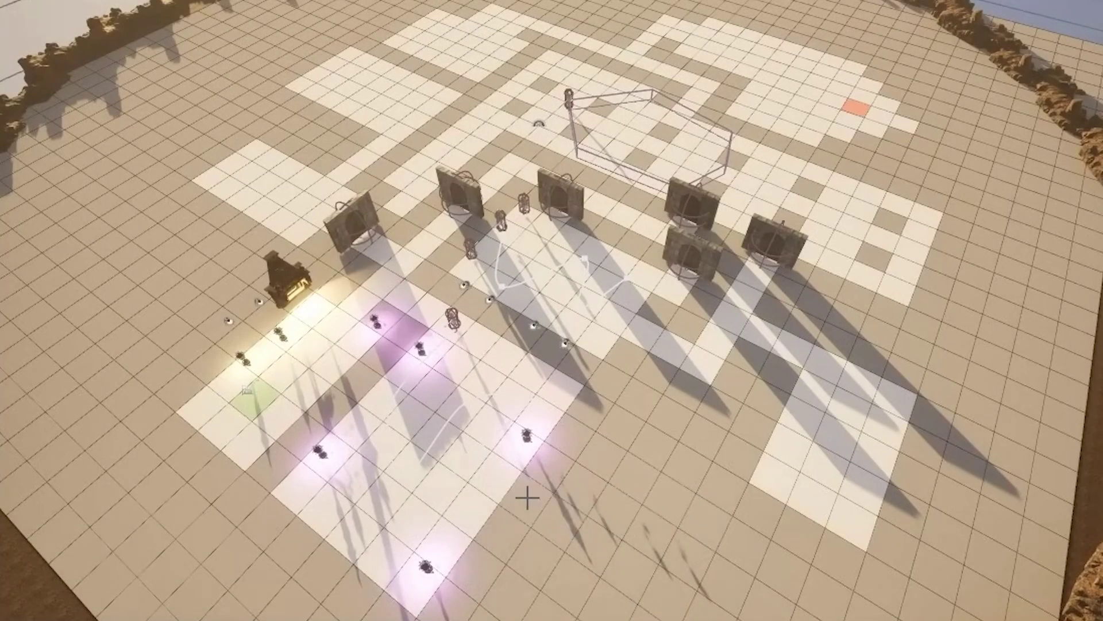
mouse_move(868, 500)
left_mouse_down()
mouse_move(820, 473)
mouse_move(815, 374)
mouse_move(879, 444)
mouse_move(764, 328)
left_mouse_up()
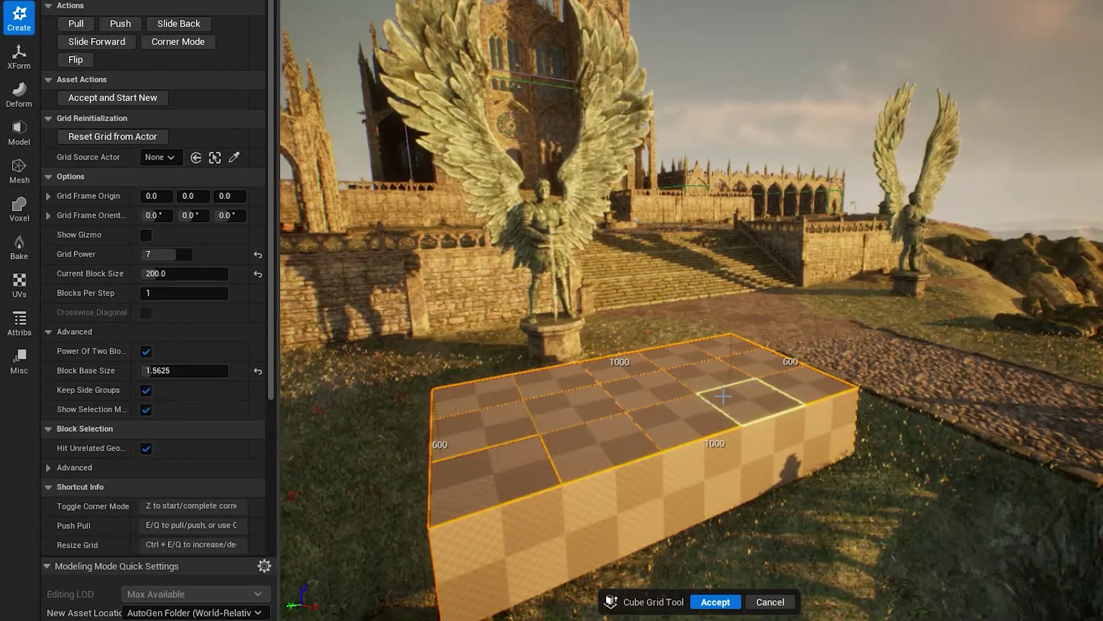
Step: Pull a 200 by 200 block face at the far end of the slab's long side outward into an arm
key("ctrl+e")
left_click(840, 435)
key("e")
key("e")
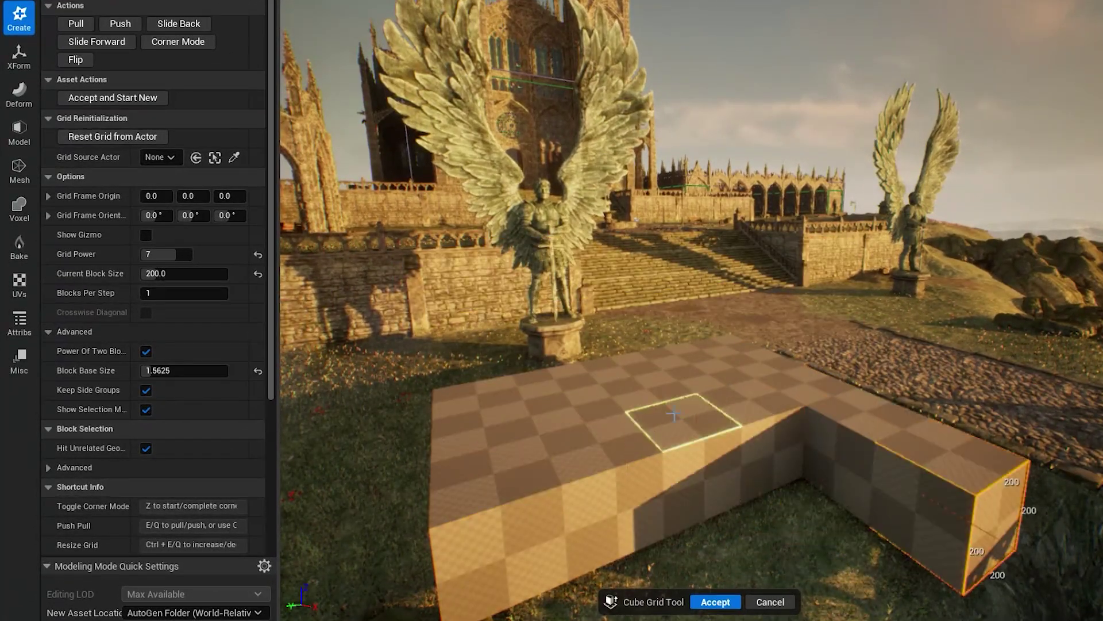
Step: Raise a column from the slab's middle block and a taller one from its far corner block, and accept the Cube Grid mesh
left_click(684, 422)
key("e")
key("e")
left_click(475, 397)
key("e")
key("e")
key("e")
left_click(716, 600)
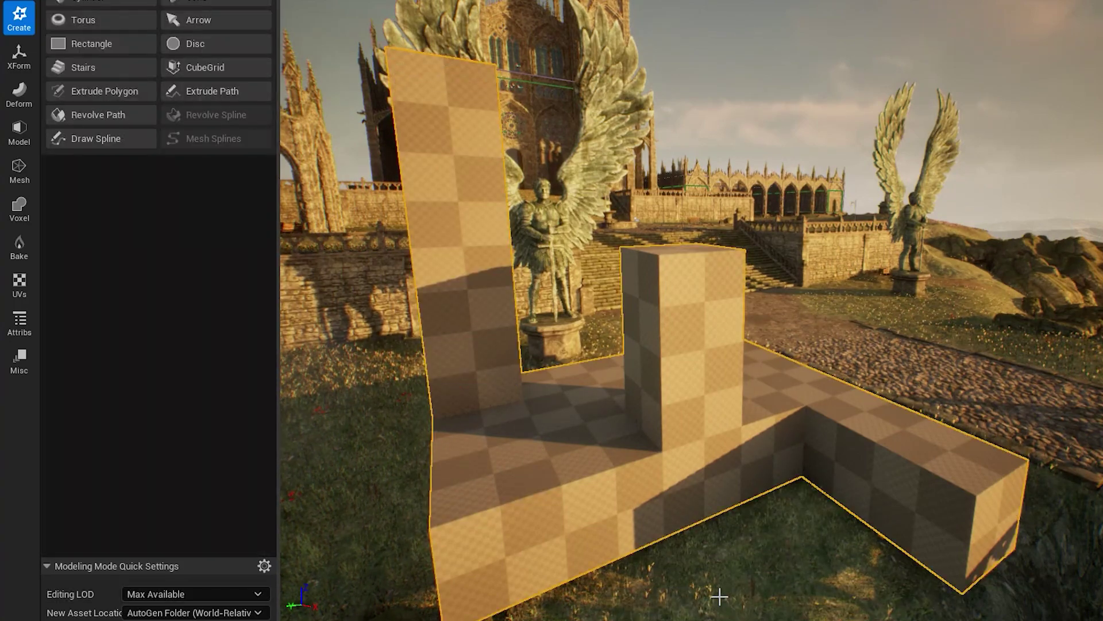